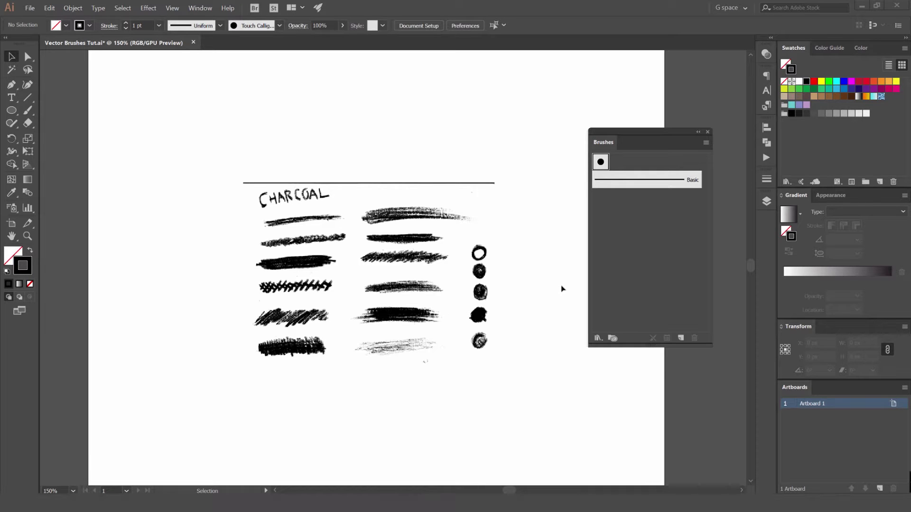
- Examine the placed charcoal scan close up, checking the grain and edges of its strokes
scroll(558, 278, "down", 1)
scroll(557, 274, "down", 1)
left_click_drag(551, 238, 505, 214)
scroll(460, 230, "up", 3)
scroll(351, 261, "up", 2)
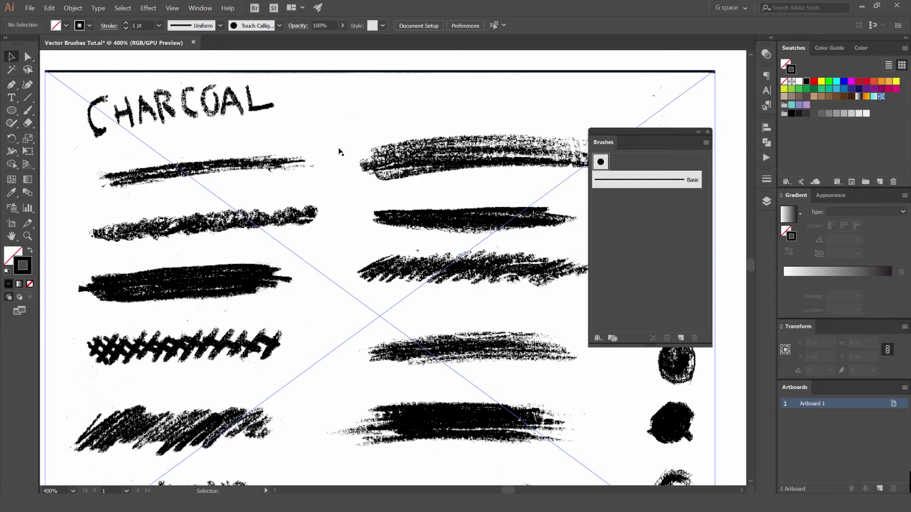
left_click_drag(427, 166, 459, 160)
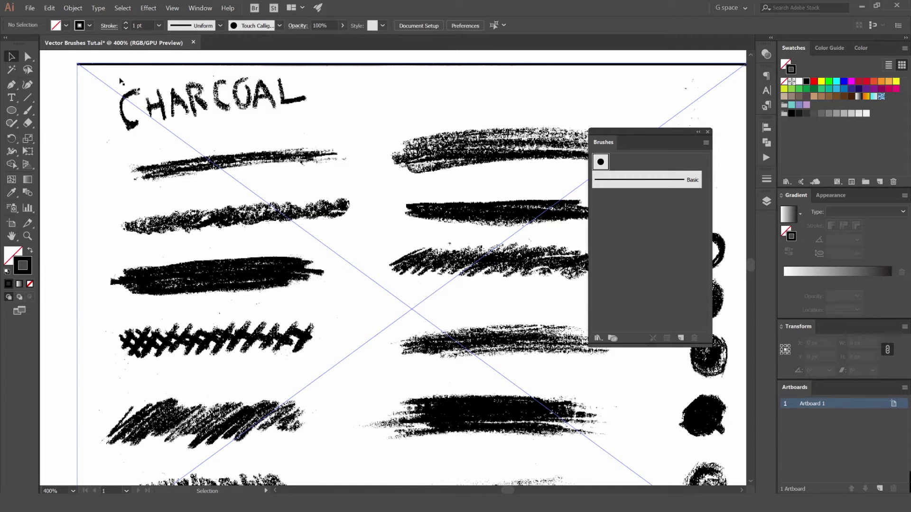
left_click(101, 84)
scroll(385, 156, "down", 2)
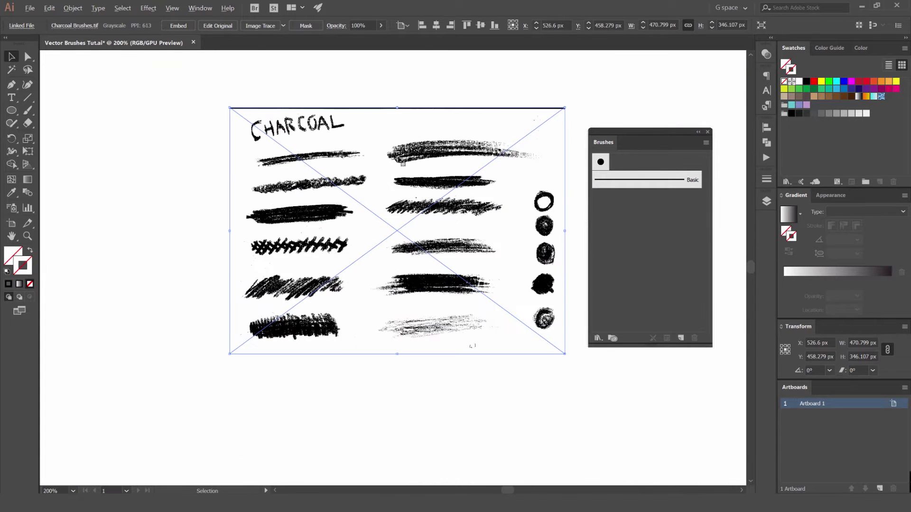
scroll(283, 205, "up", 5)
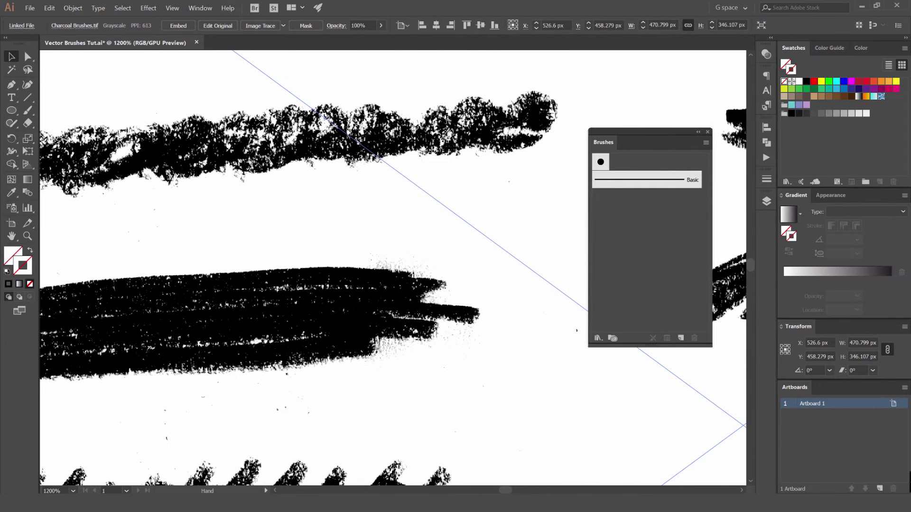
left_click_drag(310, 142, 345, 312)
scroll(280, 171, "down", 3)
left_click_drag(519, 367, 447, 250)
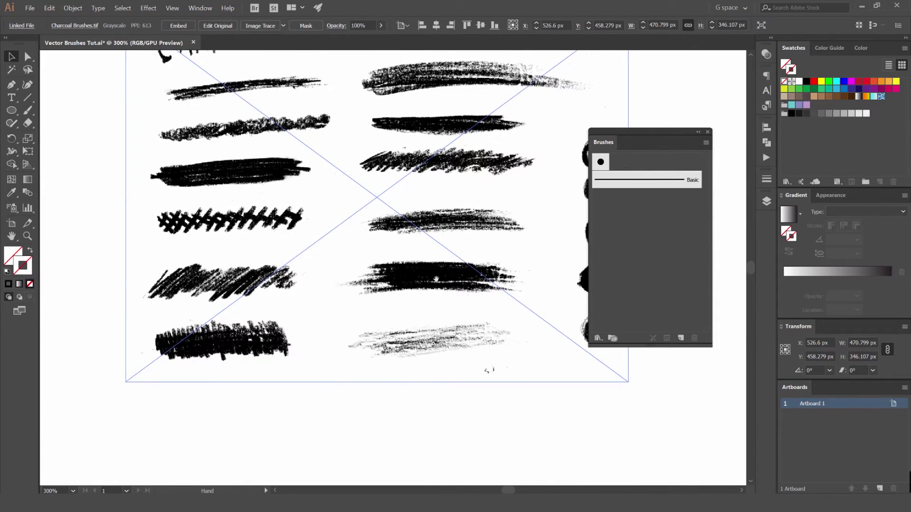
scroll(450, 280, "down", 1)
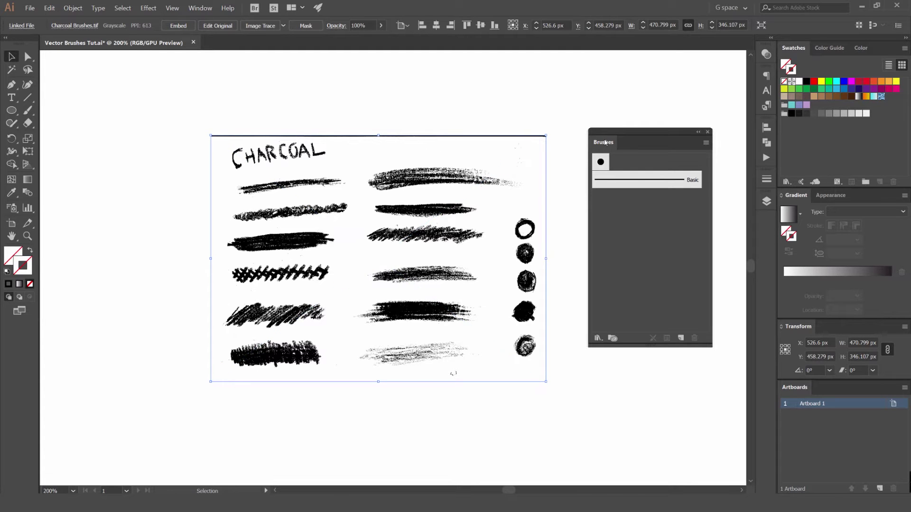
left_click(205, 10)
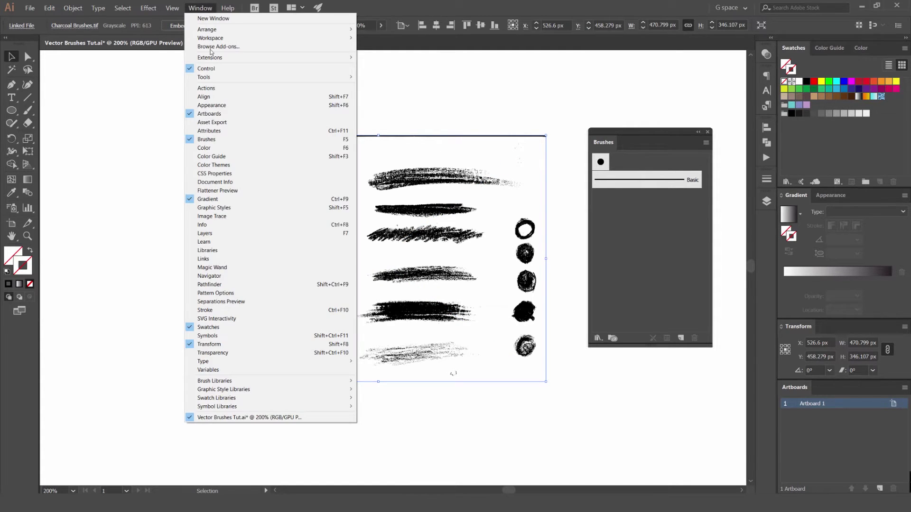
left_click(455, 100)
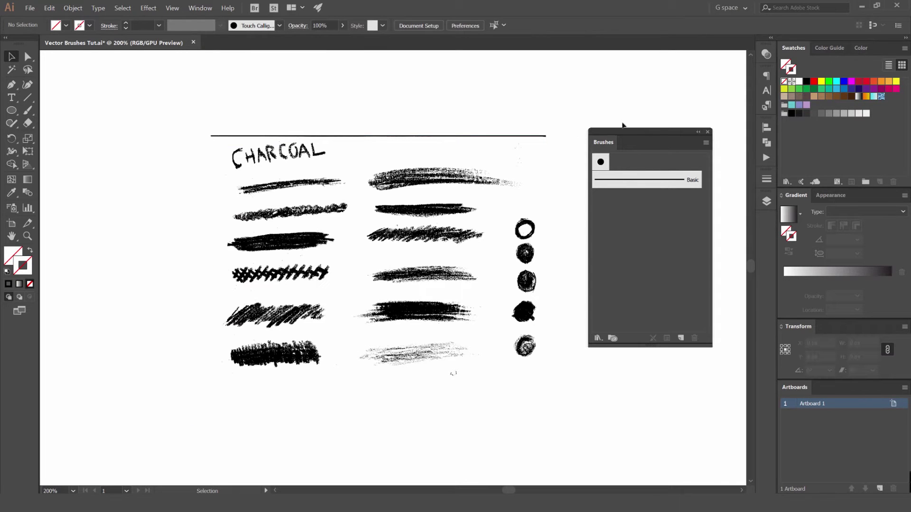
key("ctrl+1")
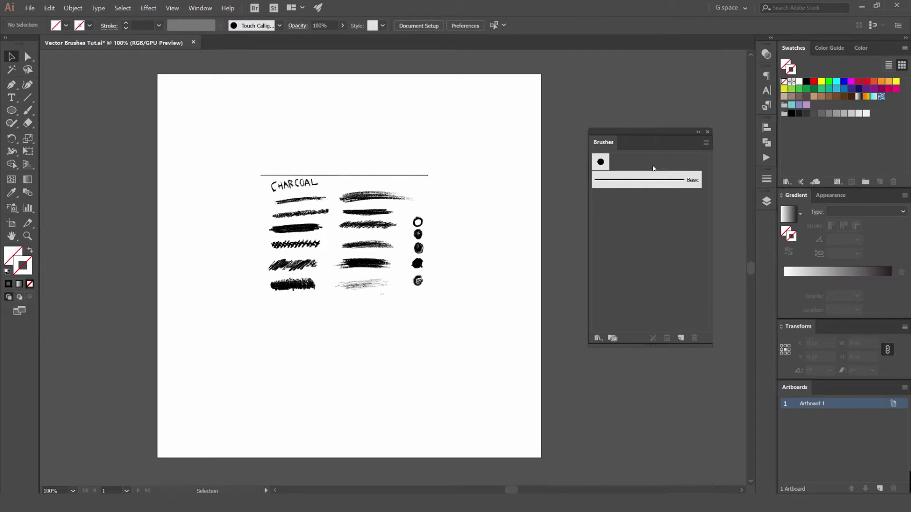
left_click(706, 144)
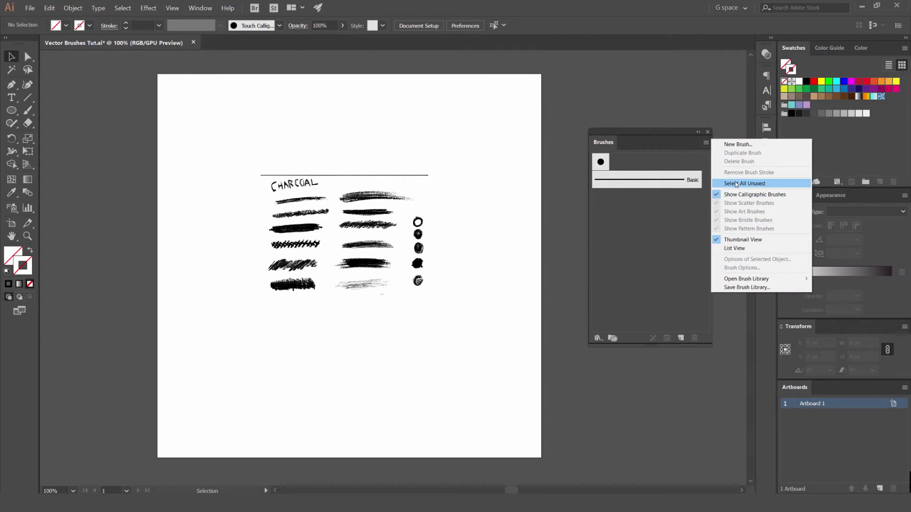
left_click(736, 185)
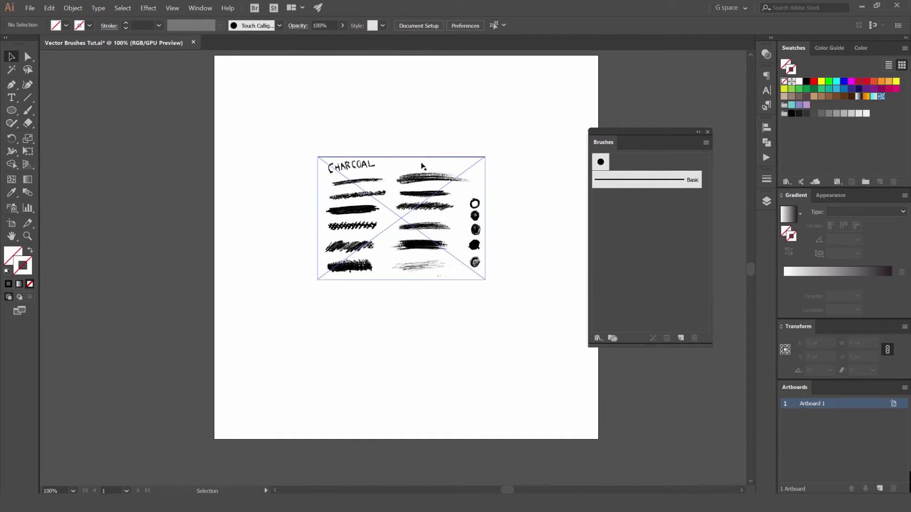
- Trace the linked charcoal image with the default Image Trace preset and check the traced strokes close up
left_click(422, 166)
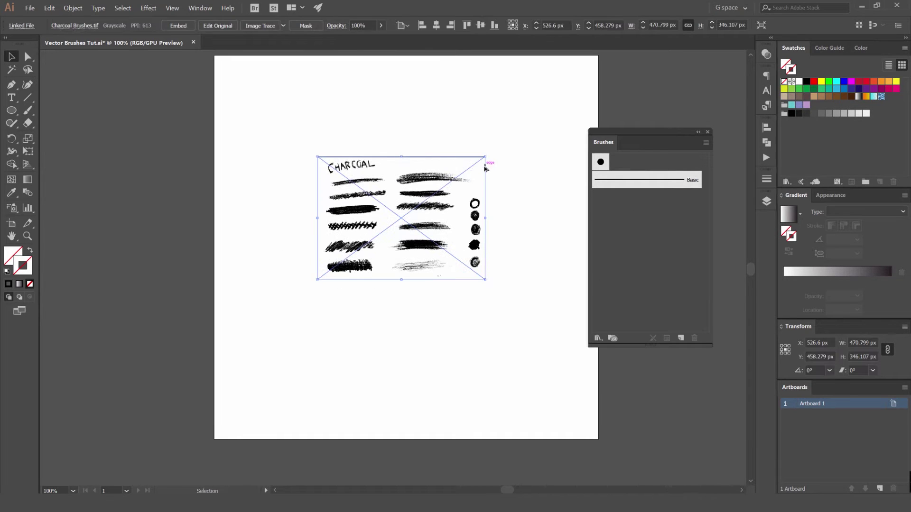
key("ctrl+equal")
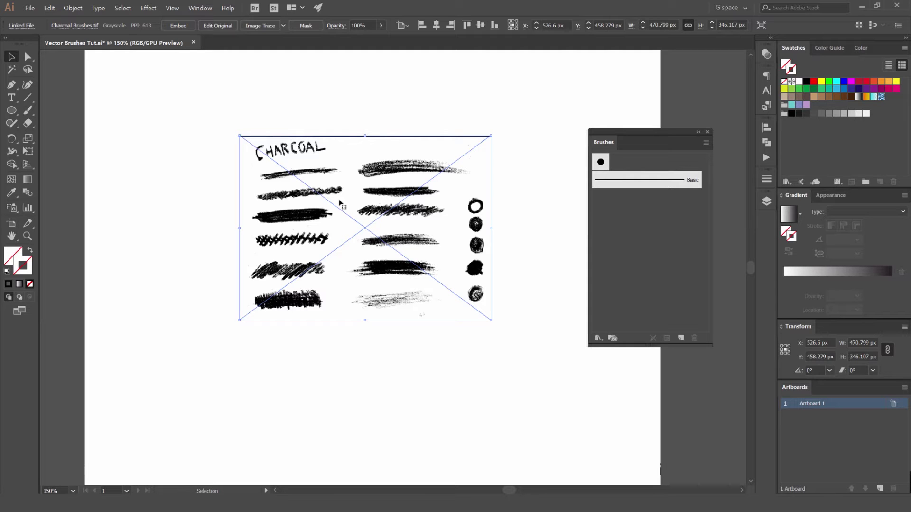
left_click(265, 28)
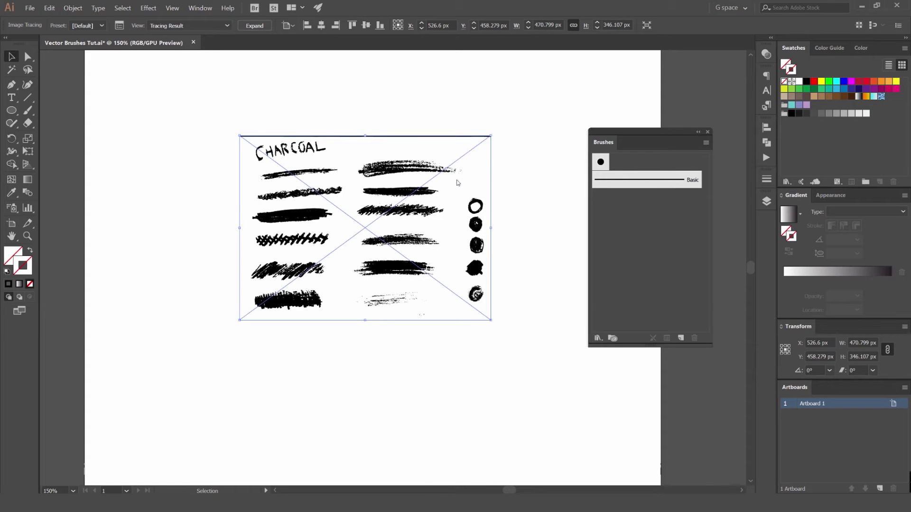
left_click(522, 128)
left_click(450, 147)
scroll(347, 185, "up", 1)
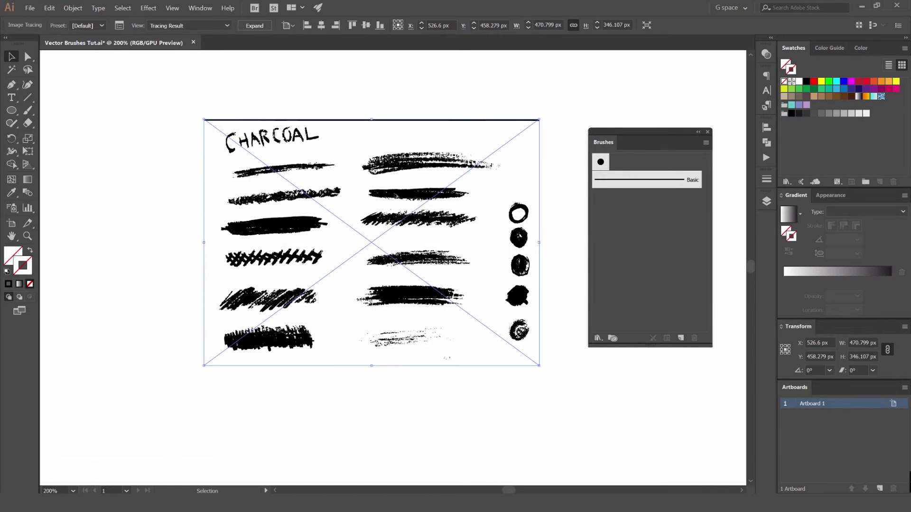
scroll(393, 197, "up", 8)
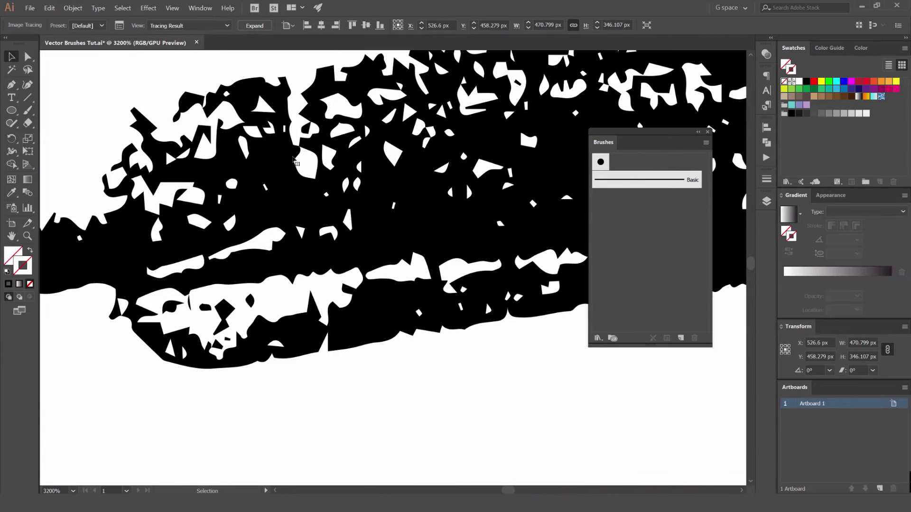
scroll(286, 161, "down", 7)
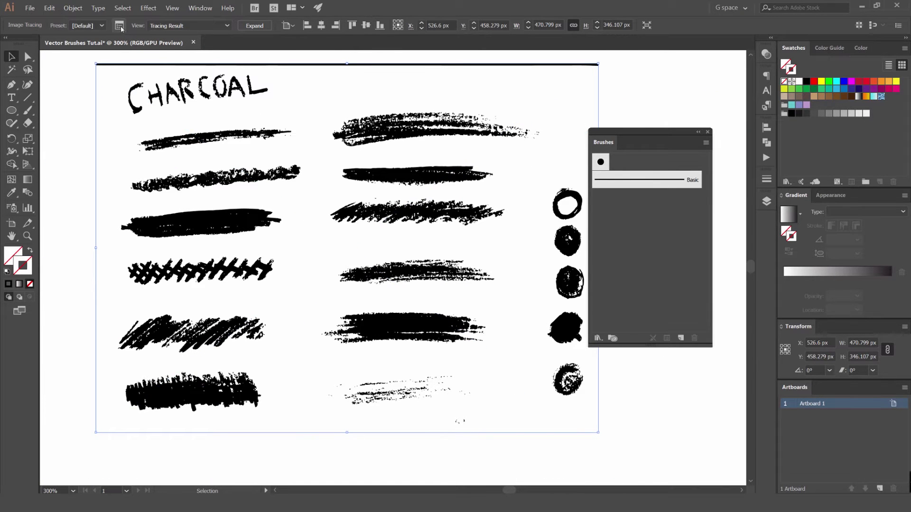
- Open the Image Trace settings beside the artwork and expand the advanced options
left_click(119, 25)
left_click_drag(626, 99, 445, 123)
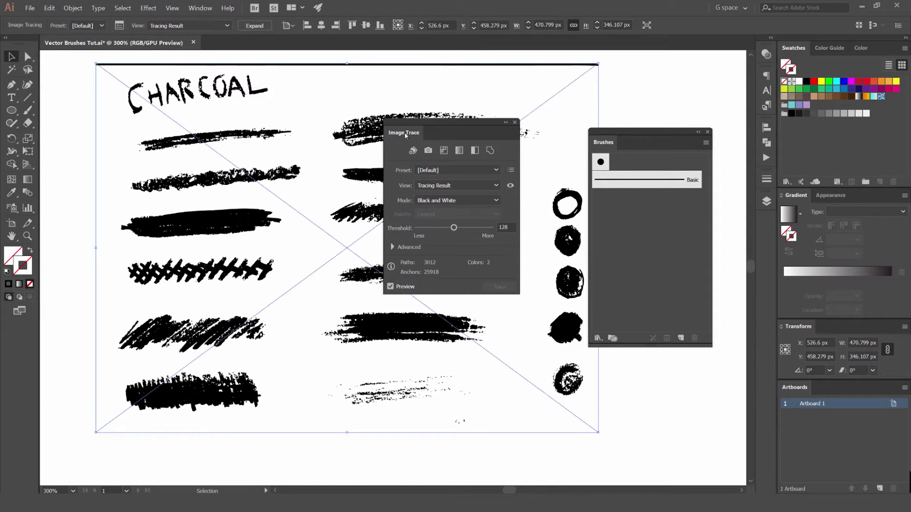
scroll(356, 145, "down", 2)
left_click_drag(356, 145, 317, 166)
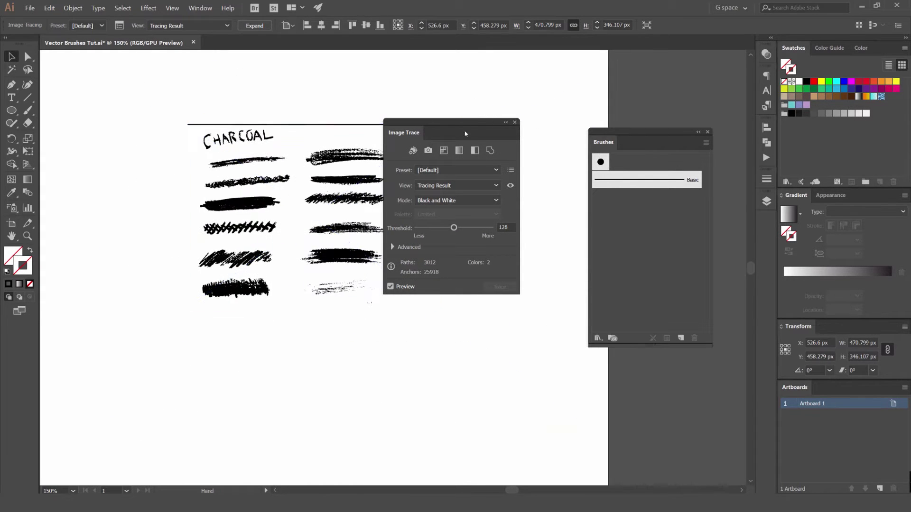
left_click_drag(428, 122, 483, 108)
left_click(447, 233)
key("ctrl+plus")
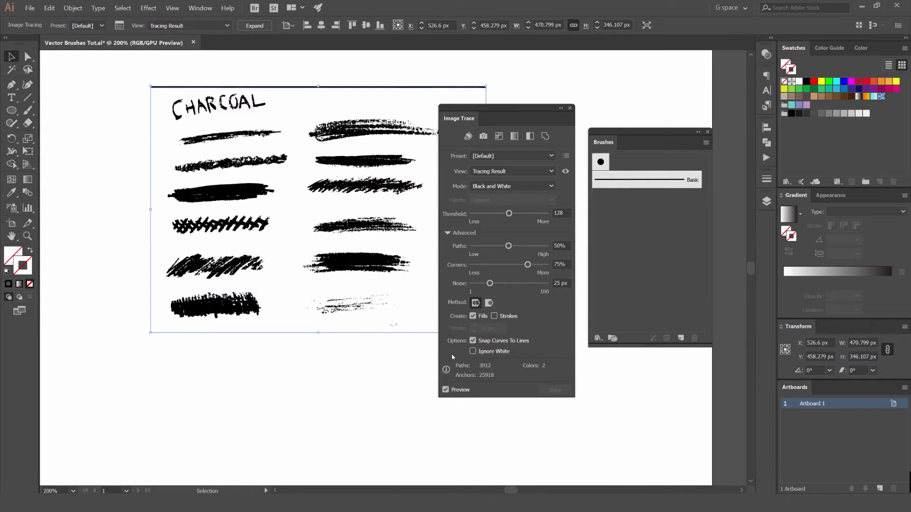
- Retrace with threshold 115, paths 60%, corners 70% and noise 15 px, with Snap Curves To Lines off and Ignore White on
left_click(457, 390)
left_click(473, 341)
left_click(477, 353)
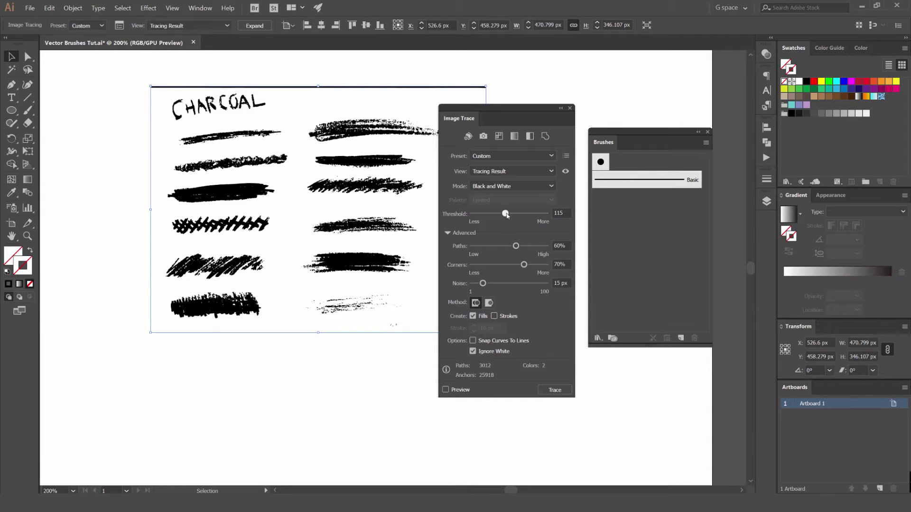
scroll(227, 159, "up", 1)
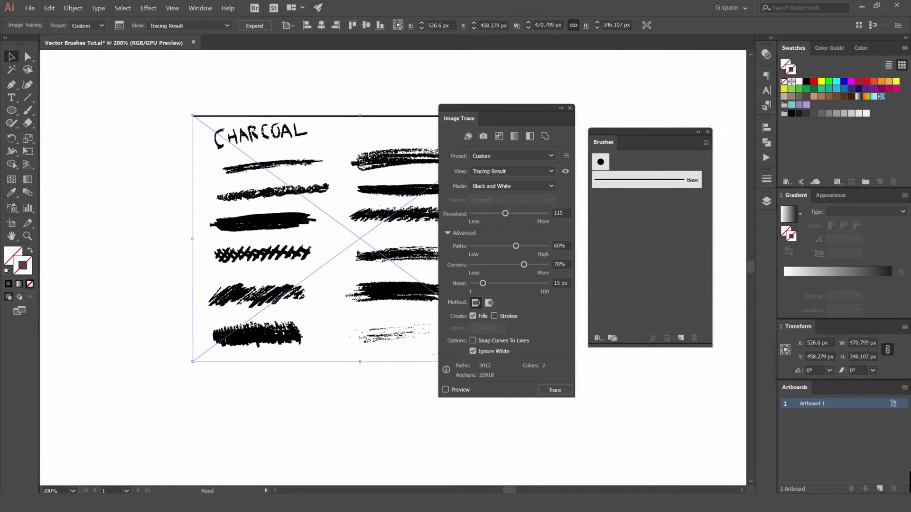
left_click_drag(490, 114, 554, 103)
left_click(509, 379)
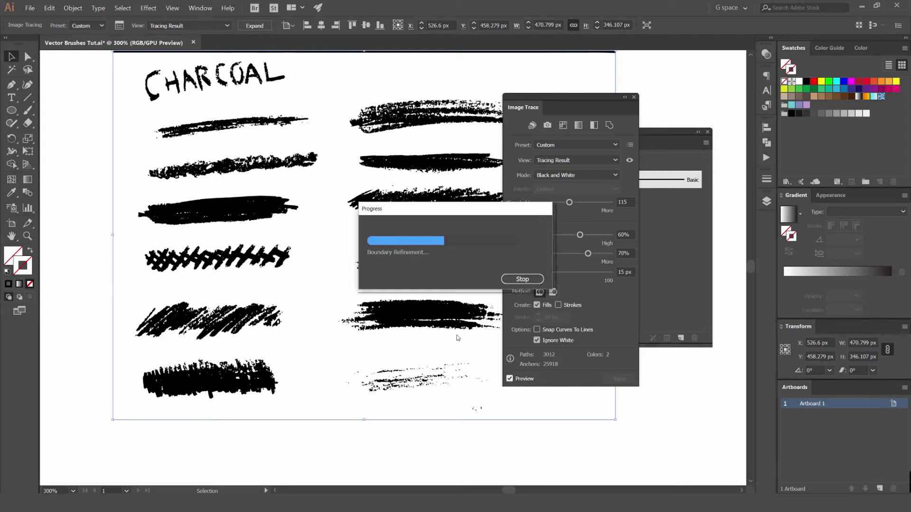
- Set the tracing noise to 9 px
scroll(373, 251, "up", 5)
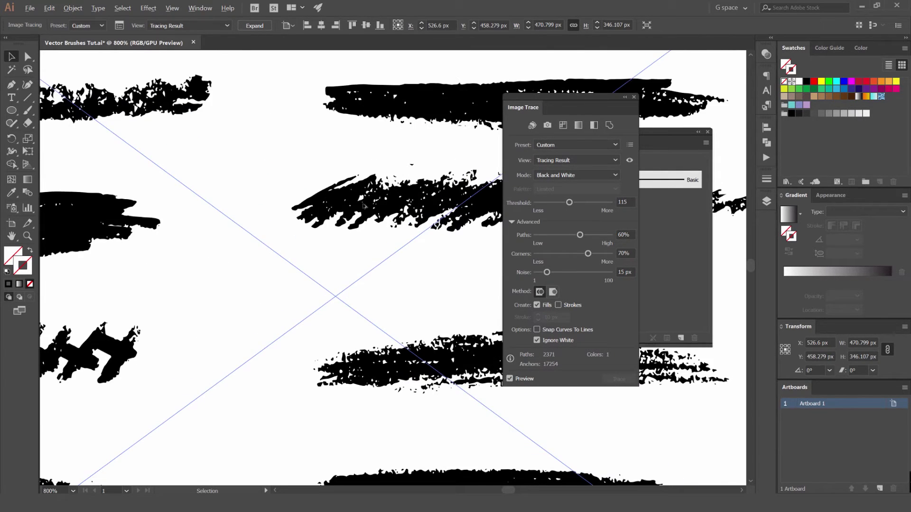
scroll(366, 207, "down", 5)
scroll(320, 177, "up", 4)
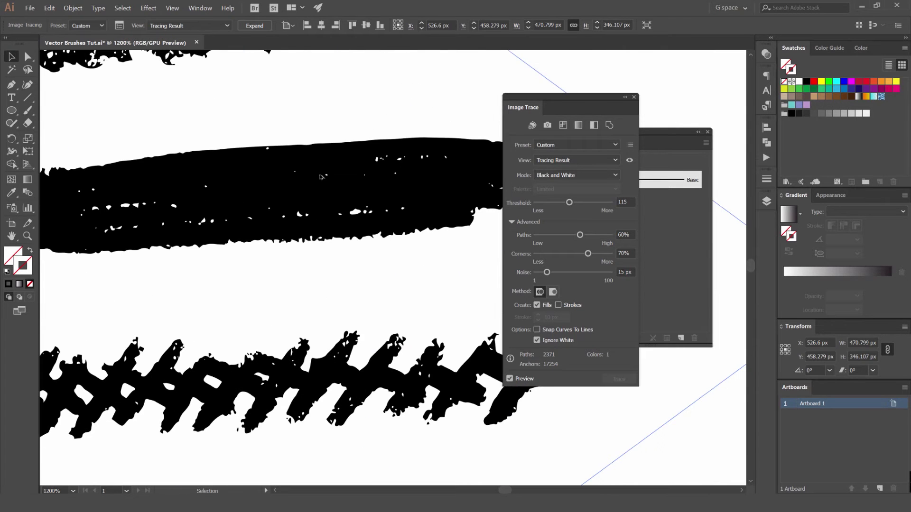
scroll(459, 265, "down", 1)
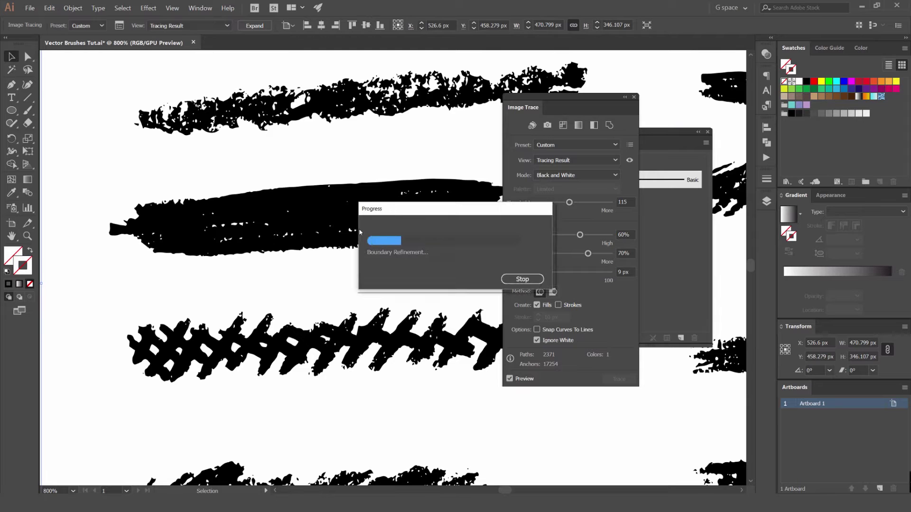
- Inspect the retraced charcoal strokes in both columns close up for texture detail
scroll(345, 203, "up", 2)
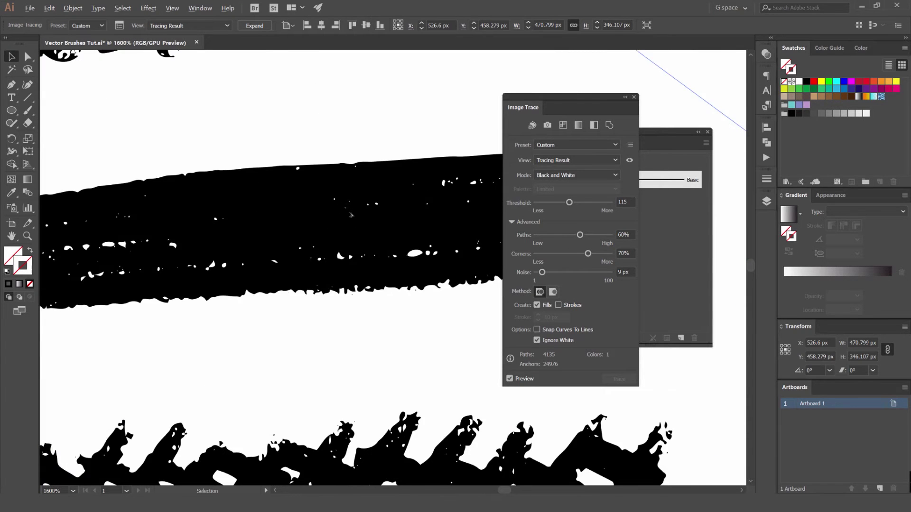
scroll(346, 210, "down", 4)
left_click_drag(412, 285, 356, 290)
left_click_drag(397, 179, 267, 247)
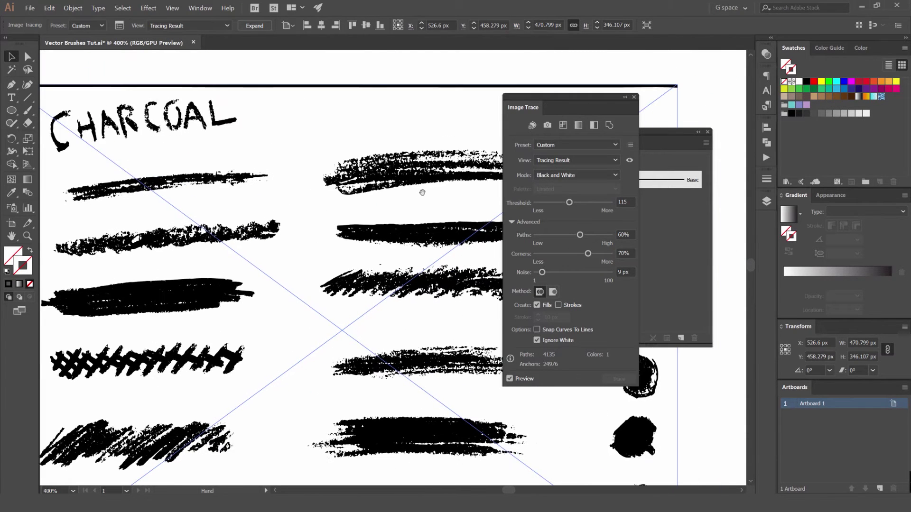
scroll(417, 195, "down", 1)
scroll(418, 197, "up", 4)
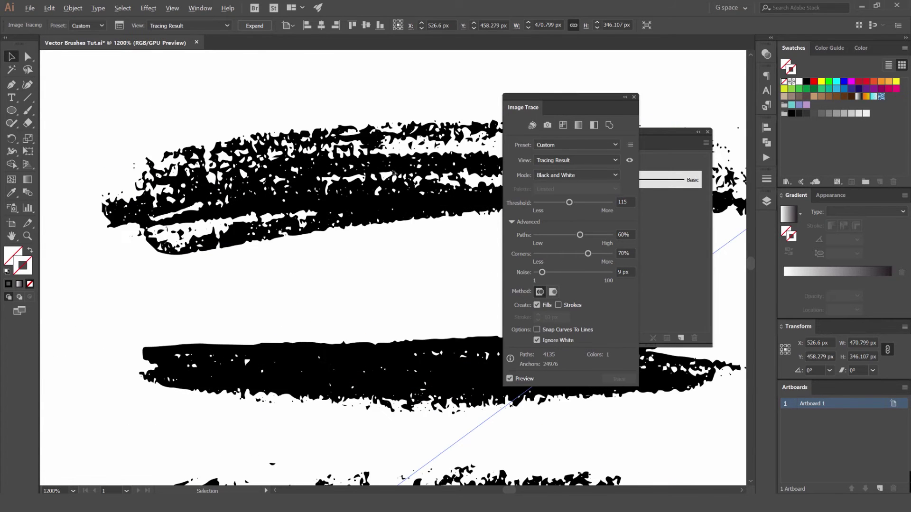
scroll(395, 174, "down", 4)
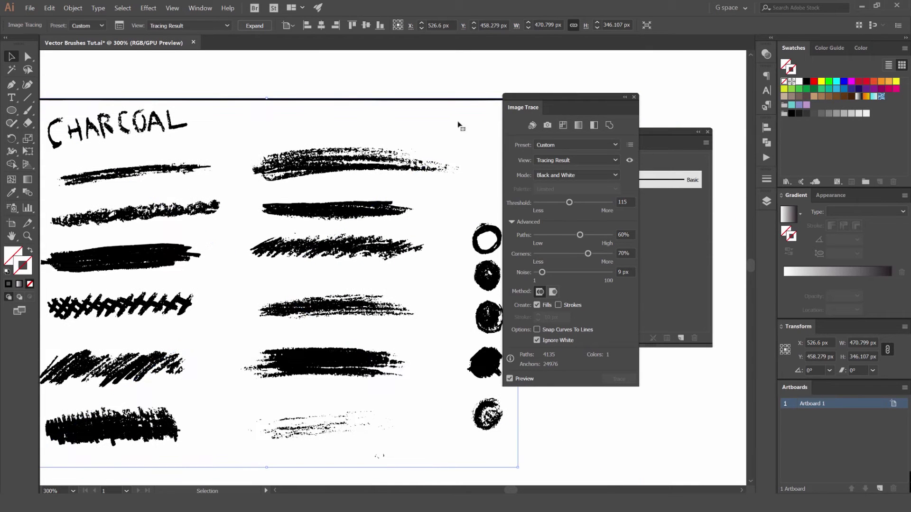
- Expand the tracing into editable vector paths and close the Image Trace settings
left_click(255, 26)
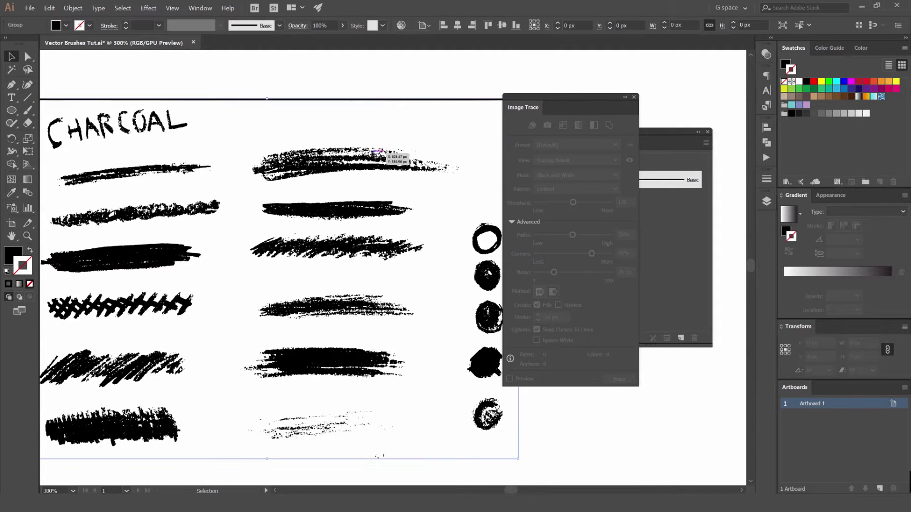
scroll(292, 68, "down", 2)
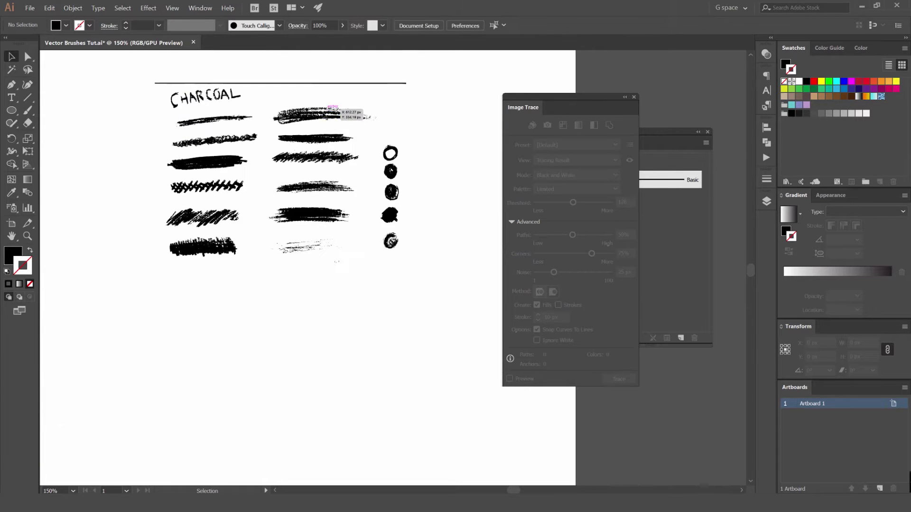
left_click_drag(340, 109, 340, 158)
key("ctrl+z")
left_click(633, 97)
left_click_drag(313, 55, 435, 113)
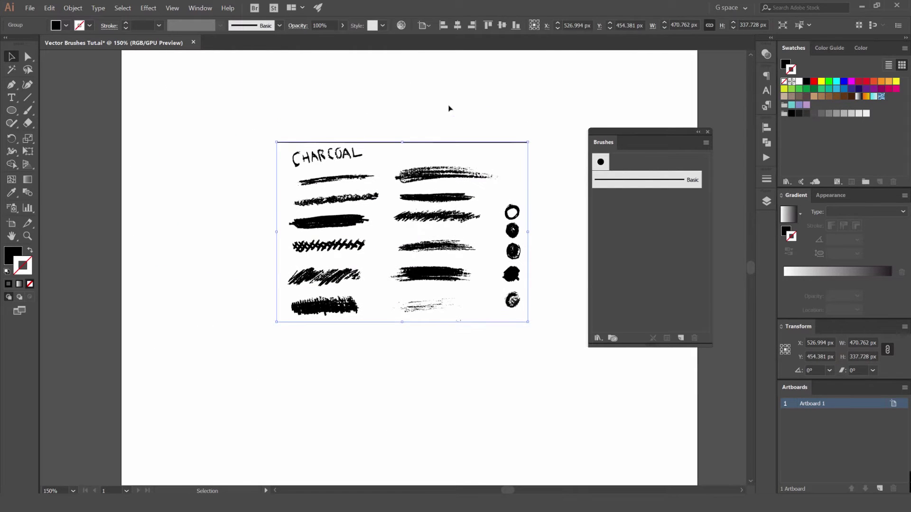
- Delete the long horizontal line above the CHARCOAL heading from the expanded artwork
left_click(431, 110)
key("a")
left_click(401, 142)
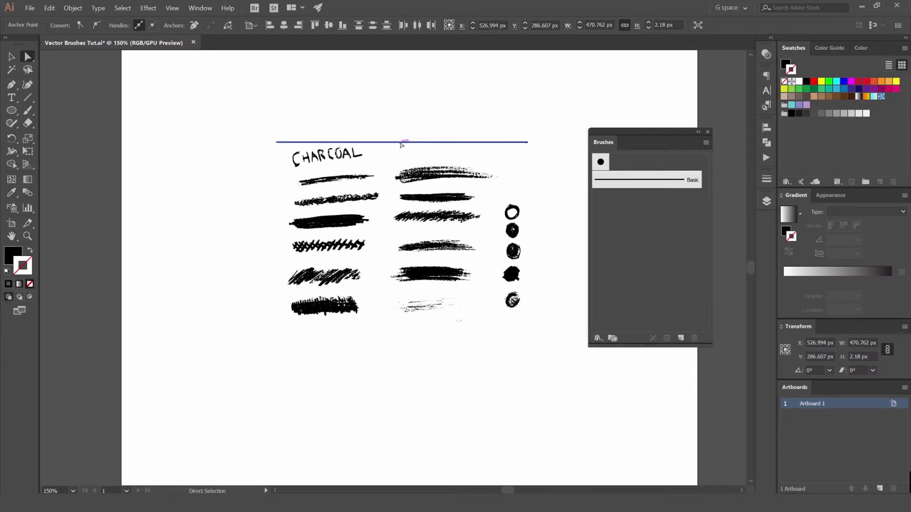
key("Delete")
key("ctrl+plus")
key("ctrl+plus")
key("ctrl+plus")
key("v")
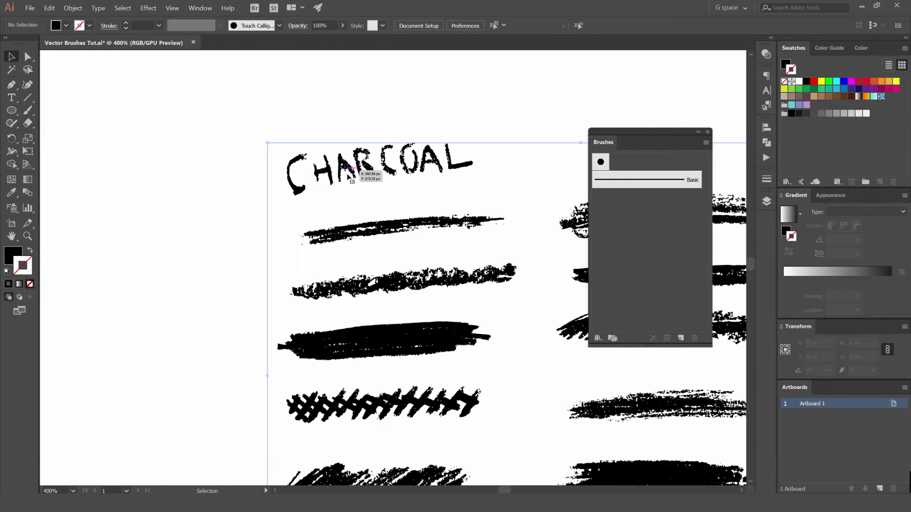
- Ungroup the expanded charcoal artwork and move the Brushes panel farther away from the strokes
left_click(422, 178)
key("ctrl+minus")
key("ctrl+minus")
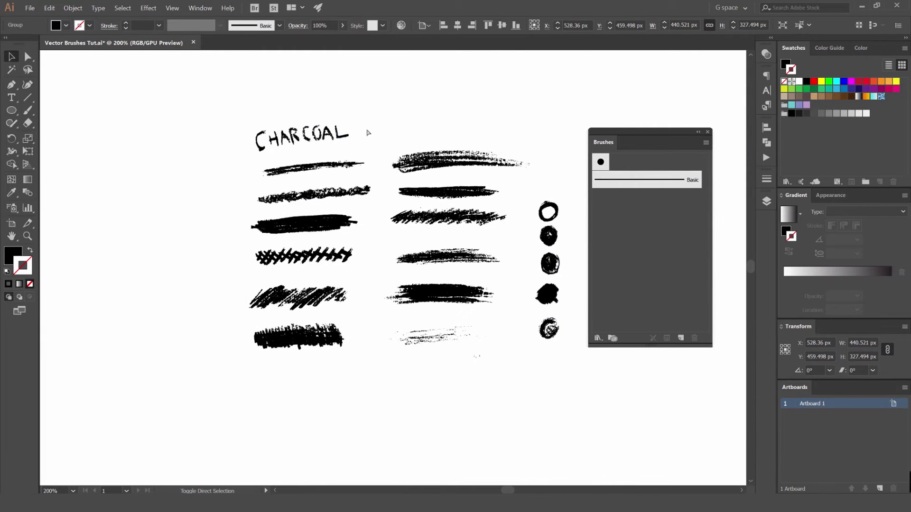
key("ctrl+shift+g")
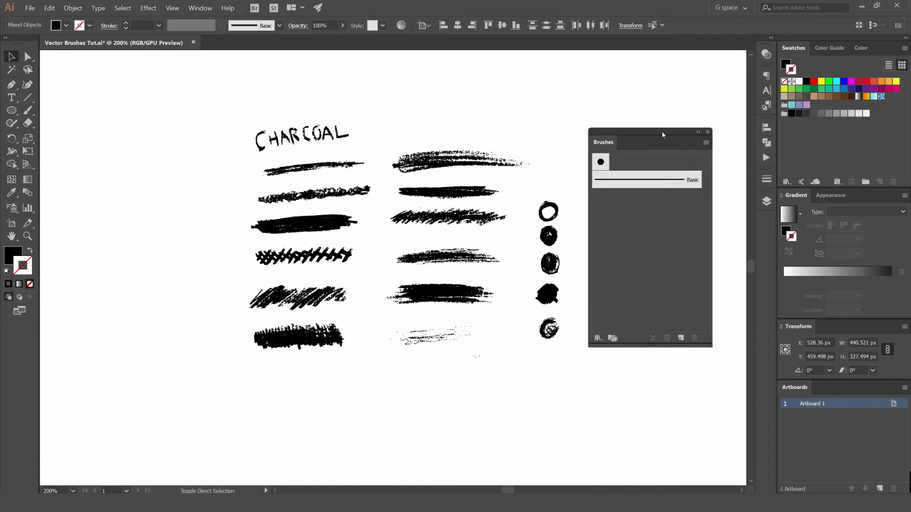
left_click_drag(663, 133, 685, 128)
- Try moving the top stroke of the second column upward on its own, and undo the move
left_click(529, 156)
left_click(481, 166)
left_click_drag(443, 170, 441, 119)
key("ctrl+z")
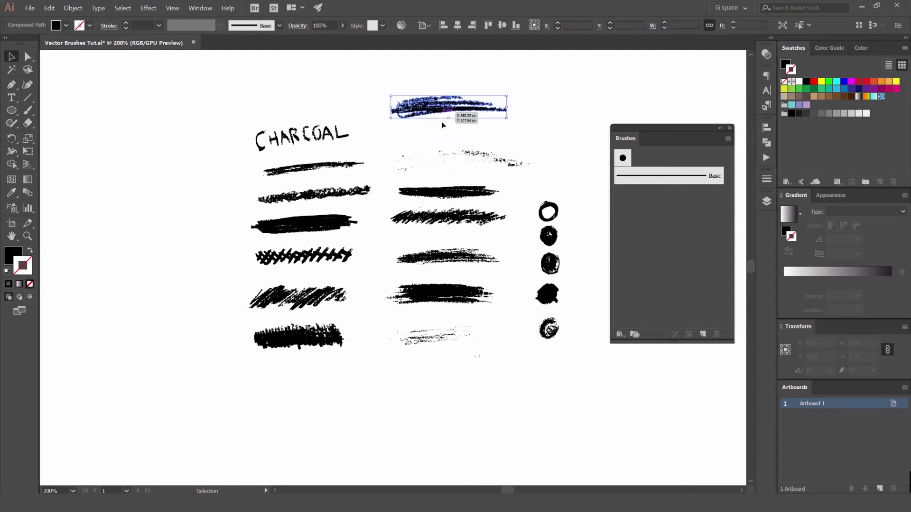
left_click(506, 200)
key("ctrl+z")
- Delete the CHARCOAL heading and the stray specks below the faint stroke at the end of the second column
left_click_drag(254, 115, 227, 158)
key("Delete")
left_click_drag(314, 121, 236, 145)
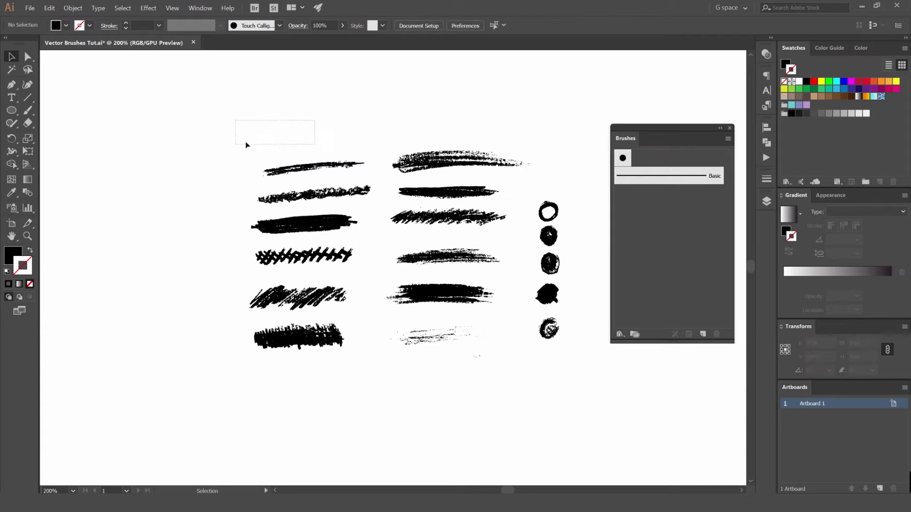
left_click_drag(423, 222, 352, 211)
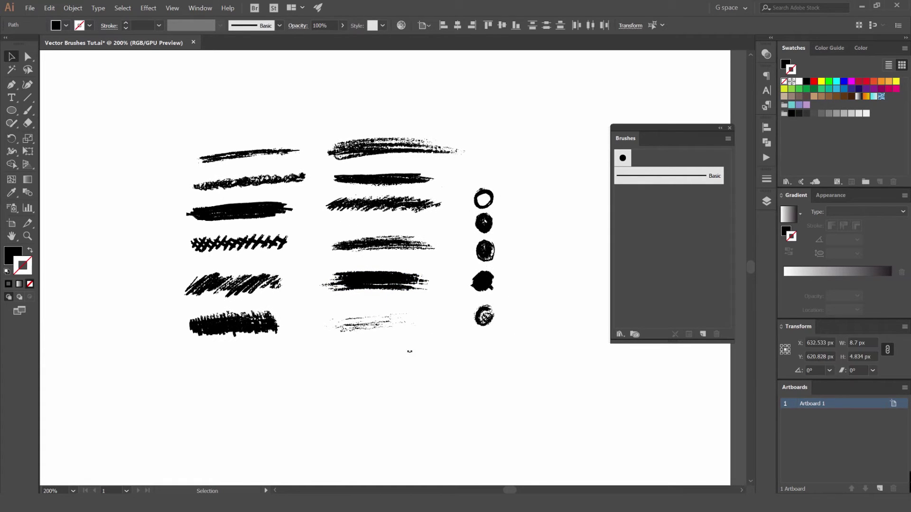
scroll(346, 203, "up", 2)
scroll(355, 230, "up", 3)
scroll(409, 180, "down", 4)
- Group all pieces of the thin stroke at the top of the first column into one object
left_click_drag(501, 53, 474, 145)
left_click_drag(301, 162, 349, 159)
scroll(349, 158, "up", 2)
left_click_drag(549, 132, 218, 208)
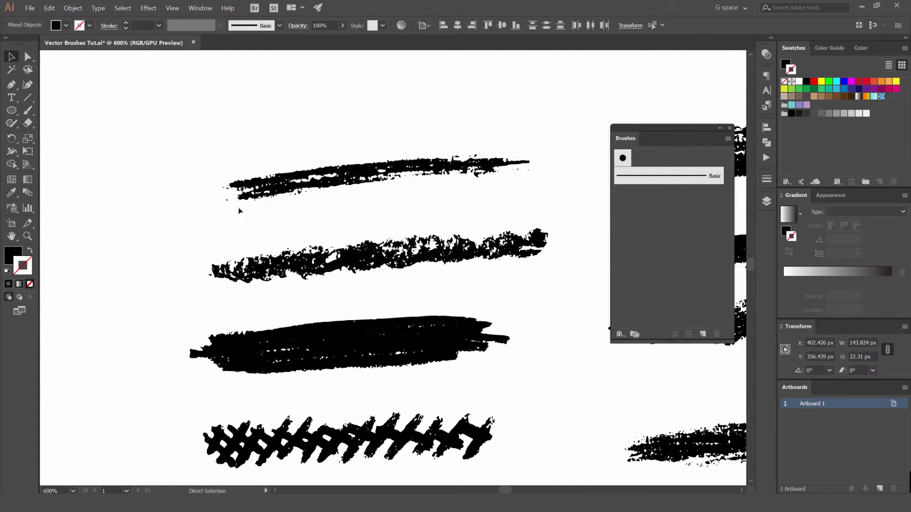
left_click(571, 223)
scroll(474, 210, "down", 1)
- Group the pieces of each remaining charcoal stroke in both columns, making every stroke a separate object
left_click_drag(204, 260, 201, 260)
left_click_drag(443, 199, 213, 261)
left_click_drag(417, 255, 165, 319)
scroll(474, 238, "right", 4)
mouse_move(516, 186)
left_mouse_down()
mouse_move(248, 237)
mouse_move(254, 224)
left_mouse_up()
left_click_drag(521, 241, 304, 296)
scroll(383, 331, "down", 3)
scroll(384, 331, "left", 2)
left_click_drag(556, 248, 317, 304)
mouse_move(451, 336)
left_mouse_down()
mouse_move(494, 308)
mouse_move(338, 394)
mouse_move(297, 394)
mouse_move(425, 302)
left_mouse_up()
key("ctrl+z")
left_click_drag(374, 230, 153, 300)
left_click_drag(382, 308, 283, 392)
scroll(285, 394, "right", 3)
scroll(285, 394, "up", 1)
mouse_move(499, 339)
left_mouse_down()
mouse_move(287, 411)
mouse_move(290, 367)
left_mouse_up()
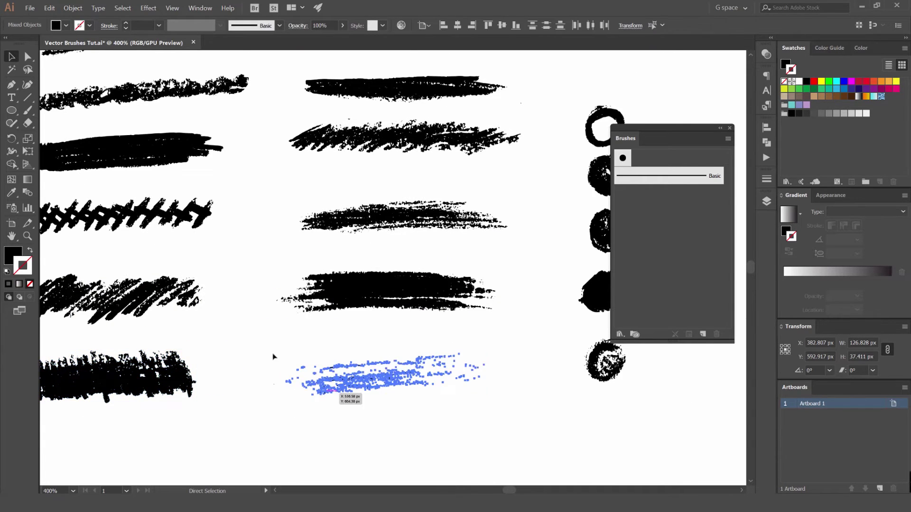
left_click(280, 357)
scroll(265, 346, "down", 2)
- Examine the grouped strokes at different magnifications, checking the slant and curve of the thin first-column stroke
left_click_drag(593, 129, 633, 144)
left_click_drag(543, 155, 670, 172)
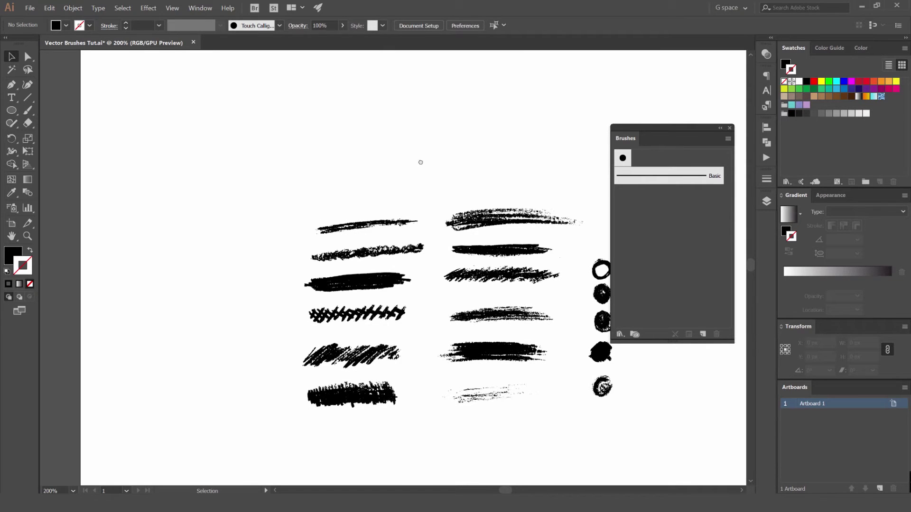
scroll(432, 157, "up", 3)
key("ctrl+minus")
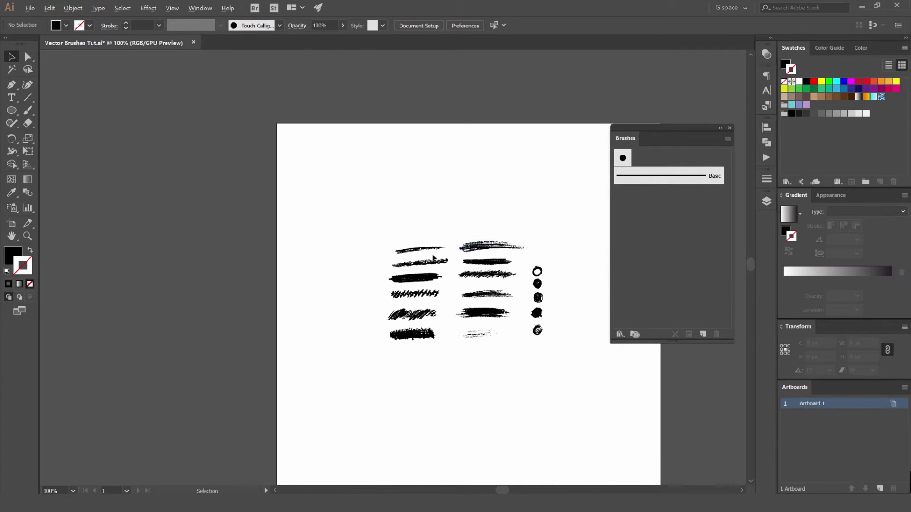
scroll(433, 258, "up", 3)
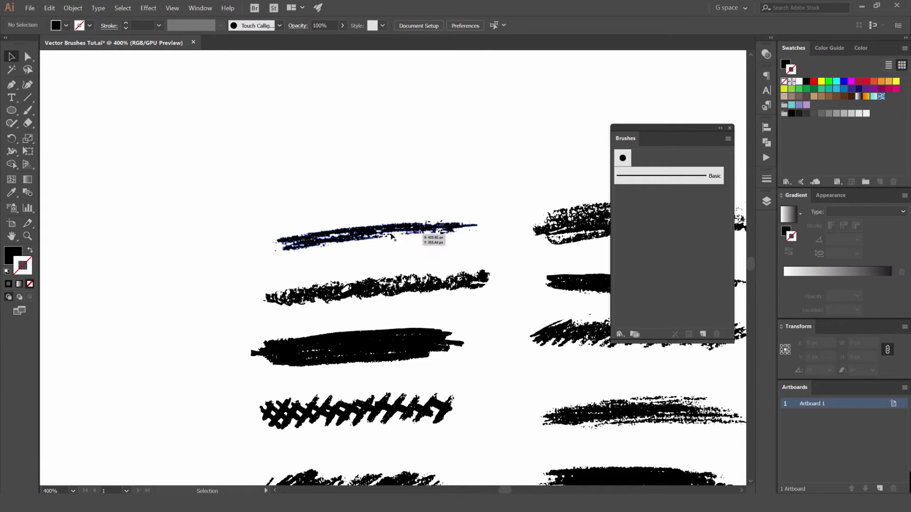
scroll(401, 235, "up", 2)
scroll(407, 228, "down", 4)
mouse_move(578, 92)
left_mouse_down()
mouse_move(500, 154)
mouse_move(486, 177)
left_mouse_up()
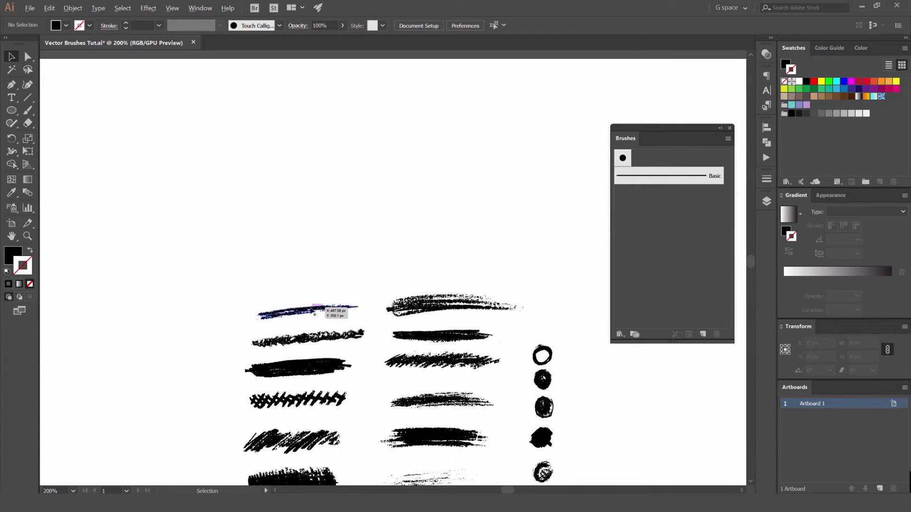
scroll(313, 307, "up", 1)
scroll(380, 252, "down", 3)
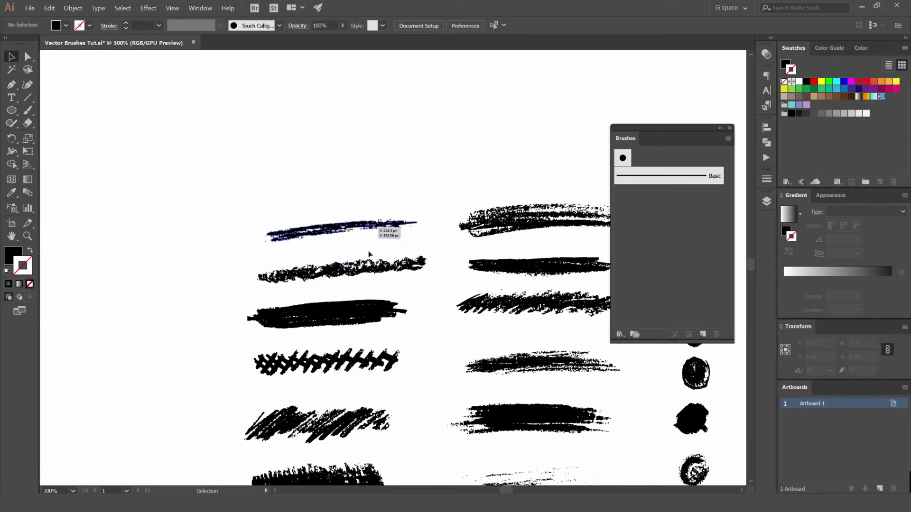
scroll(311, 233, "up", 1)
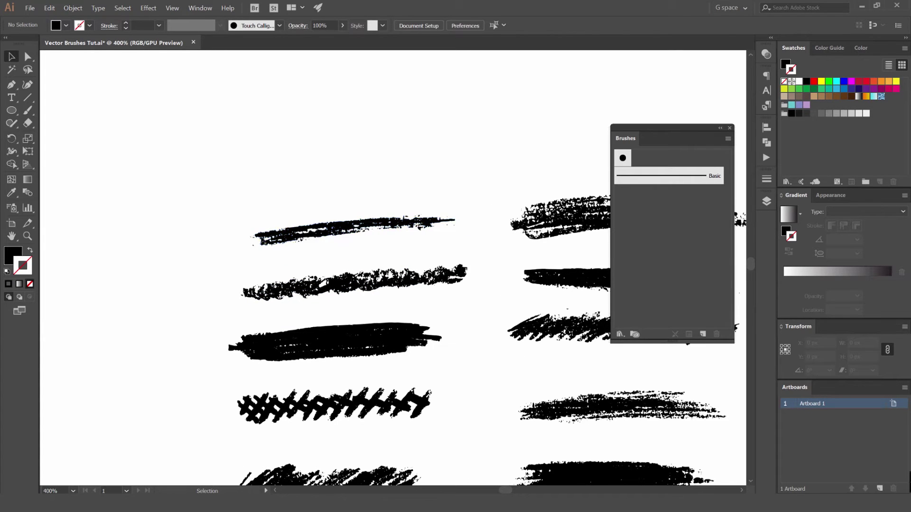
- Draw a straight horizontal path about 431 px long in the empty area above the strokes with the Pen tool
scroll(379, 226, "down", 2)
left_click_drag(363, 141, 356, 228)
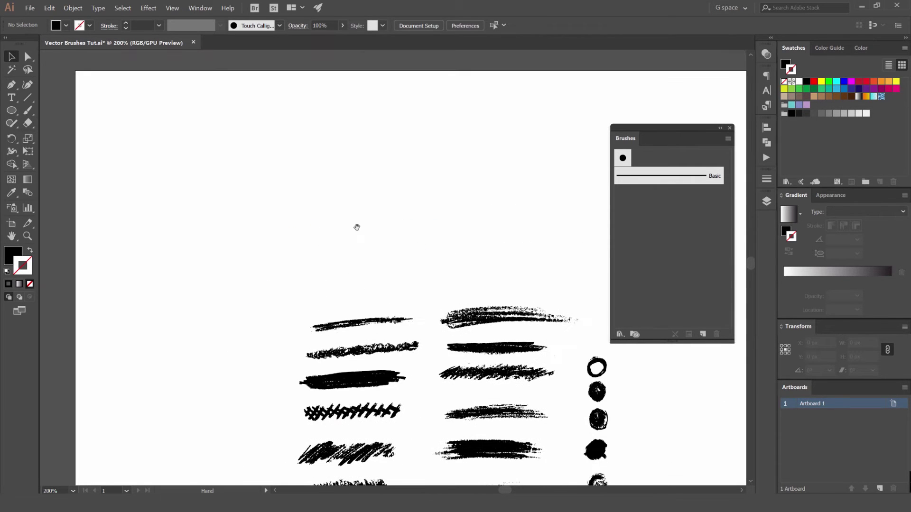
key("p")
left_click(247, 172)
left_click(555, 172)
key("v")
key("a")
key("v")
left_click(487, 132)
- Convert the horizontal path above the strokes into a guide
scroll(411, 167, "up", 3)
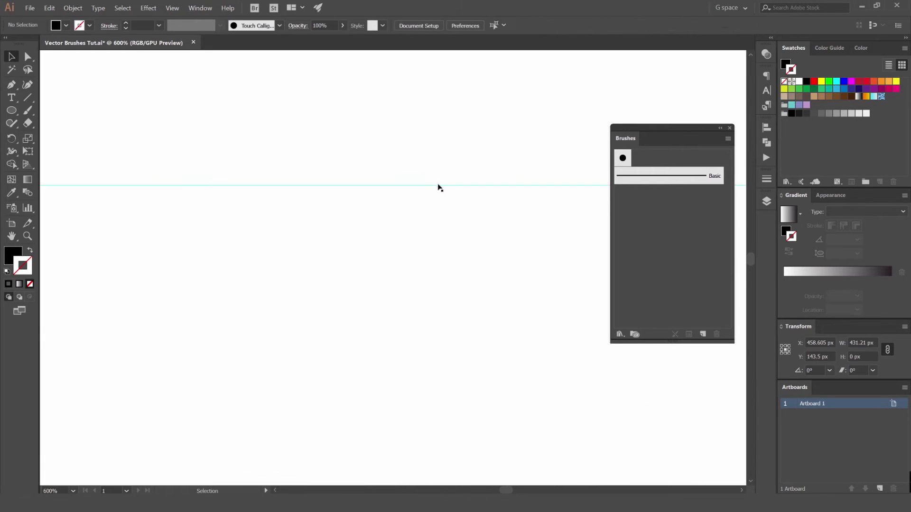
scroll(433, 199, "down", 4)
left_click_drag(521, 171, 468, 228)
key("a")
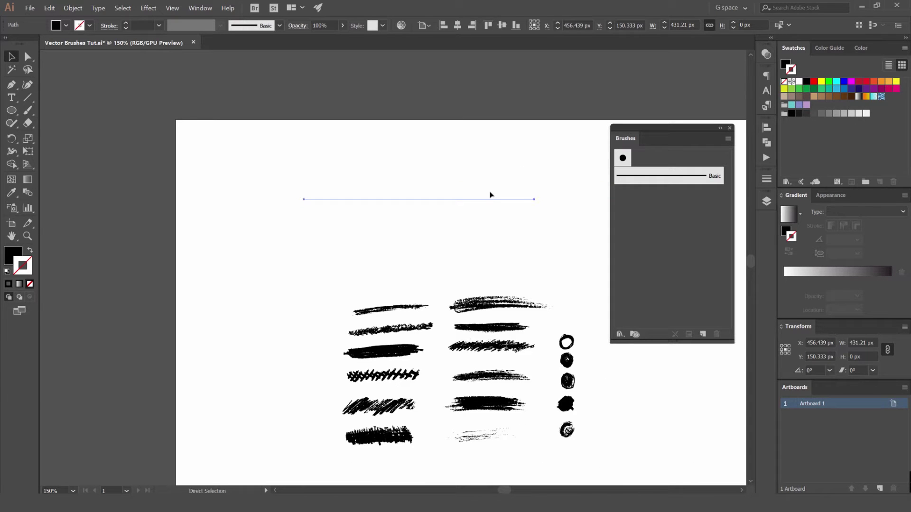
key("ctrl+5")
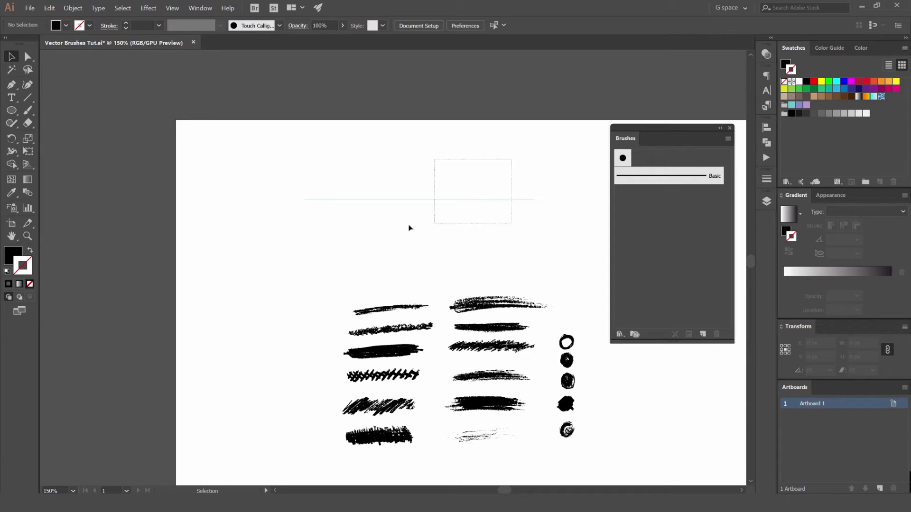
- Move the thin stroke from the top of the first column up to the horizontal guide
scroll(401, 288, "up", 2)
mouse_move(420, 325)
left_mouse_down()
mouse_move(403, 142)
mouse_move(430, 110)
left_mouse_up()
scroll(441, 110, "up", 2)
left_click_drag(422, 147, 443, 116)
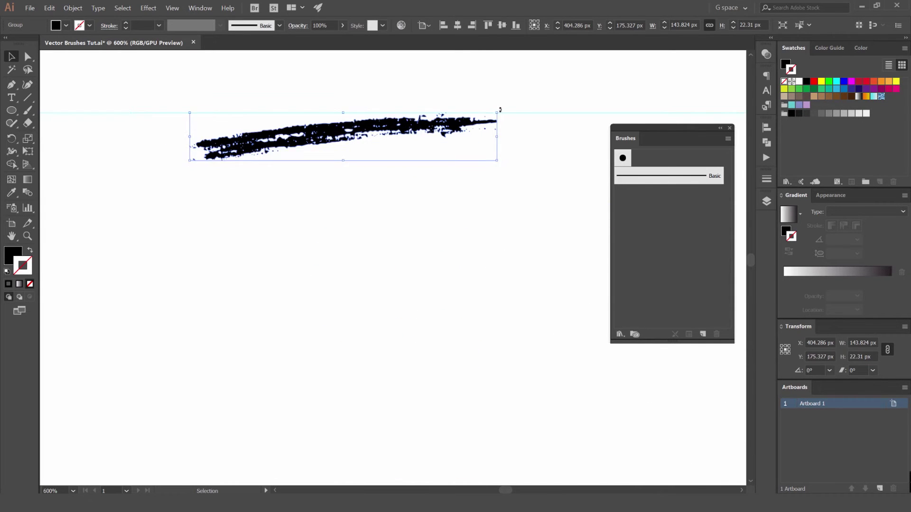
- Rotate the thin stroke to 356° and settle it lengthwise along the guide
left_click_drag(503, 112, 530, 122)
left_click(358, 107)
scroll(355, 108, "up", 3)
left_click_drag(399, 177, 399, 169)
scroll(397, 170, "down", 2)
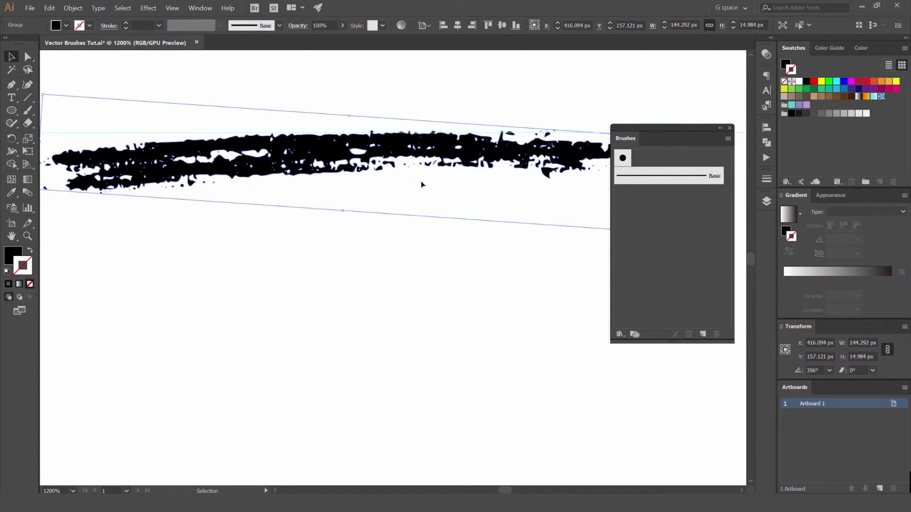
scroll(244, 159, "up", 4)
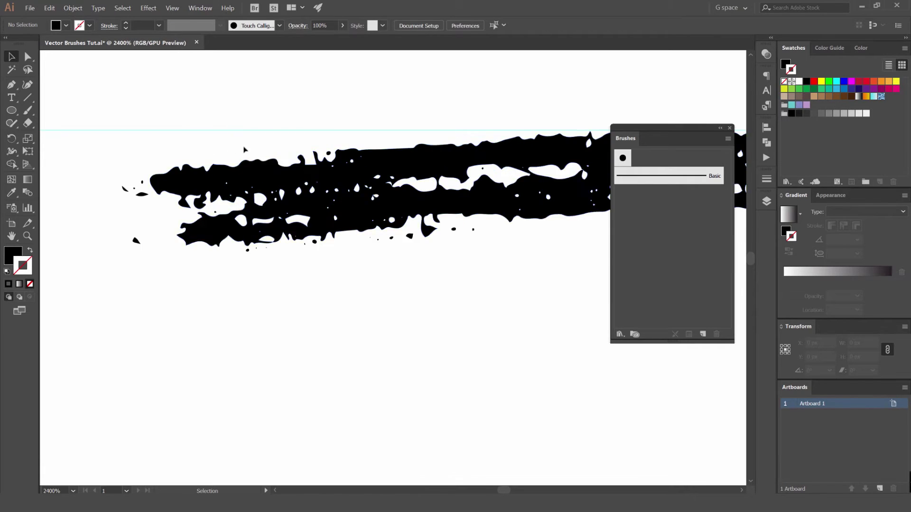
scroll(246, 147, "down", 4)
key("space")
mouse_move(357, 123)
left_mouse_down()
mouse_move(498, 136)
mouse_move(397, 140)
left_mouse_up()
left_click(390, 175)
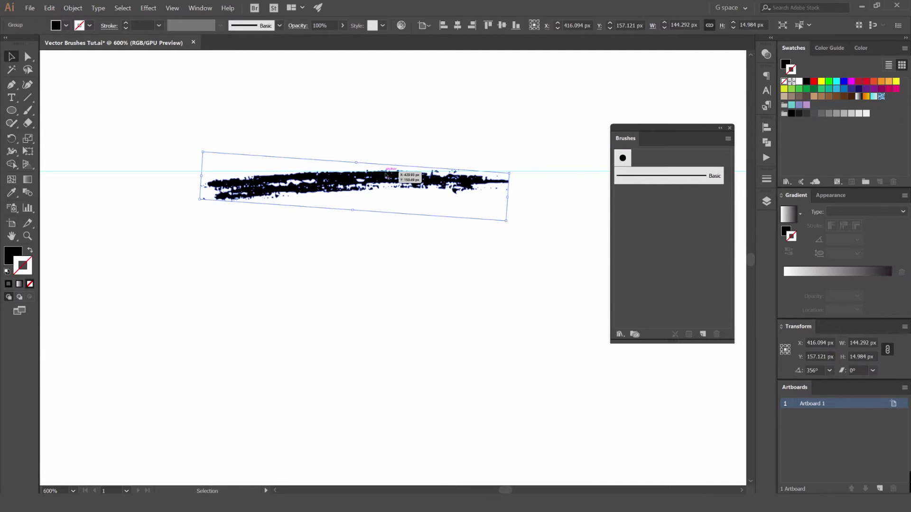
- Apply an envelope mesh distortion with 3 rows and 8 columns to the thin stroke
left_click(72, 8)
mouse_move(113, 210)
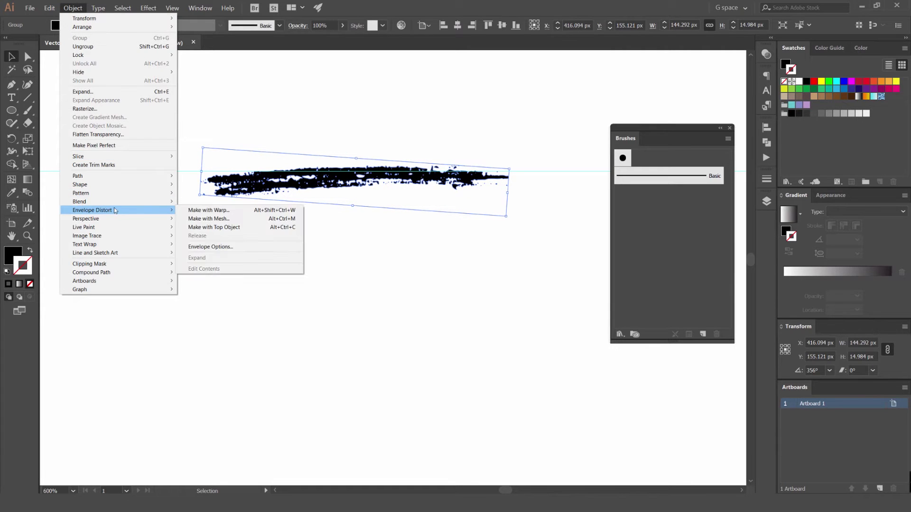
left_click(222, 219)
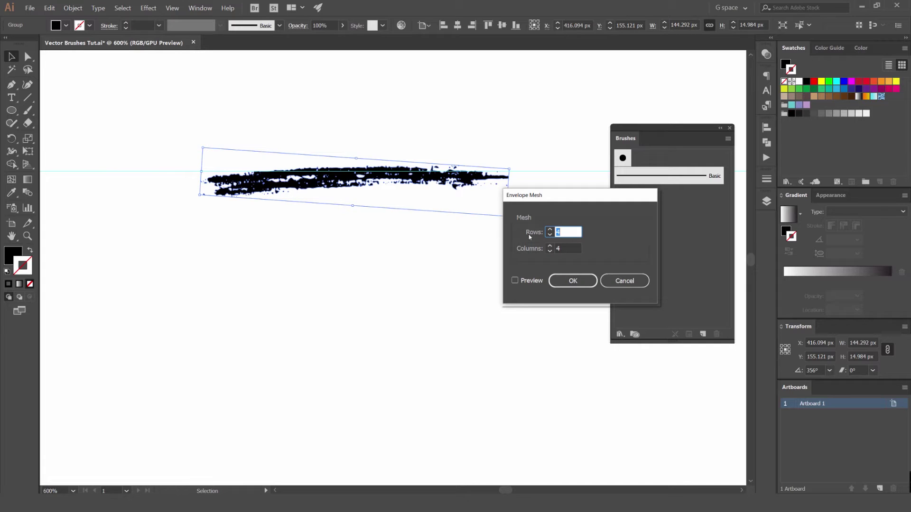
left_click(515, 281)
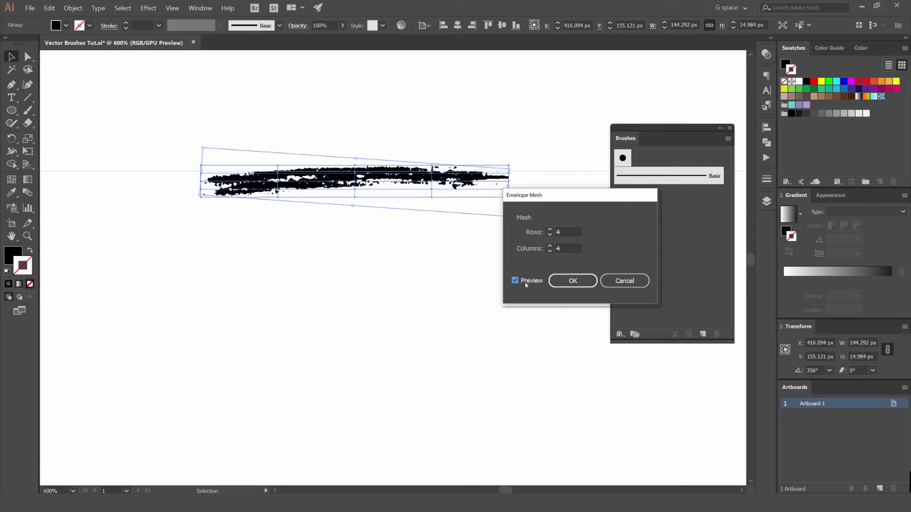
left_click(551, 231)
left_click(550, 246)
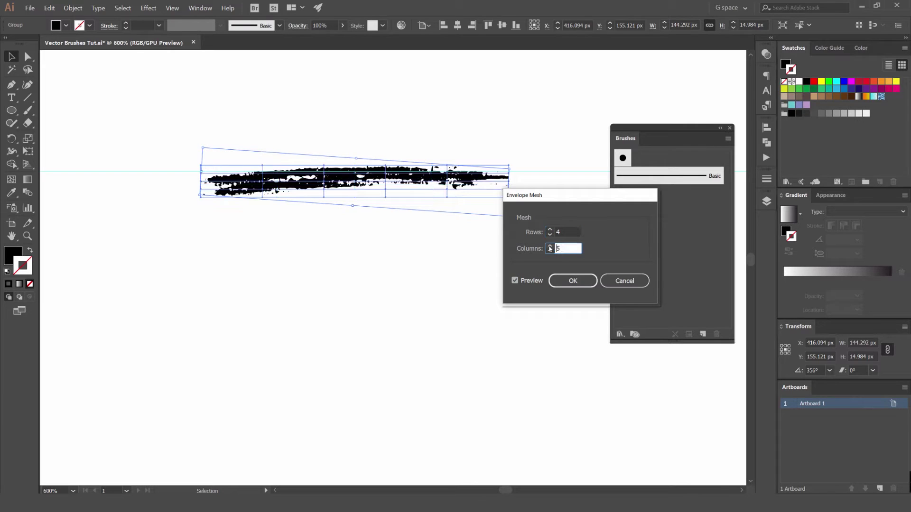
left_click(550, 246)
left_click(550, 246)
left_click(550, 247)
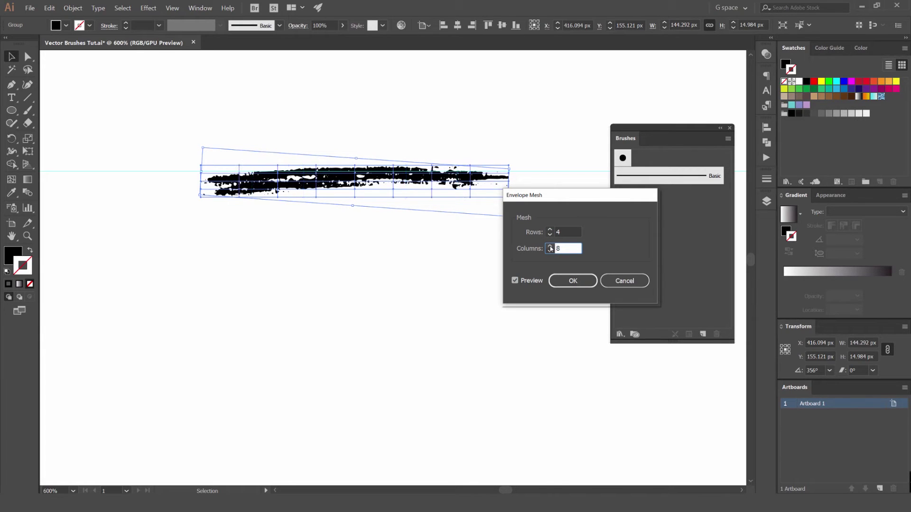
left_click(550, 235)
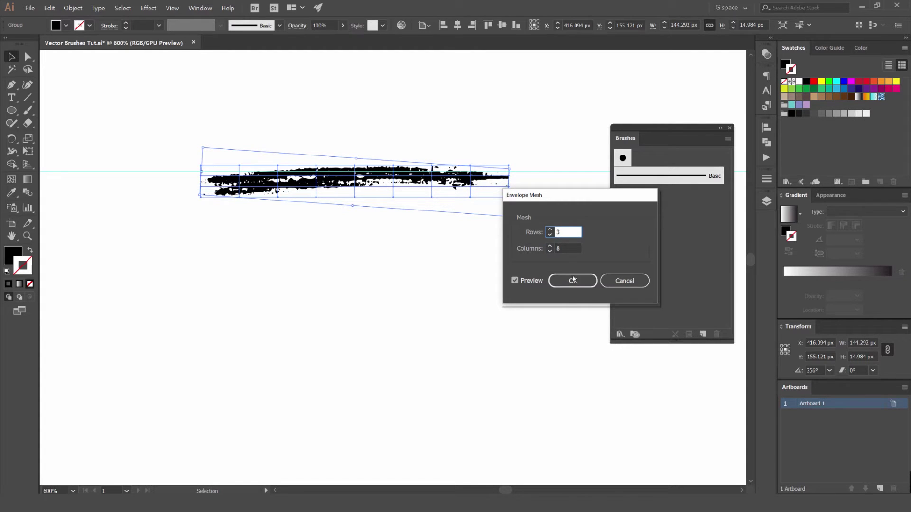
left_click(572, 278)
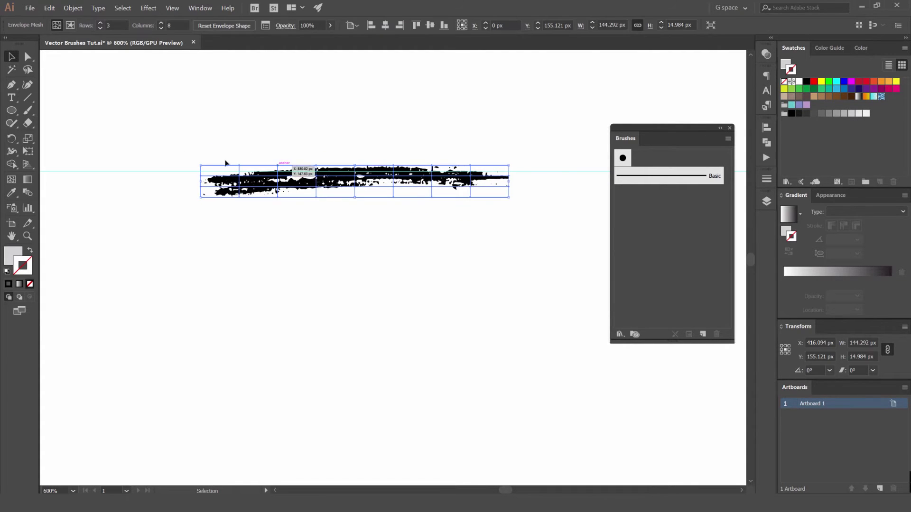
- Raise the first two mesh points on the upper inner row at the stroke's left end to the guide
scroll(216, 169, "up", 4)
left_click(272, 122)
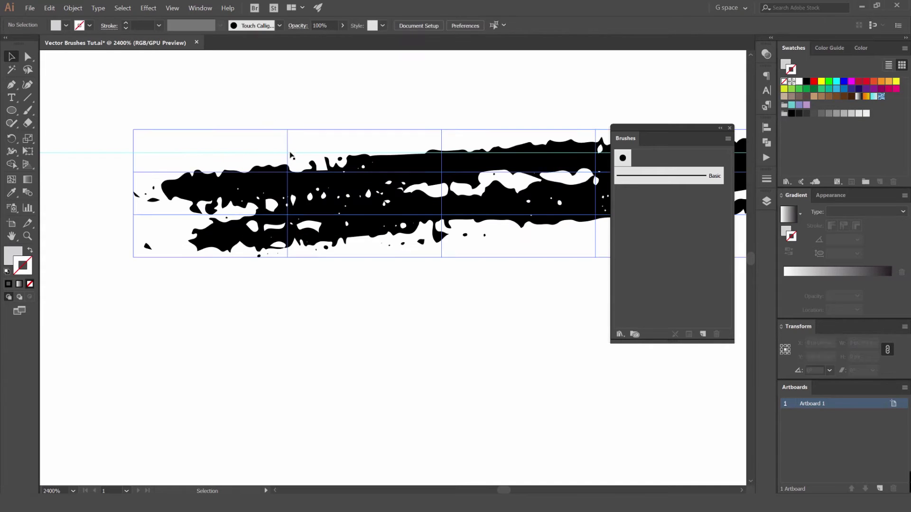
left_click(288, 171)
key("a")
left_click_drag(287, 172, 288, 158)
left_click_drag(129, 174, 120, 152)
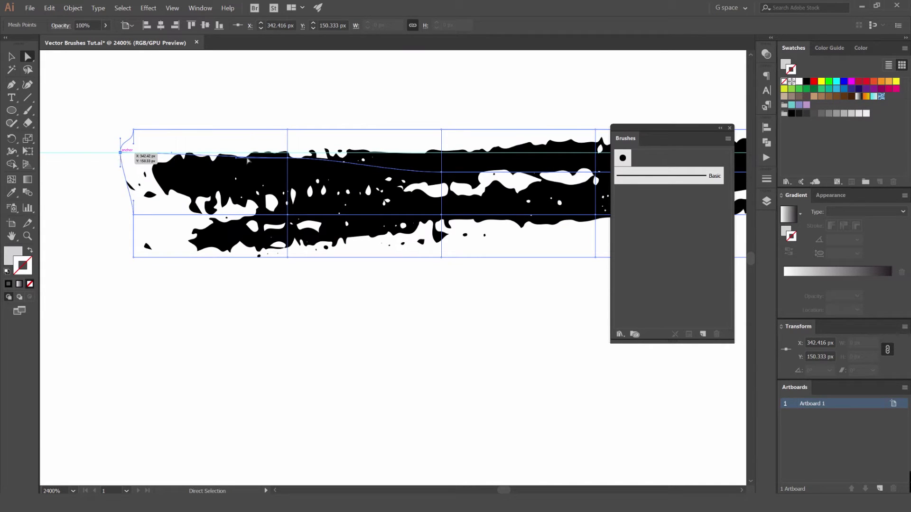
left_click_drag(288, 158, 288, 153)
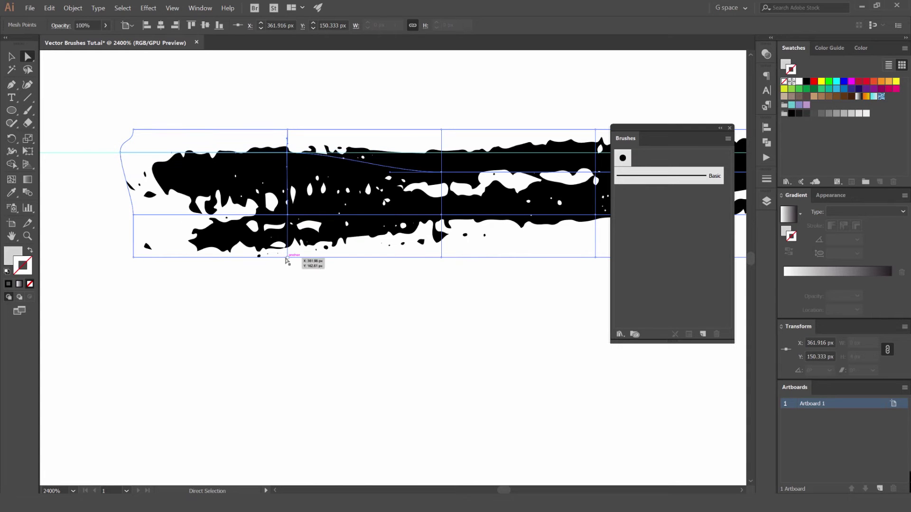
- Lower the mesh points along the top edge, from the stroke's middle to its right end, toward the guide
left_click_drag(372, 252, 277, 253)
scroll(330, 200, "down", 2)
left_click(416, 168)
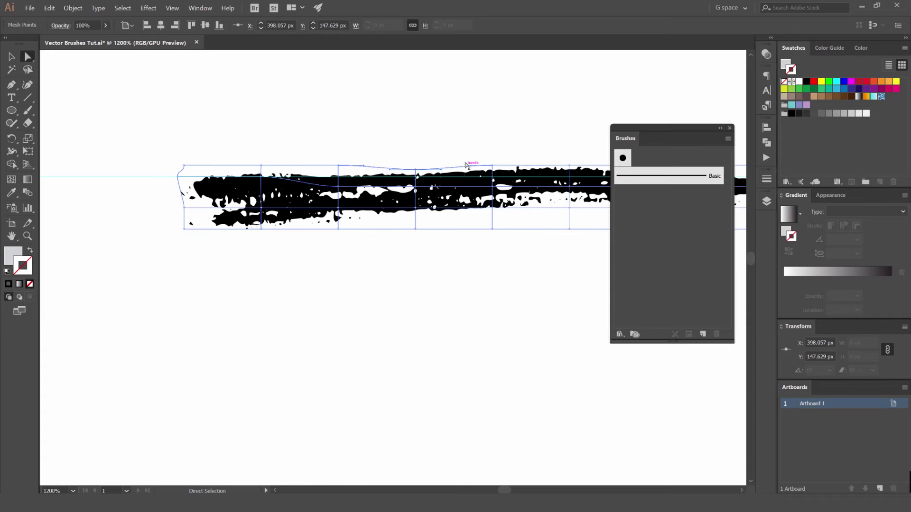
mouse_move(468, 160)
left_mouse_down()
mouse_move(282, 142)
mouse_move(240, 156)
left_mouse_up()
scroll(420, 148, "up", 1)
key("Down")
left_click_drag(545, 146, 384, 122)
left_click_drag(439, 115, 305, 127)
key("Down")
mouse_move(542, 110)
left_mouse_down()
mouse_move(498, 127)
mouse_move(521, 140)
left_mouse_up()
key("Down")
left_click(470, 118)
scroll(451, 119, "down", 4)
scroll(334, 188, "up", 4)
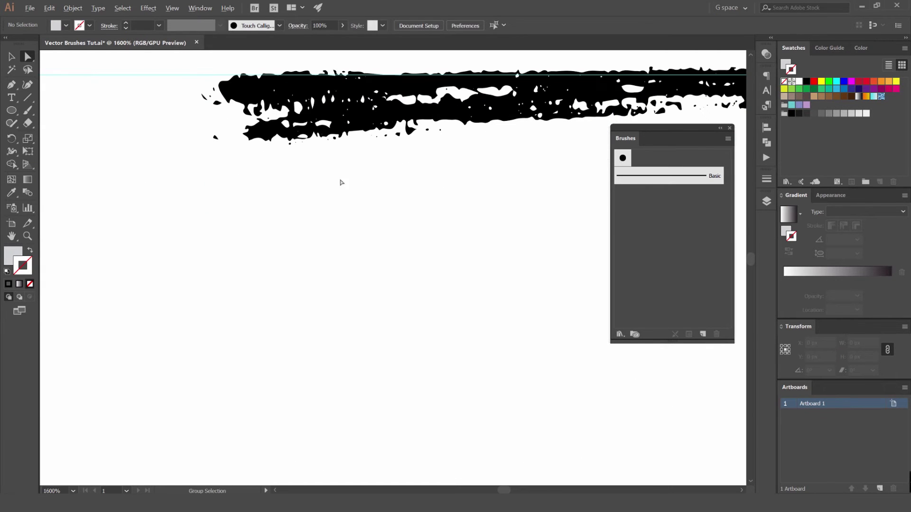
- Raise the mesh points along the bottom edge of the thin stroke's left part slightly toward the guide
left_click(339, 134)
left_click_drag(313, 156, 151, 179)
left_click_drag(408, 211, 237, 165)
key("Up")
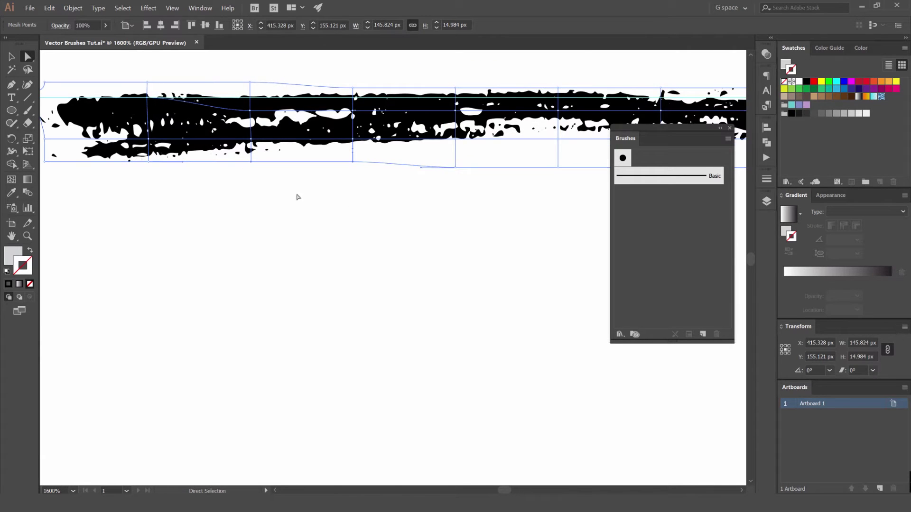
scroll(448, 161, "up", 3)
left_click(468, 180)
left_click_drag(433, 201, 346, 223)
scroll(392, 171, "down", 3)
left_click_drag(484, 229, 279, 210)
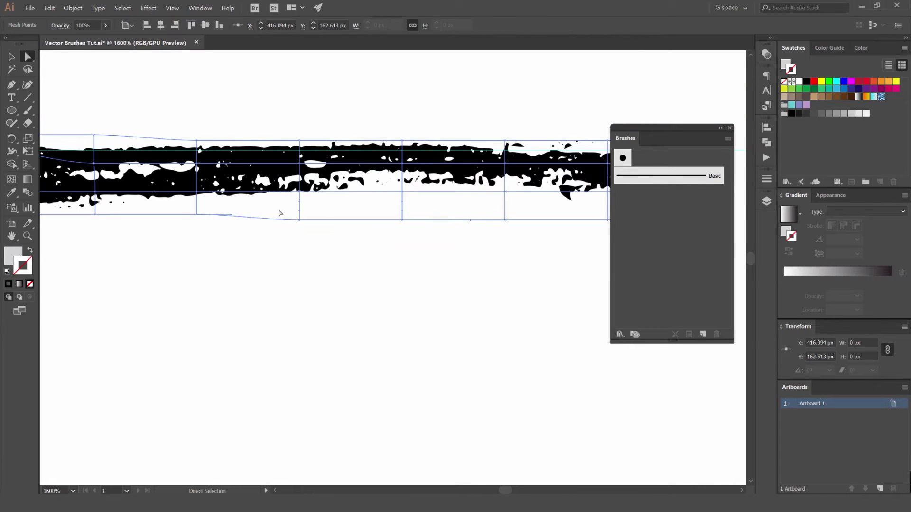
left_click(374, 265)
scroll(456, 256, "down", 3)
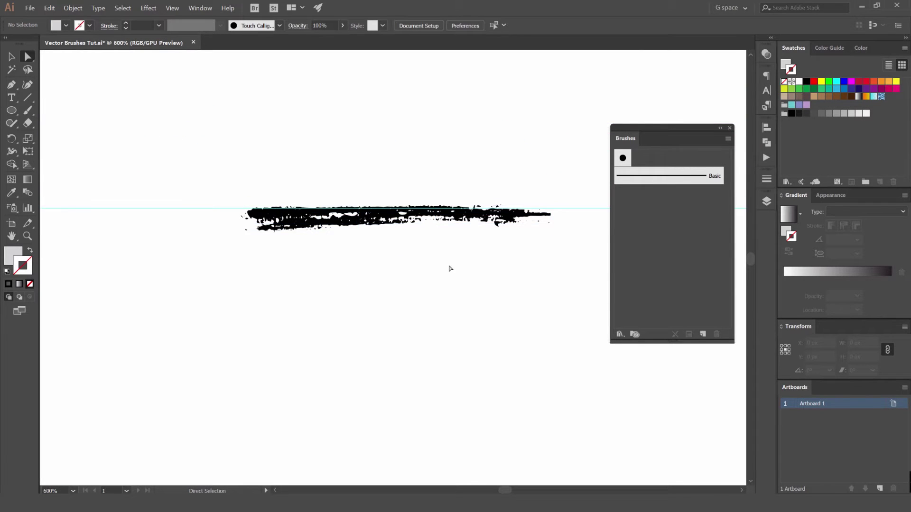
scroll(493, 210, "down", 1)
scroll(453, 243, "up", 2)
key("v")
left_click_drag(423, 200, 422, 249)
key("ctrl+z")
- Add the straightened thin stroke to the brush collection as a new Art Brush
scroll(477, 118, "down", 3)
mouse_move(484, 120)
left_mouse_down()
mouse_move(388, 154)
mouse_move(474, 228)
mouse_move(665, 236)
left_mouse_up()
left_click(344, 185)
scroll(340, 184, "up", 2)
left_click(397, 201)
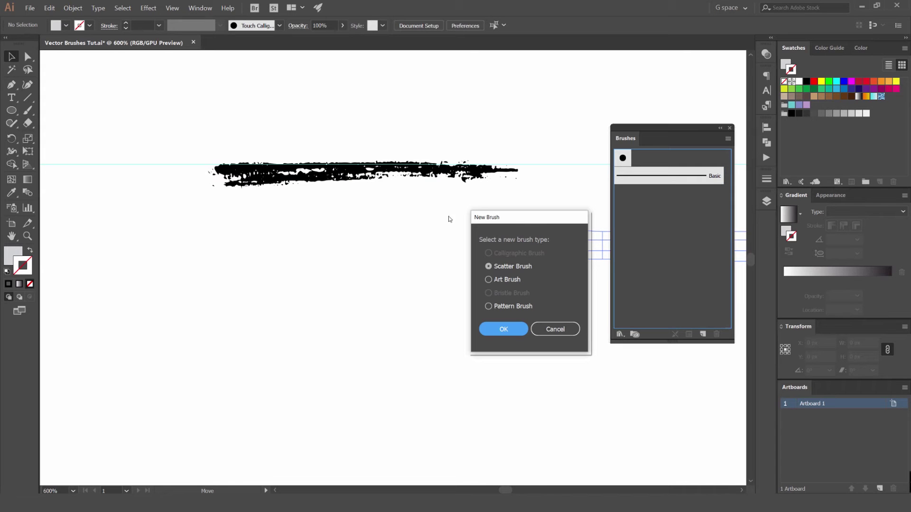
left_click(492, 280)
key("Return")
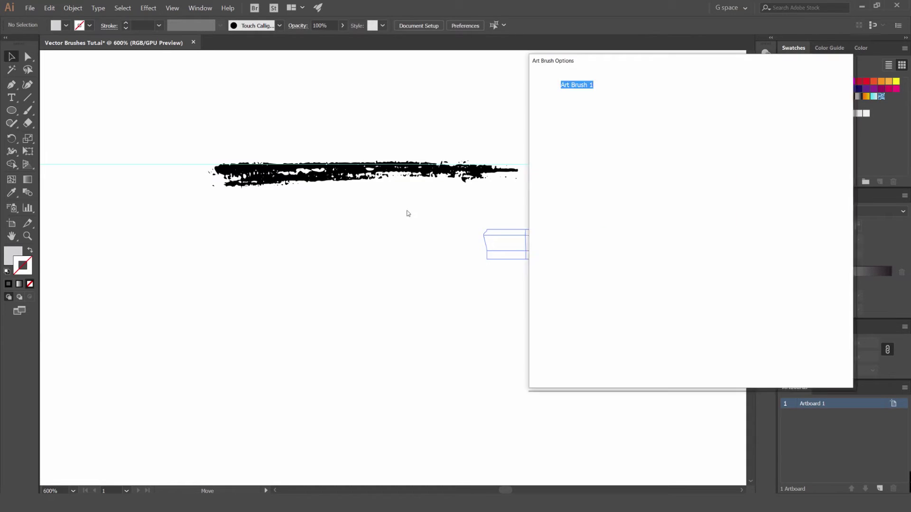
- Name the art brush Charcoal and set its width to vary with Pressure
left_click_drag(658, 71, 464, 83)
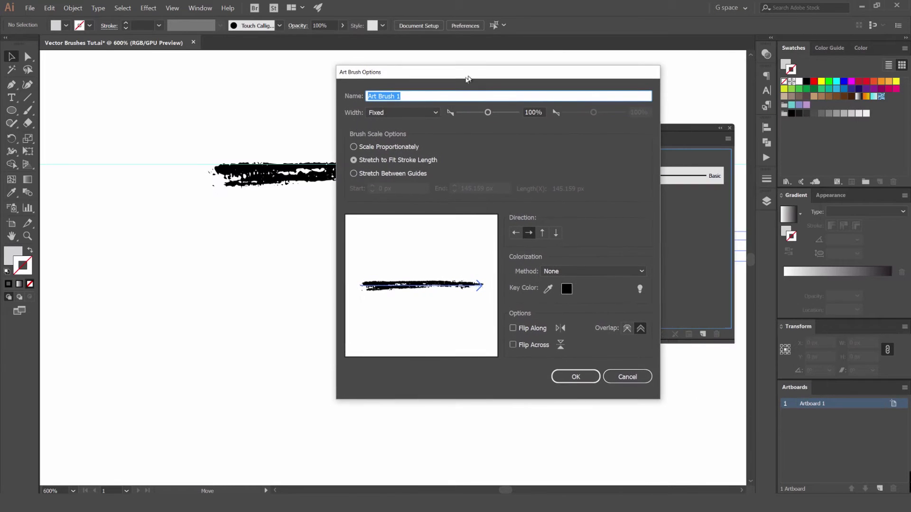
type("Charcoal")
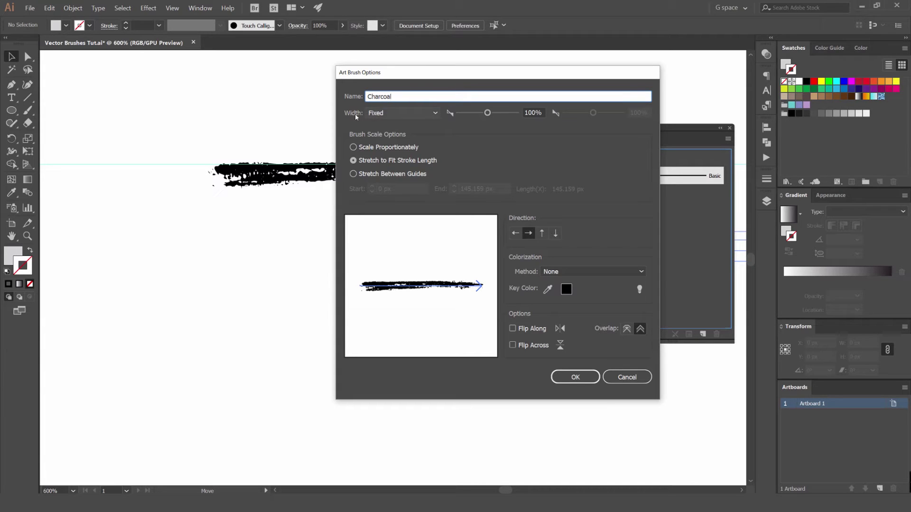
left_click(397, 114)
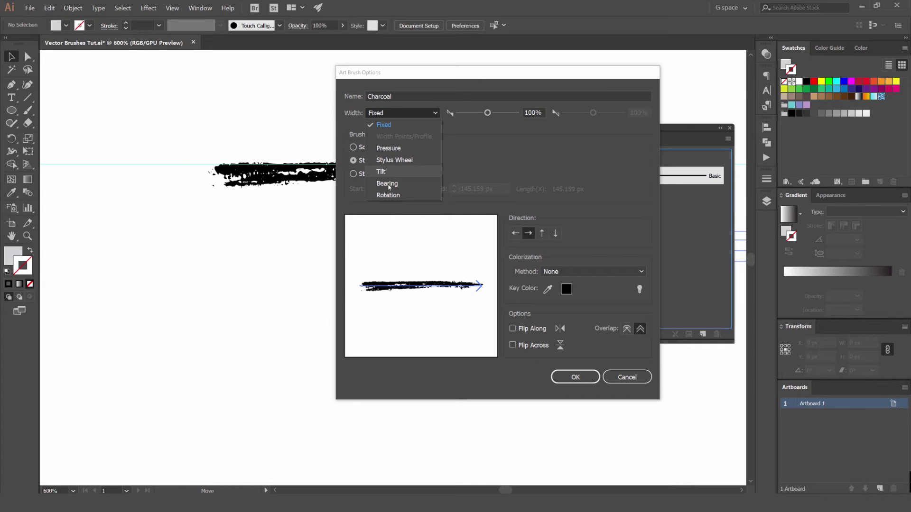
left_click(401, 149)
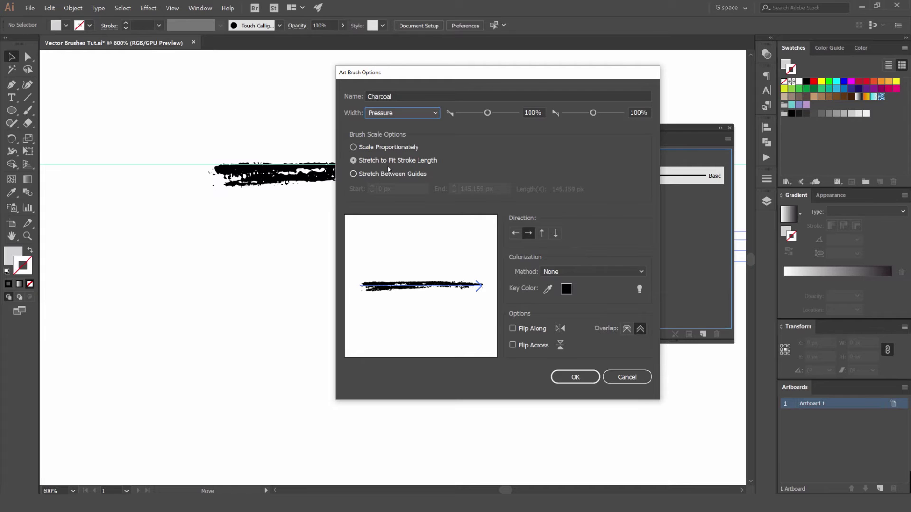
- Set the brush direction to run left to right with Hue Shift colorization, and accept the brush options
left_click(517, 232)
left_click(527, 235)
left_click(542, 234)
left_click(526, 236)
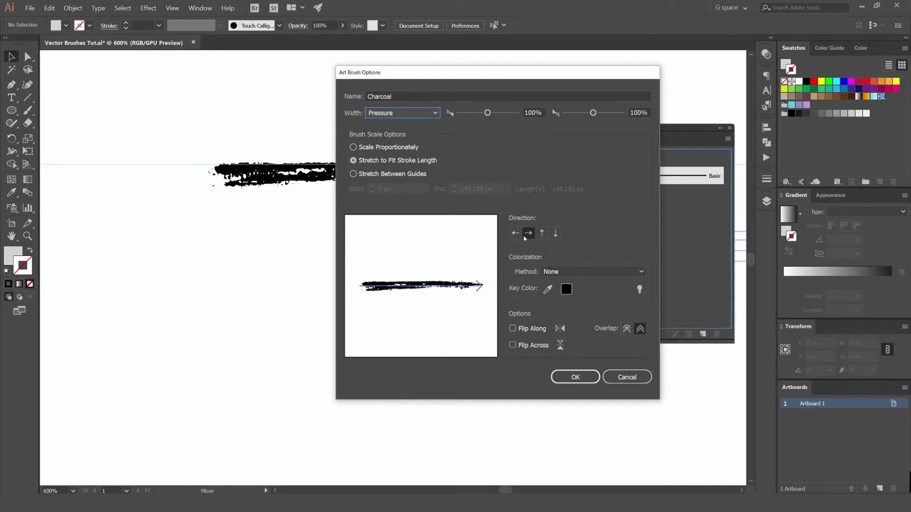
left_click(562, 271)
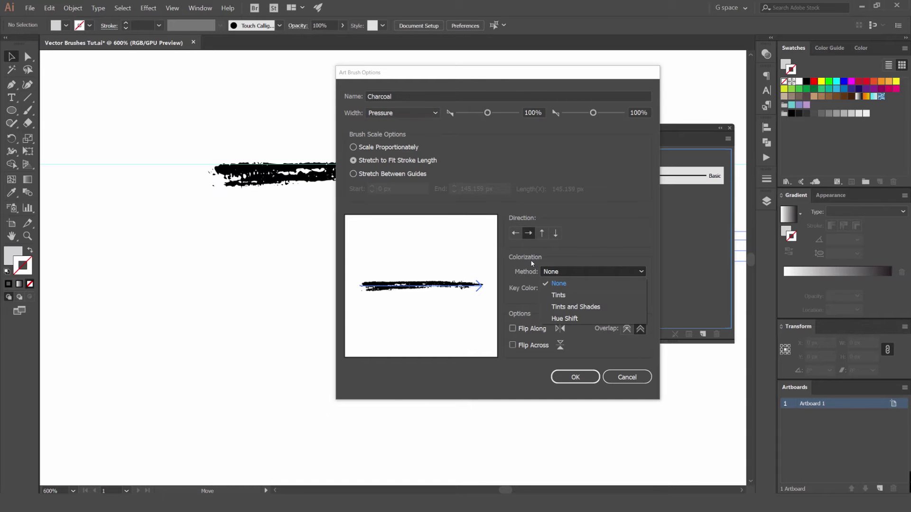
left_click(586, 316)
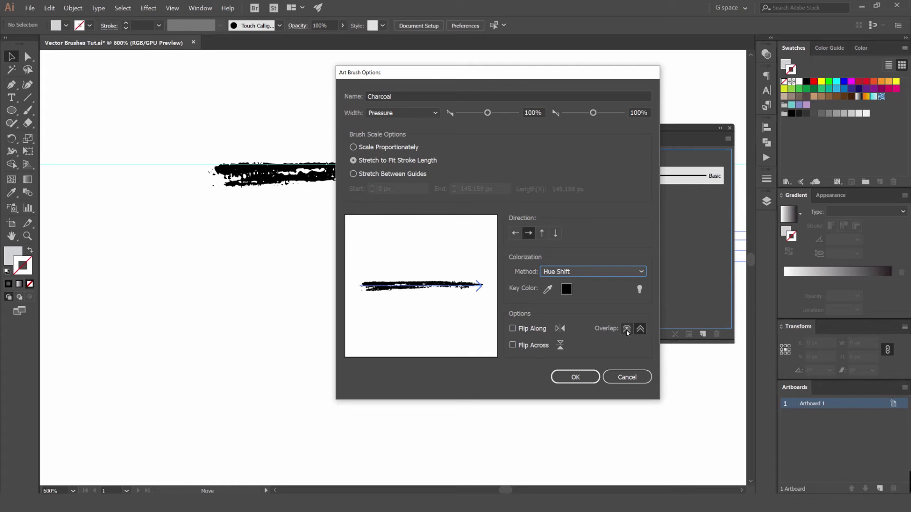
key("Return")
- Paint two curved test strokes with the Charcoal brush in the blank area above and beside the original stroke
left_click(385, 255)
left_click_drag(594, 202, 444, 246)
scroll(471, 238, "down", 1)
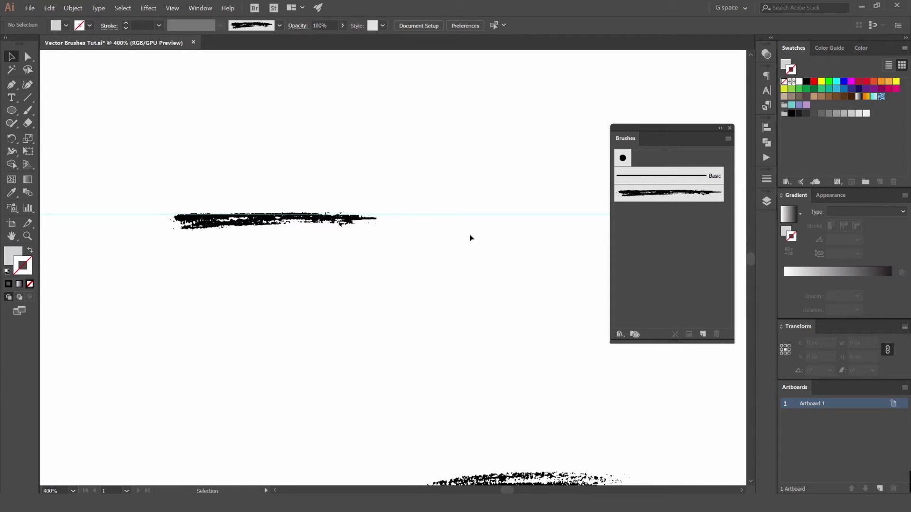
left_click(700, 196)
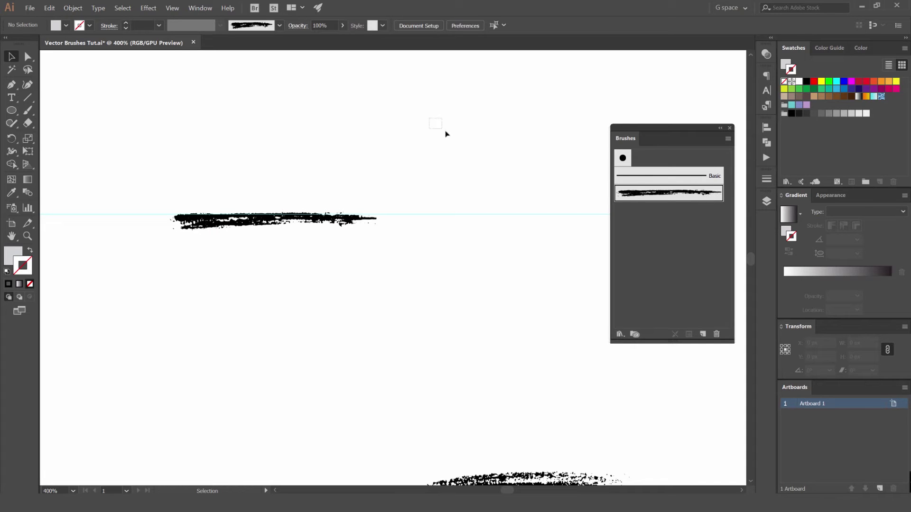
key("b")
left_click_drag(479, 112, 470, 243)
mouse_move(477, 109)
left_mouse_down()
mouse_move(282, 119)
mouse_move(260, 133)
left_mouse_up()
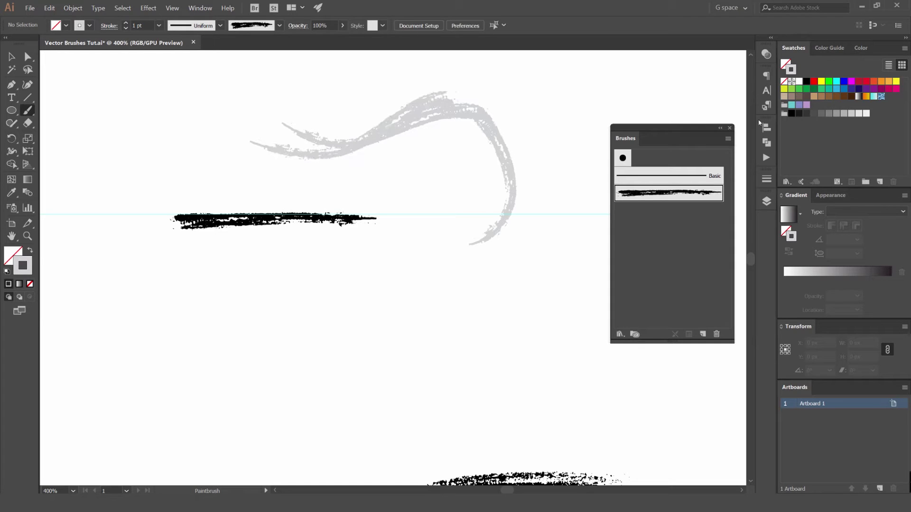
- Set the stroke color to black and paint several curved test strokes with the Charcoal brush
left_click(806, 83)
mouse_move(553, 86)
left_mouse_down()
mouse_move(417, 157)
mouse_move(355, 157)
left_mouse_up()
scroll(513, 177, "up", 3)
mouse_move(492, 167)
left_mouse_down()
mouse_move(415, 179)
mouse_move(412, 172)
mouse_move(409, 188)
mouse_move(355, 166)
mouse_move(455, 163)
mouse_move(352, 181)
left_mouse_up()
mouse_move(459, 161)
left_mouse_down()
mouse_move(352, 224)
mouse_move(221, 265)
left_mouse_up()
mouse_move(268, 155)
left_mouse_down()
mouse_move(210, 214)
mouse_move(163, 186)
mouse_move(258, 186)
left_mouse_up()
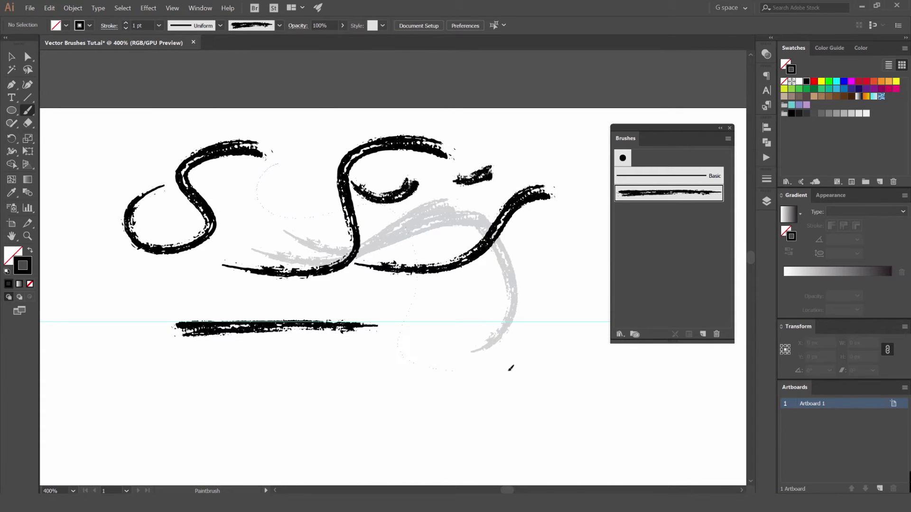
- Paint a small crossed pair of strokes and a large S-curve in the blank space beside the other test strokes
left_click_drag(483, 370, 517, 366)
scroll(433, 223, "right", 5)
left_click_drag(497, 203, 449, 271)
mouse_move(511, 285)
left_mouse_down()
mouse_move(533, 268)
mouse_move(532, 189)
mouse_move(510, 185)
left_mouse_up()
mouse_move(576, 147)
left_mouse_down()
mouse_move(531, 207)
mouse_move(466, 379)
left_mouse_up()
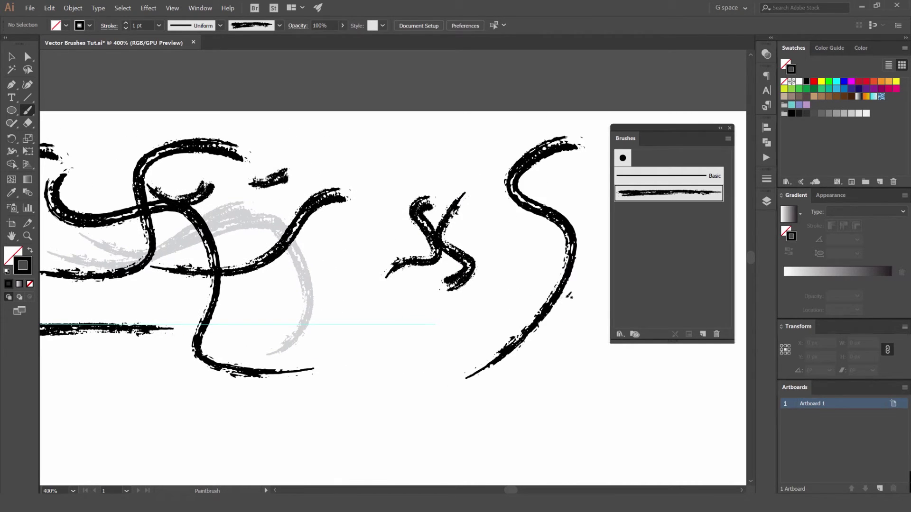
- Delete all the painted test strokes, keeping the original charcoal artwork
key("v")
scroll(430, 165, "down", 1)
key("ctrl+a")
key("Delete")
scroll(392, 161, "left", 2)
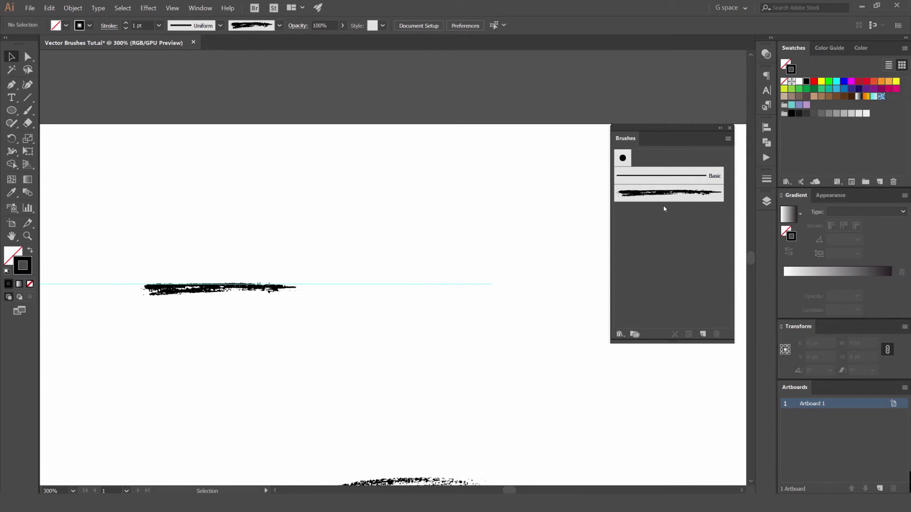
- Change the Charcoal brush's width setting to Fixed
left_click_drag(666, 131, 655, 138)
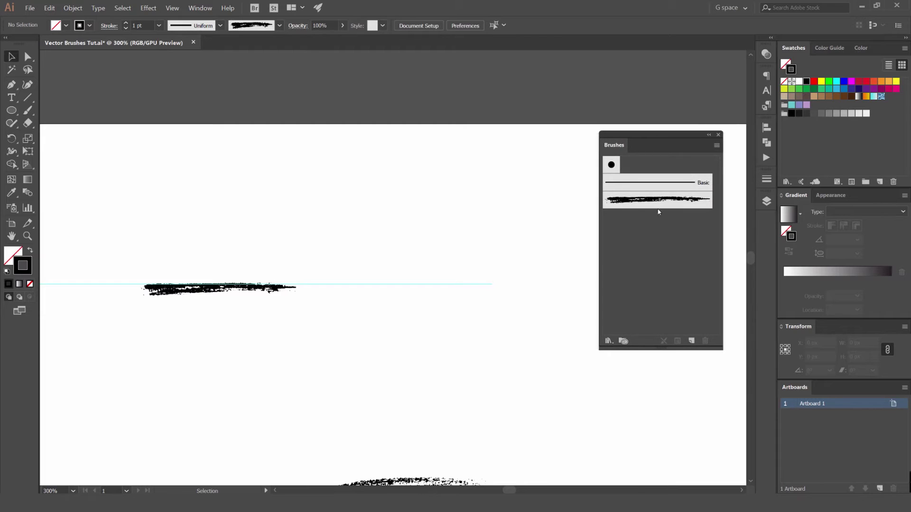
double_click(642, 206)
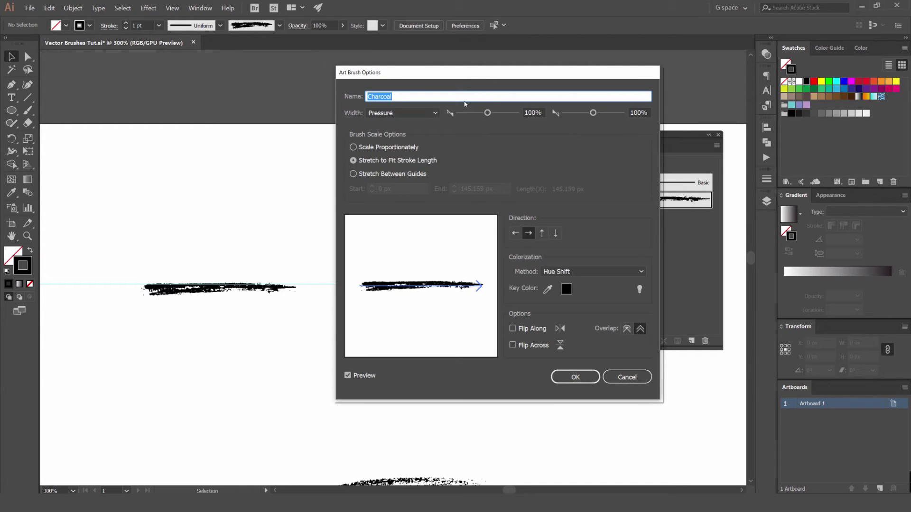
left_click(415, 114)
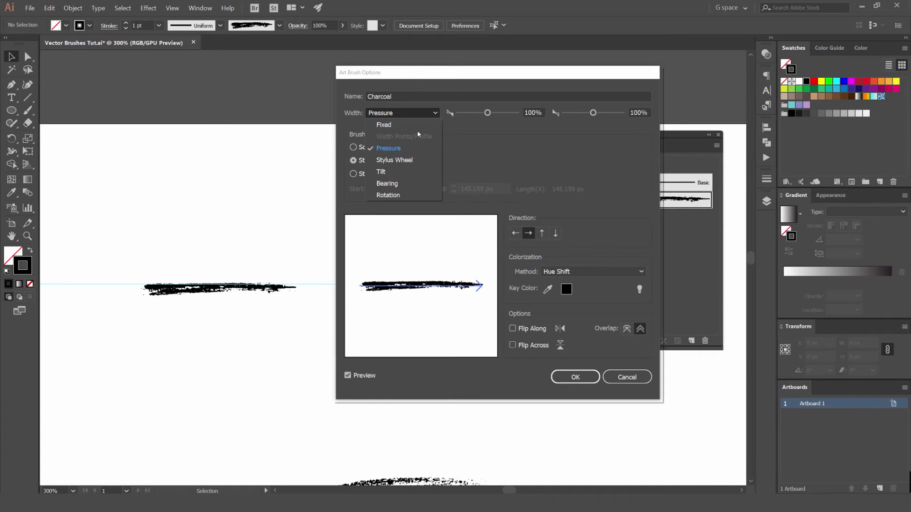
left_click(405, 127)
left_click(405, 126)
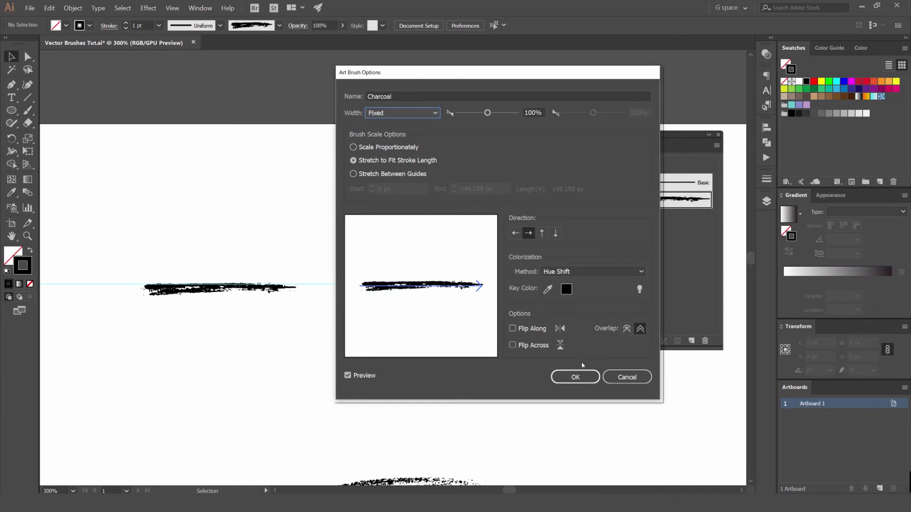
left_click(575, 378)
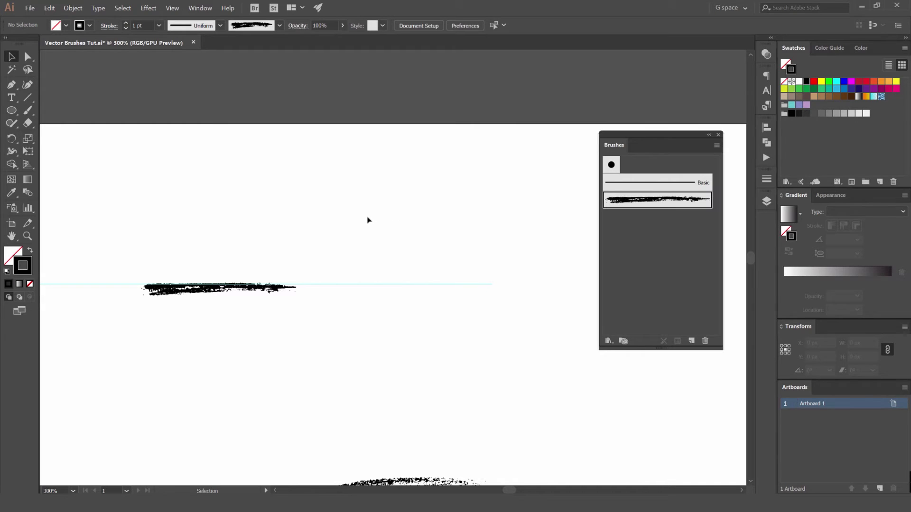
- Draw a straight horizontal path about 281 px long above the original stroke and apply the Charcoal brush to it
key("p")
left_click(228, 196)
left_click(529, 196, "shift")
key("v")
left_click(658, 199)
left_click(304, 215)
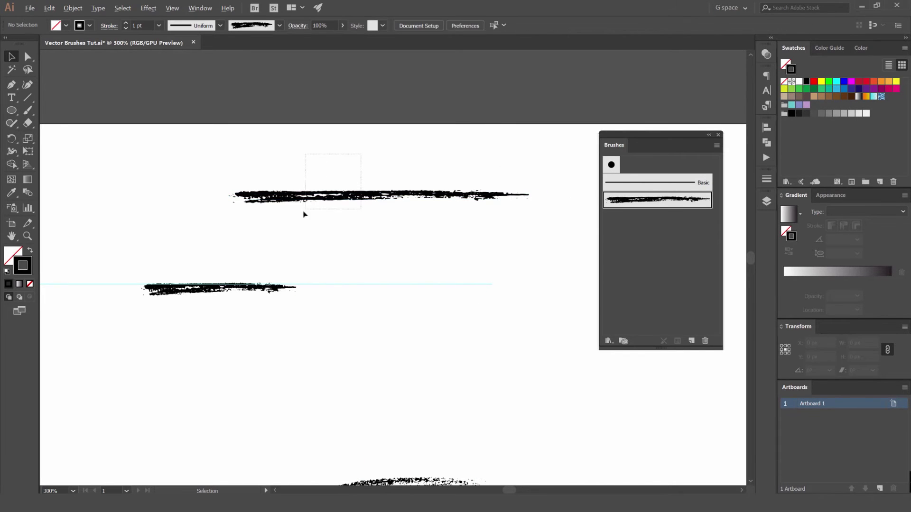
- Try the brushed line at stroke weights of 0.5 pt, 1 pt and up to 4 pt
left_click_drag(361, 155, 304, 214)
scroll(303, 213, "up", 2)
left_click(159, 25)
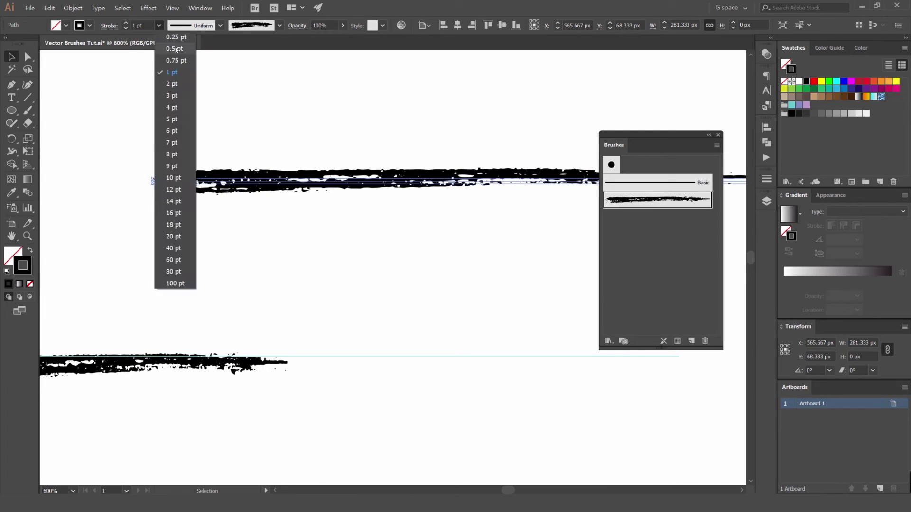
left_click(175, 48)
left_click(159, 25)
left_click(174, 71)
left_click(126, 23)
left_click(125, 23)
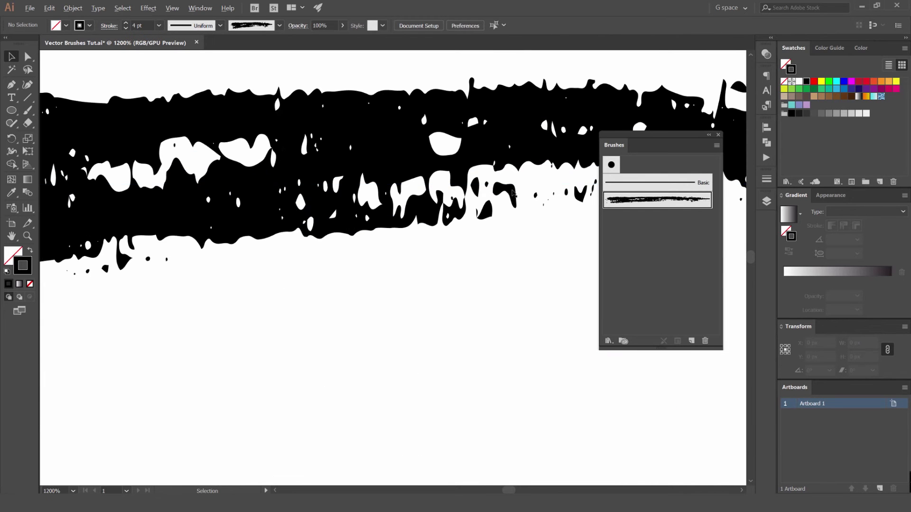
- Undo the stroke weight increases on the brushed line back to 1 pt and deselect it
scroll(418, 181, "down", 3)
key("ctrl+z")
key("ctrl+z")
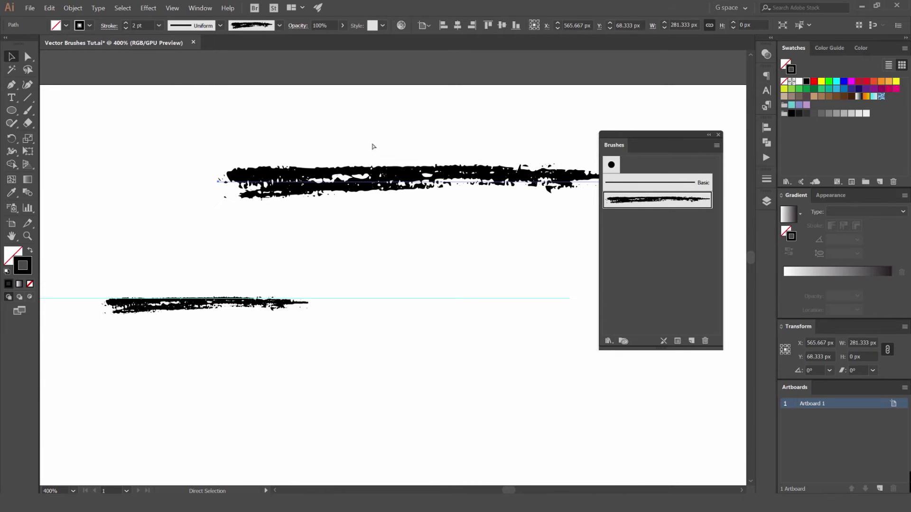
key("ctrl+z")
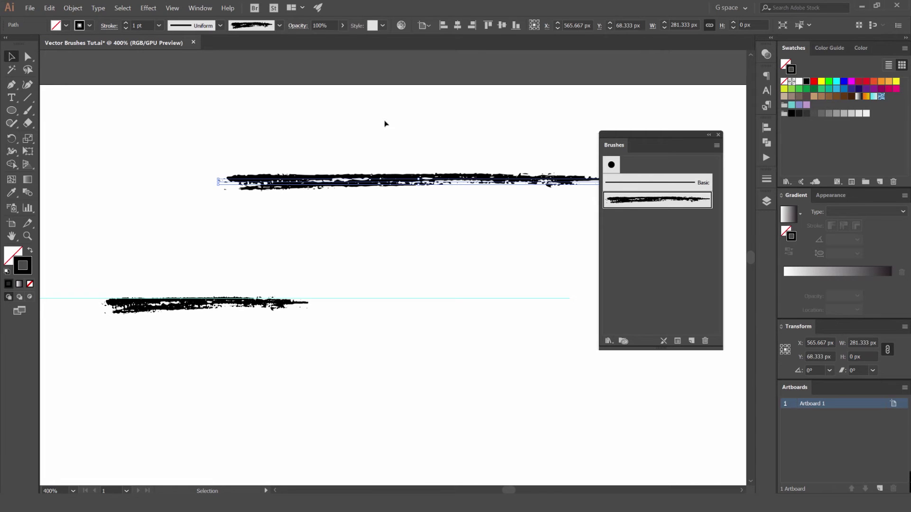
left_click(378, 120)
- Draw a test circle with the Charcoal brush outline in the blank area beside the brushed line
key("ctrl+minus")
left_click(422, 171)
scroll(377, 197, "up", 1)
left_click(367, 206)
scroll(367, 214, "down", 1)
left_click_drag(289, 214, 408, 262)
key("l")
mouse_move(302, 227)
left_mouse_down()
mouse_move(368, 263)
mouse_move(345, 259)
left_mouse_up()
key("v")
left_click(364, 141)
scroll(279, 168, "up", 2)
scroll(374, 168, "down", 2)
- Draw a test rectangle beside the circle and apply the Charcoal brush to its outline
left_click_drag(375, 168, 510, 166)
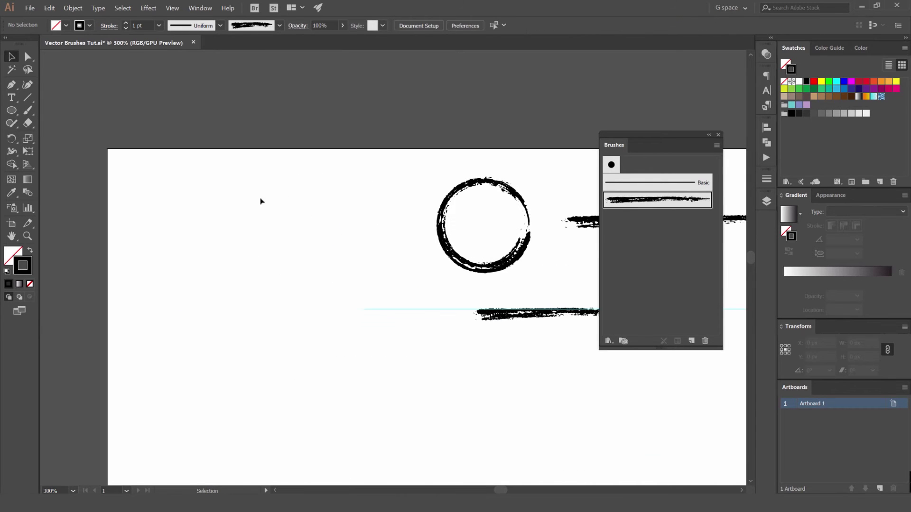
key("m")
left_click_drag(213, 189, 384, 262)
left_click(658, 199)
key("v")
left_click(448, 144)
- Delete the test circle, rectangle and brushed line
scroll(448, 145, "down", 2)
left_click_drag(462, 145, 302, 208)
key("Delete")
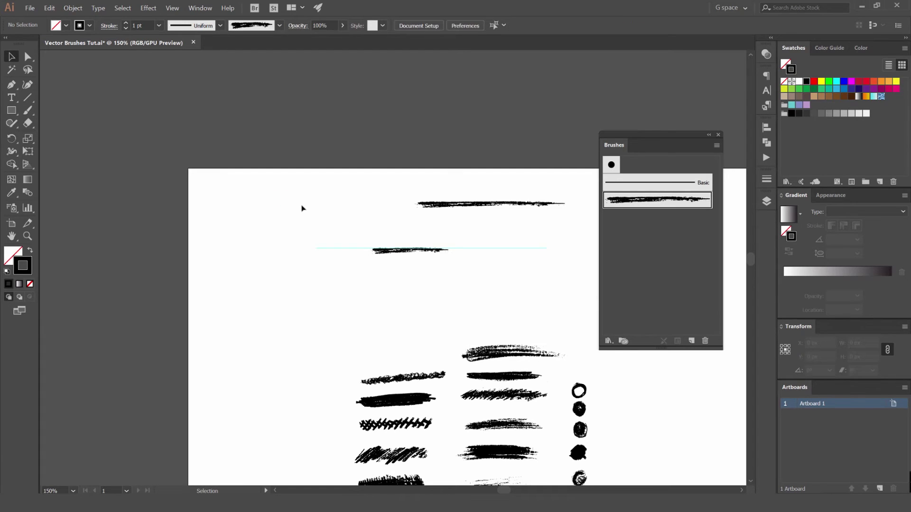
scroll(491, 187, "up", 3)
left_click(424, 235)
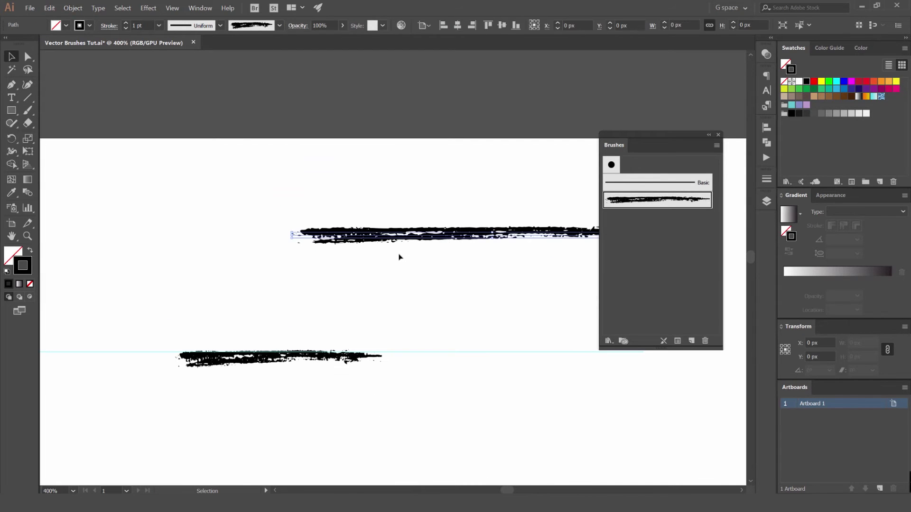
key("Delete")
- Move the open ring from the top of the dot column into the blank area above it
scroll(353, 238, "down", 1)
scroll(353, 237, "down", 1)
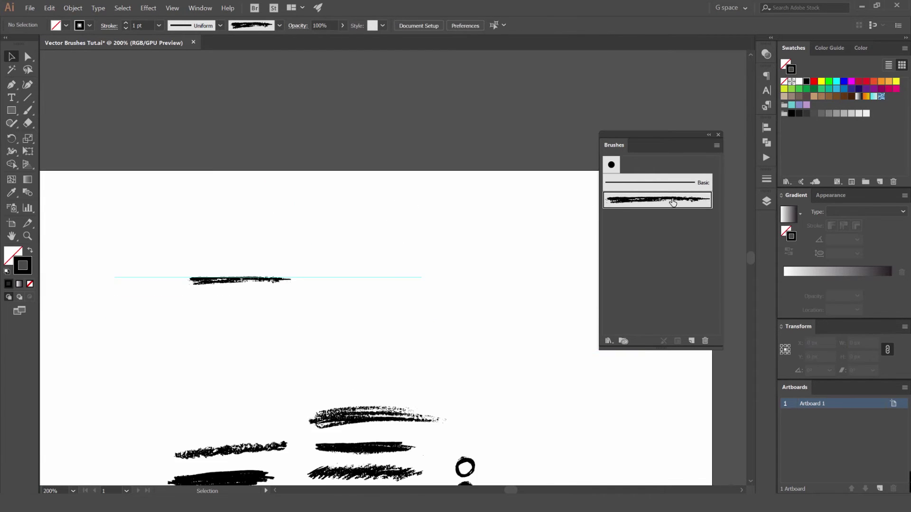
left_click_drag(445, 359, 348, 187)
left_click(370, 289)
left_click(390, 261)
- Start a new pattern brush from the open ring artwork
mouse_move(377, 288)
left_mouse_down()
mouse_move(460, 183)
mouse_move(417, 250)
mouse_move(666, 219)
left_mouse_up()
key("ctrl+plus")
left_click(446, 214)
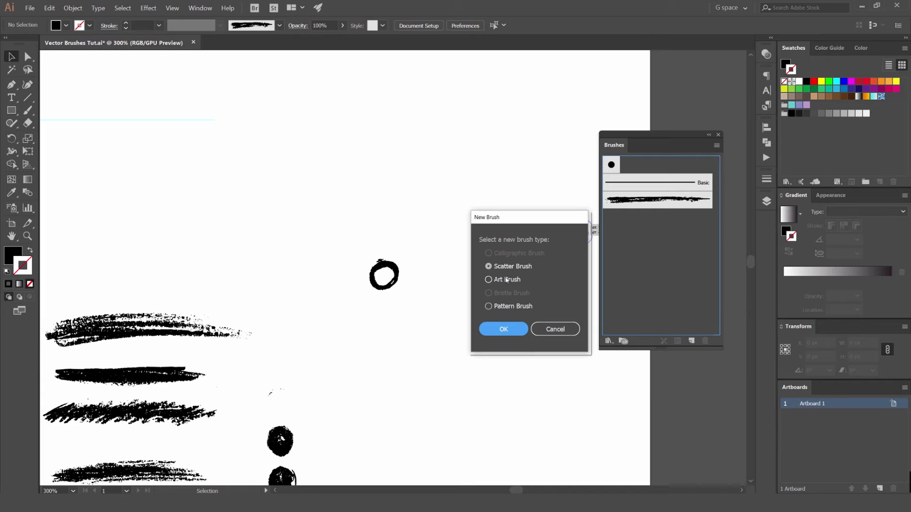
left_click(501, 307)
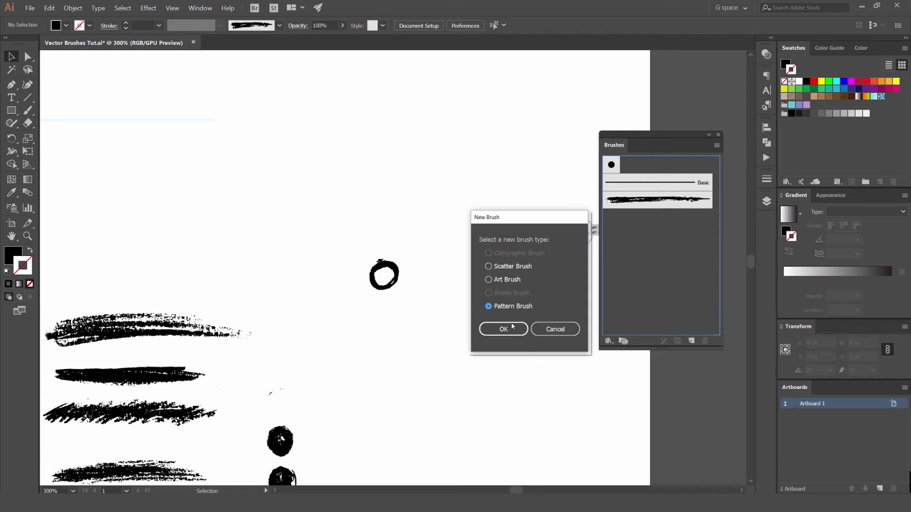
left_click(503, 329)
left_click_drag(599, 92, 539, 91)
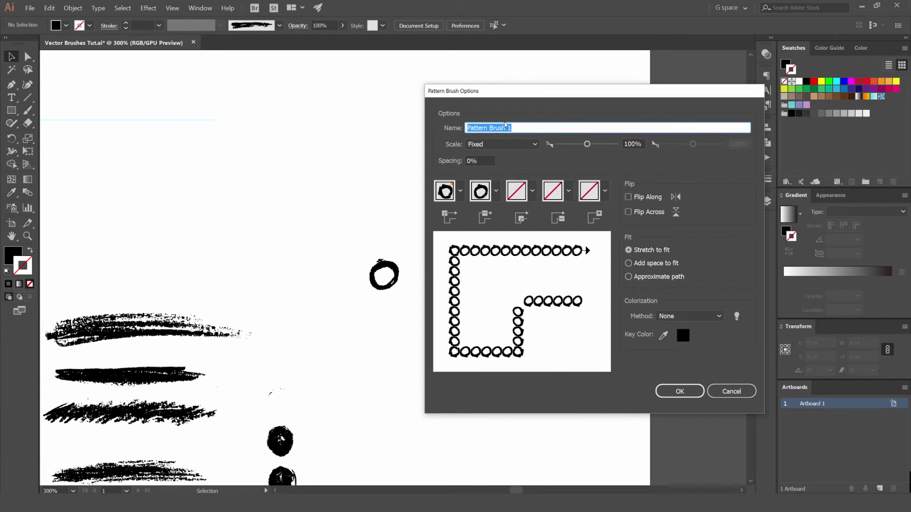
- Keep the pattern brush's scale Fixed and set its tile spacing to 90%
left_click(531, 145)
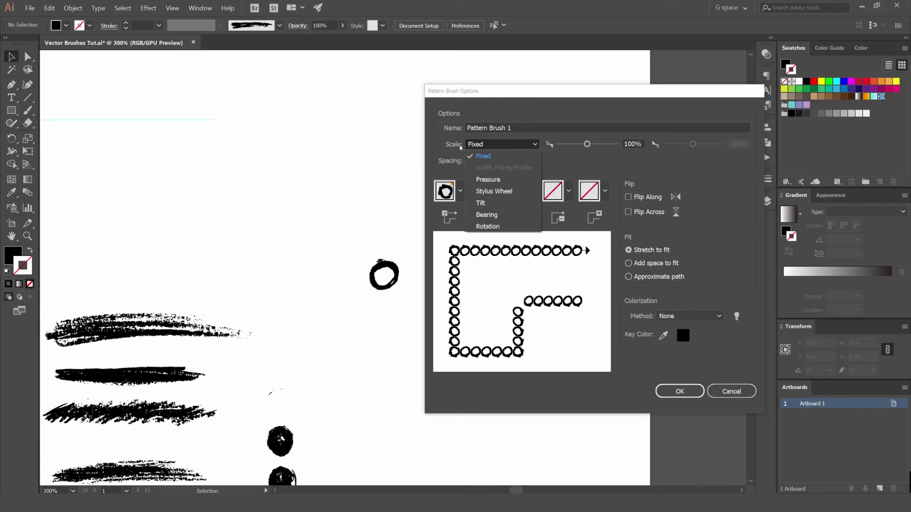
left_click(491, 156)
left_click(483, 161)
type("110")
key("shift+Down")
key("shift+Down")
key("shift+Down")
key("shift+Down")
key("shift+Down")
key("shift+Up")
key("shift+Up")
key("shift+Up")
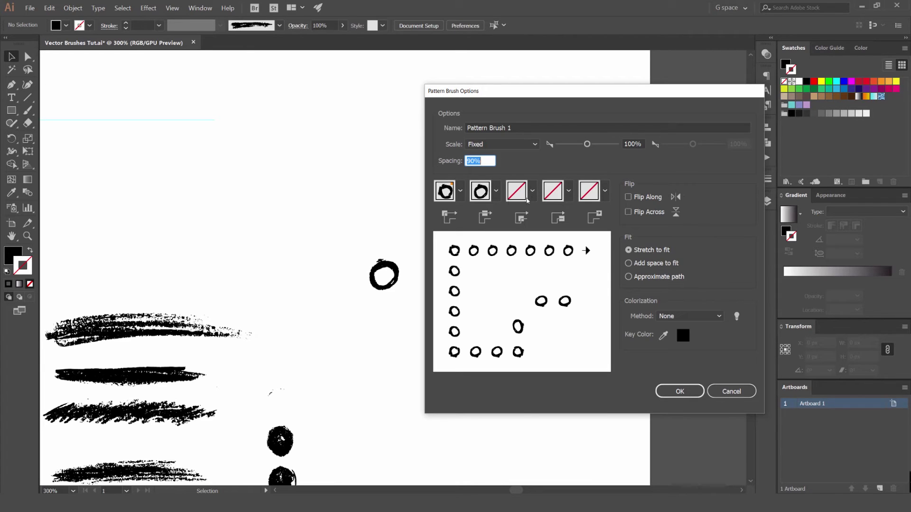
- Try the Auto-Between outer corner tile and return it to Auto-Sliced
left_click(459, 192)
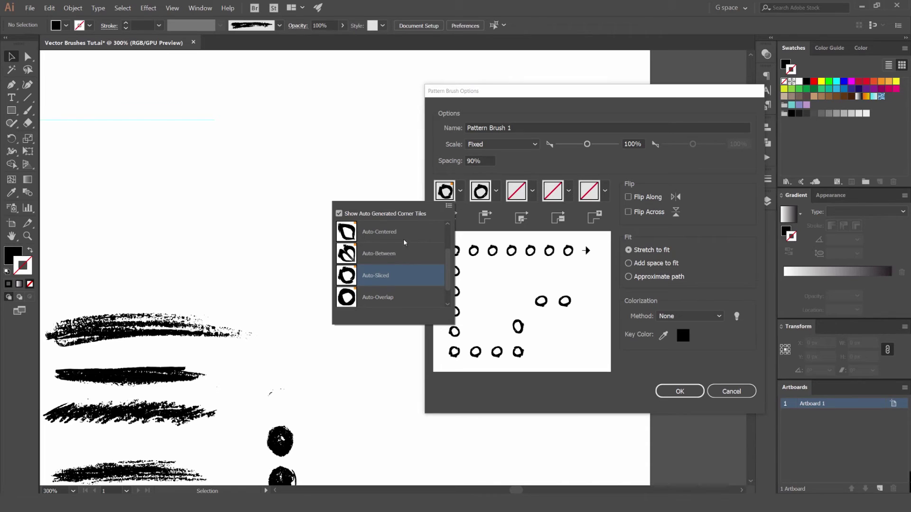
left_click(392, 253)
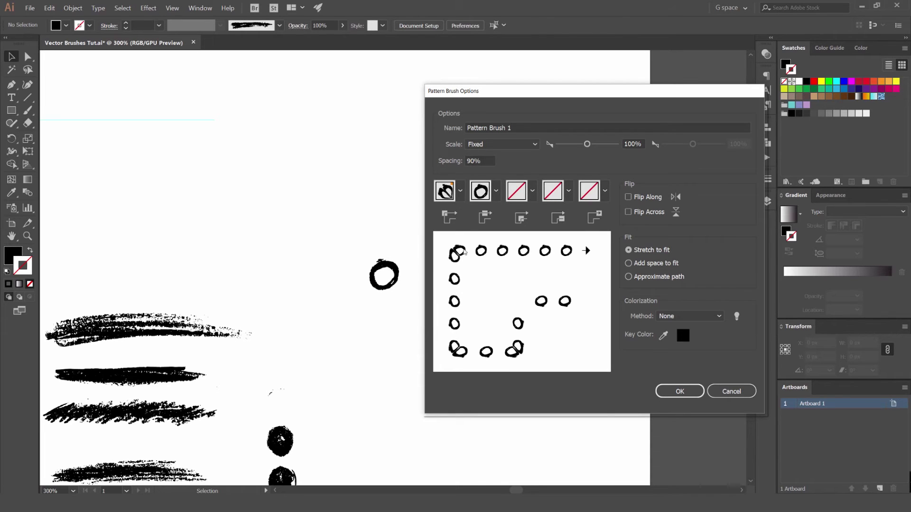
left_click(460, 191)
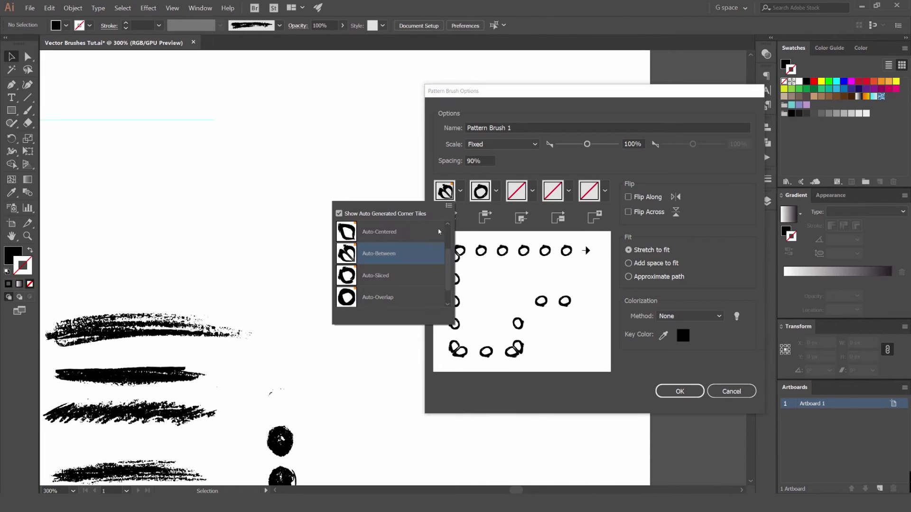
left_click(379, 278)
- Try the side tile without artwork and restore it to Original
left_click(496, 192)
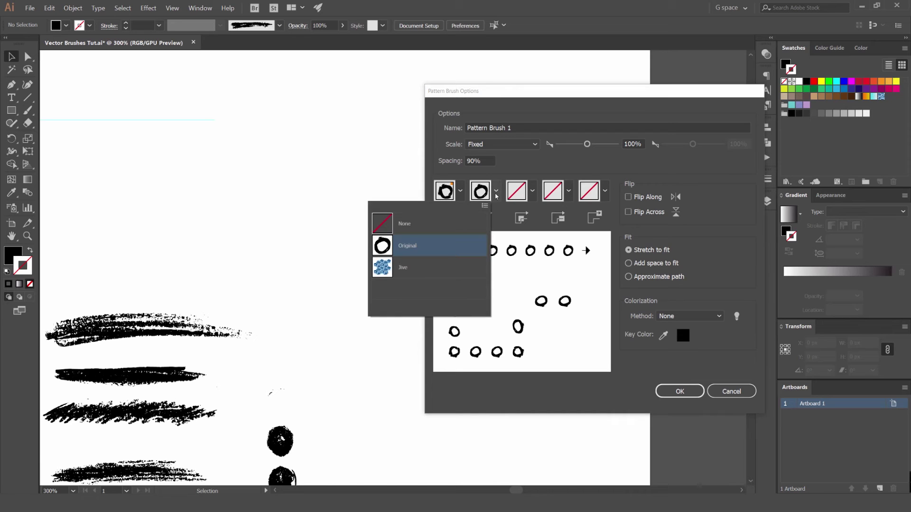
key("Up")
key("Return")
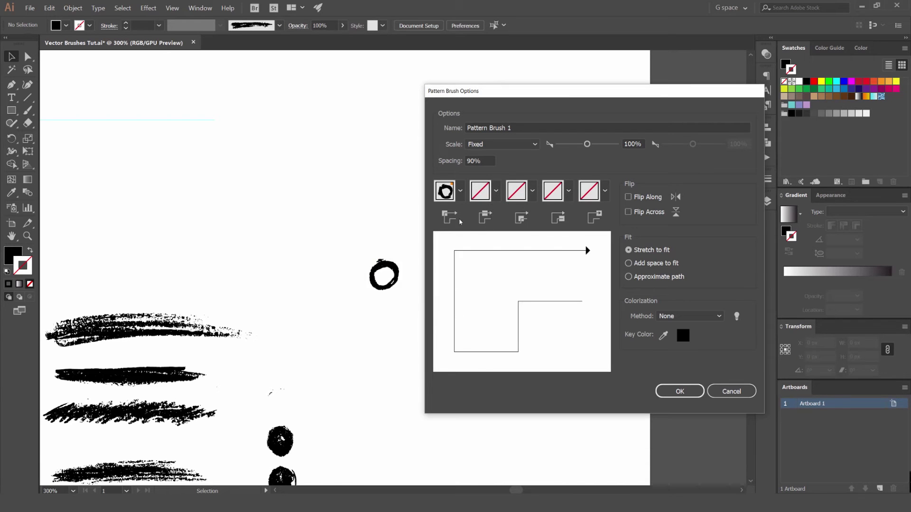
left_click(492, 195)
left_click(429, 267)
left_click(495, 193)
left_click(445, 246)
- Set the pattern brush's inner corner tile to Auto-Sliced after trying Auto-Centered
left_click(532, 192)
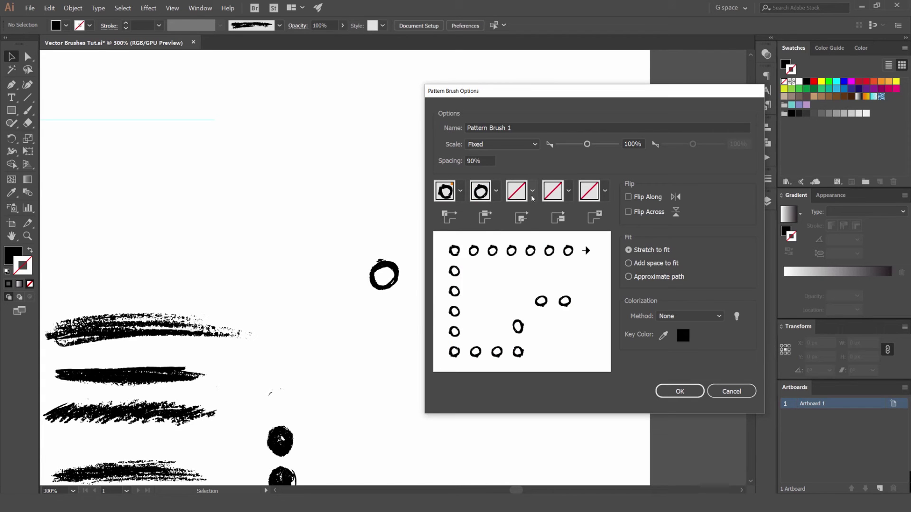
left_click(475, 274)
left_click(532, 191)
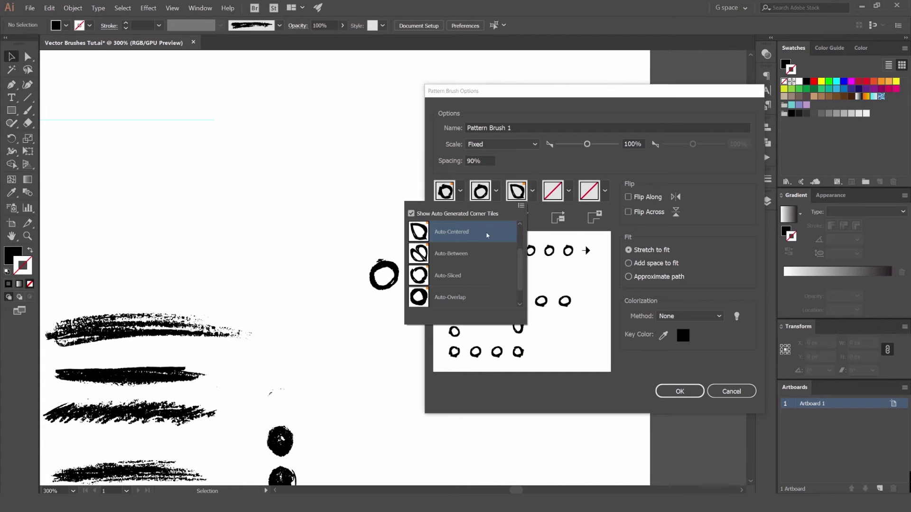
left_click(444, 276)
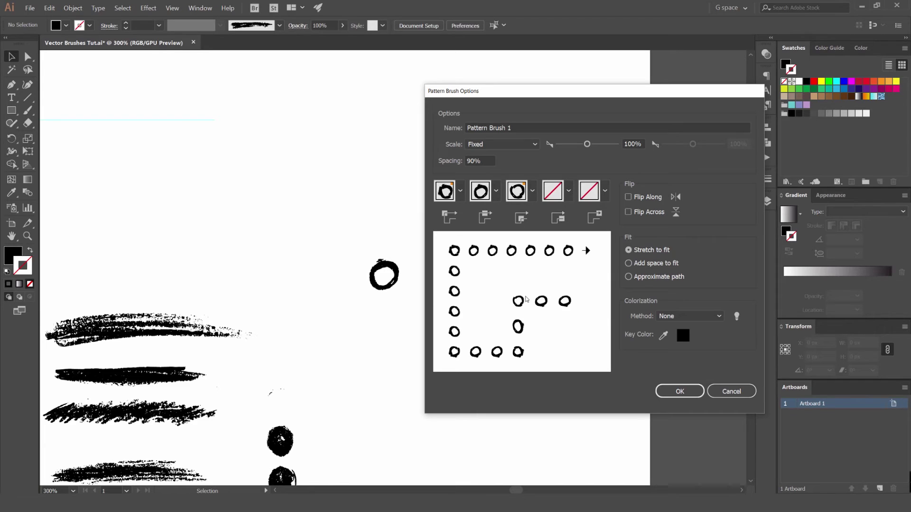
- Keep the fit at Stretch to fit, set the colorization method to Hue Shift and create the pattern brush
left_click(652, 264)
left_click(654, 251)
left_click(688, 316)
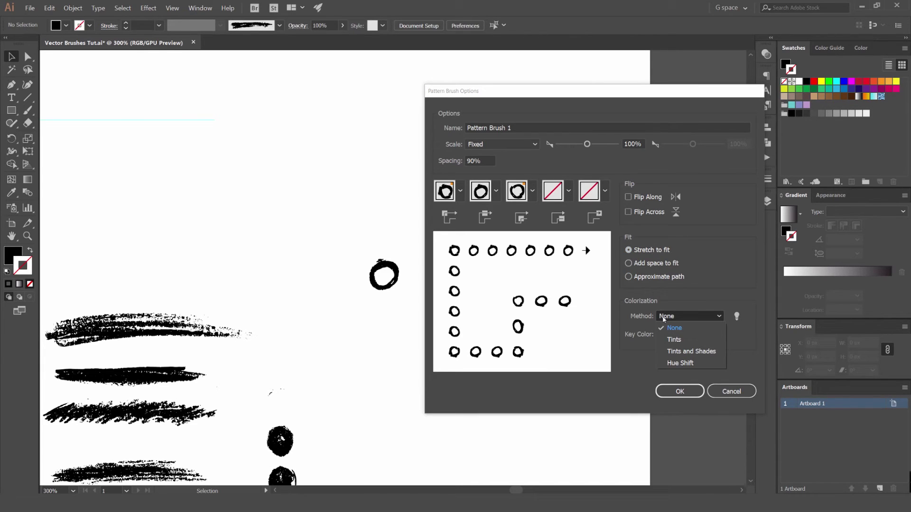
left_click(680, 363)
left_click(679, 391)
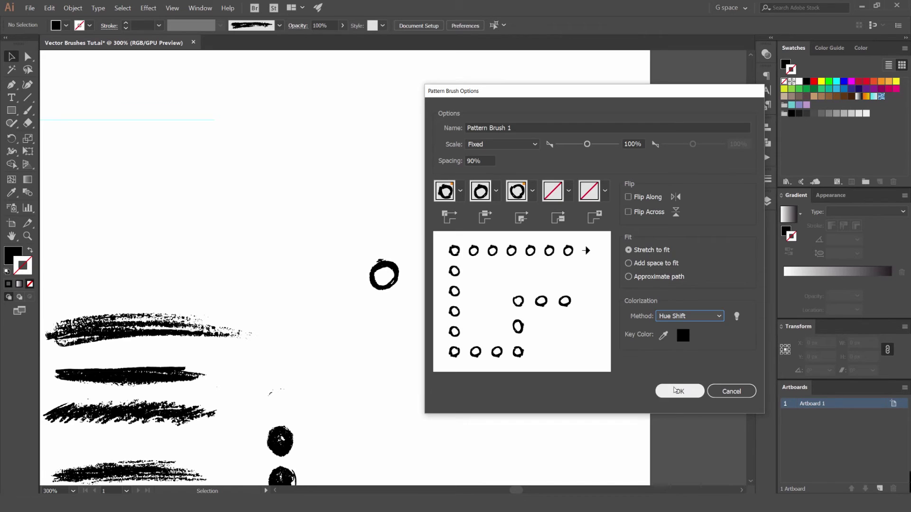
- Draw a test circle about 225 px in diameter above the ring and apply the ring pattern brush to it
left_click(396, 266)
scroll(463, 182, "down", 2)
left_click_drag(455, 168, 437, 225)
key("ctrl+shift+a")
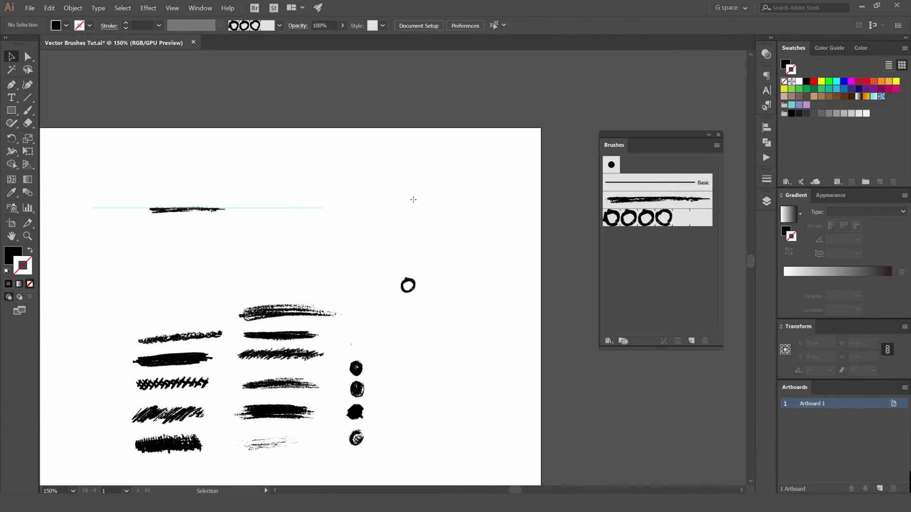
key("l")
left_click_drag(434, 179, 494, 239)
left_click(642, 218)
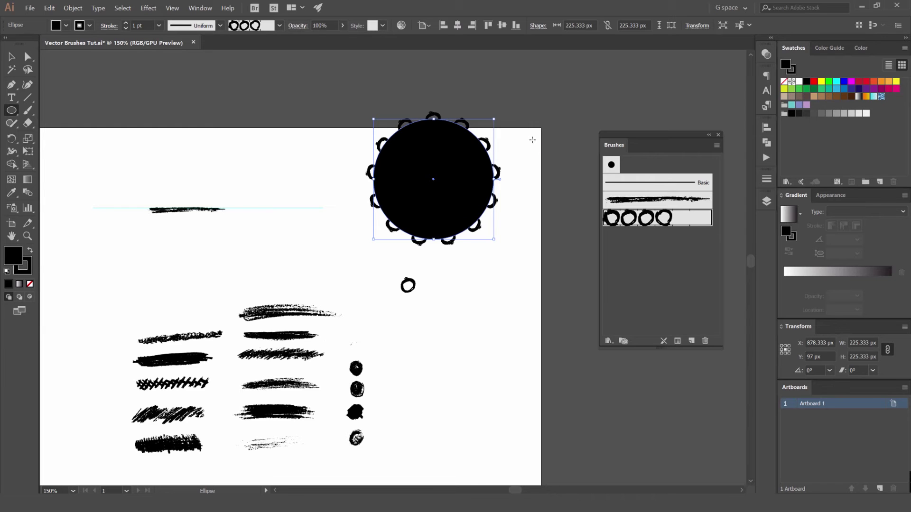
- Remove the test circle's fill and scale it down to about 131 px in diameter
key("/")
key("v")
left_click_drag(484, 144, 475, 175)
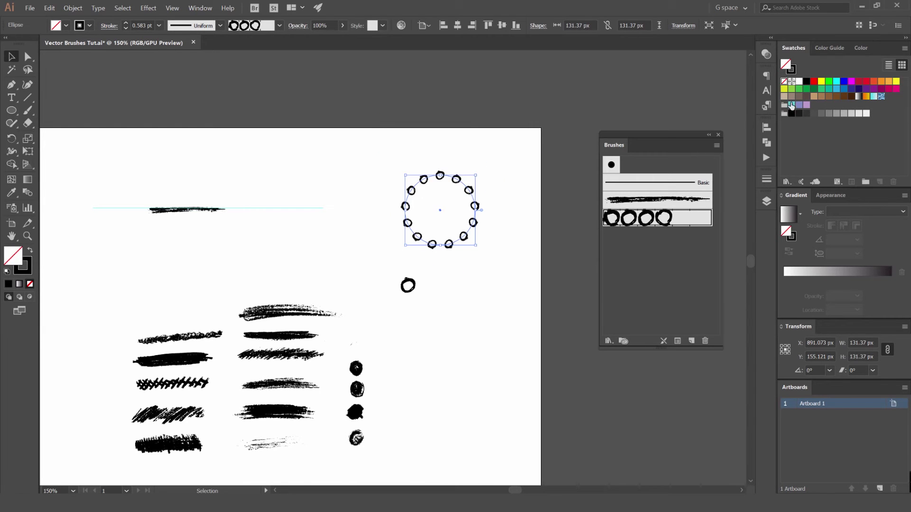
- Try different swatches on the test circle's stroke, ending with dark red
key("x")
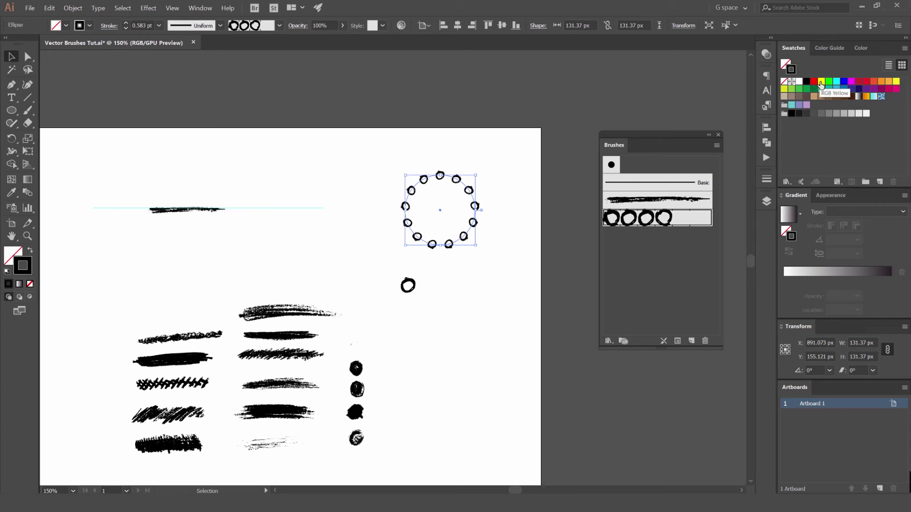
left_click(829, 89)
key("ctrl+equal")
key("ctrl+equal")
left_click(844, 82)
left_click(859, 81)
left_click(401, 155)
scroll(405, 151, "up", 3)
left_click(347, 231)
left_click(377, 218)
- Draw a winding test path about 192 px wide and 237 px high beside the circle with the Pen tool
scroll(377, 218, "down", 2)
left_click_drag(416, 182, 312, 188)
key("p")
left_click(266, 147)
left_click(376, 130)
left_click_drag(429, 168, 398, 271)
left_click_drag(432, 319, 488, 332)
left_click_drag(527, 339, 535, 365)
left_click_drag(507, 406, 456, 437)
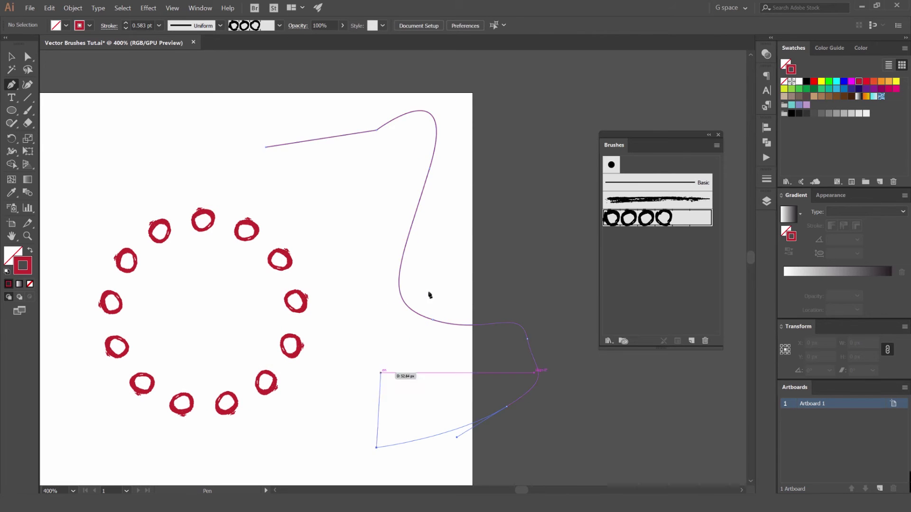
- Apply the ring pattern brush to the winding test path
key("v")
left_click(695, 218)
left_click(532, 171)
scroll(531, 171, "down", 3)
scroll(496, 183, "up", 2)
left_click_drag(521, 161, 340, 275)
left_click(559, 108)
left_click(493, 125)
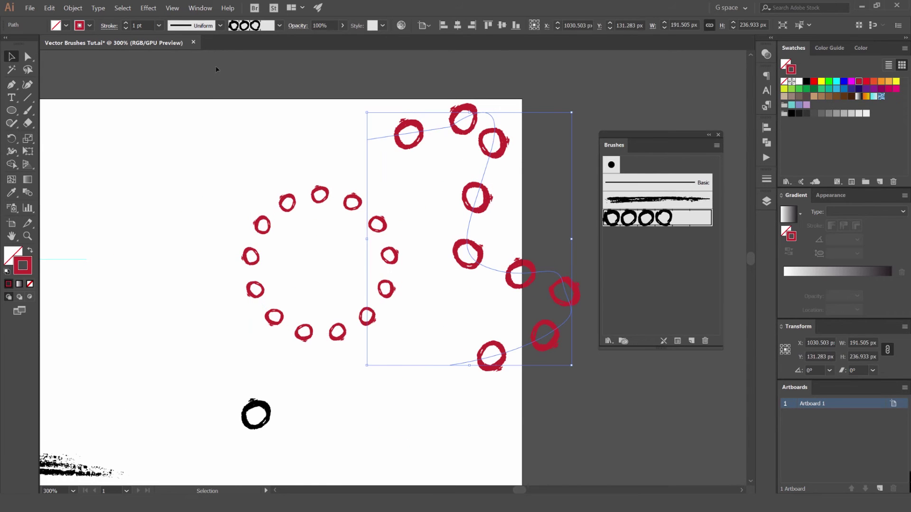
- Vary the stroke weight of the winding test path, ending at 0.75 pt
left_click(128, 23)
left_click(127, 22)
left_click(127, 23)
left_click(127, 27)
left_click(127, 28)
left_click(127, 27)
left_click(127, 28)
- Delete the test circle and the winding test path
scroll(457, 181, "down", 2)
key("Delete")
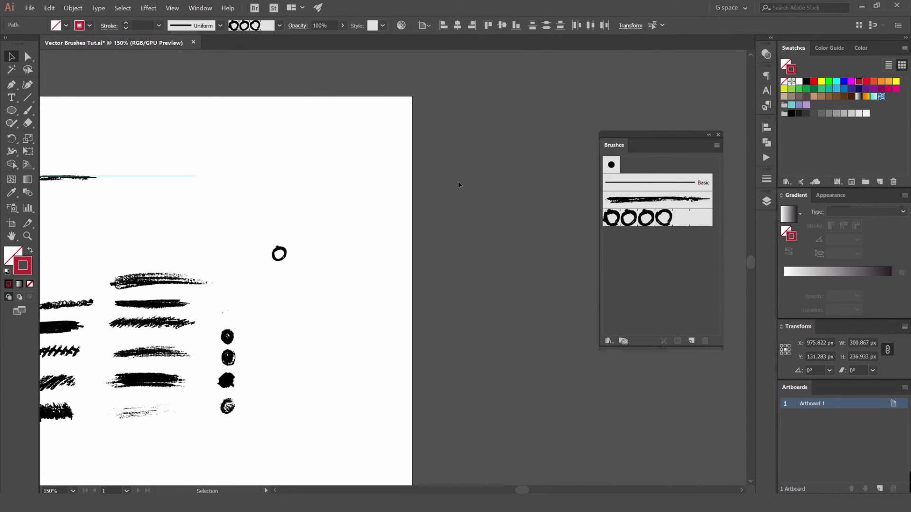
scroll(402, 228, "left", 4)
- Move the open ring down, closer to the top of the dot column
left_click_drag(379, 211, 465, 155)
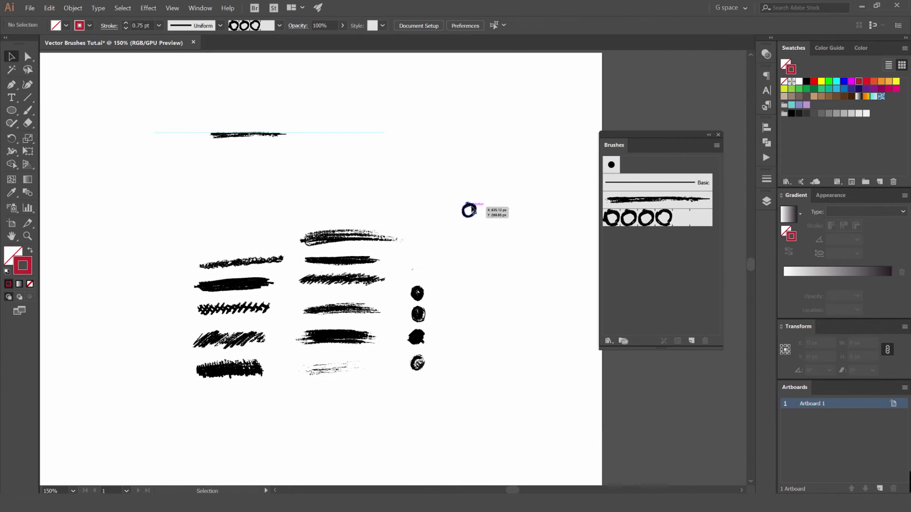
left_click_drag(474, 207, 468, 258)
left_click(477, 189)
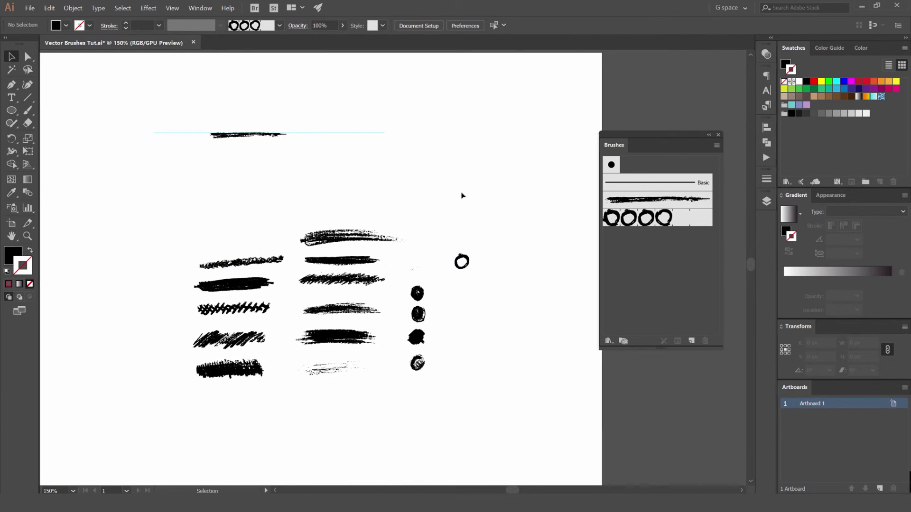
- Start a new scatter brush from the solid black blot in the dot column
scroll(443, 309, "up", 3)
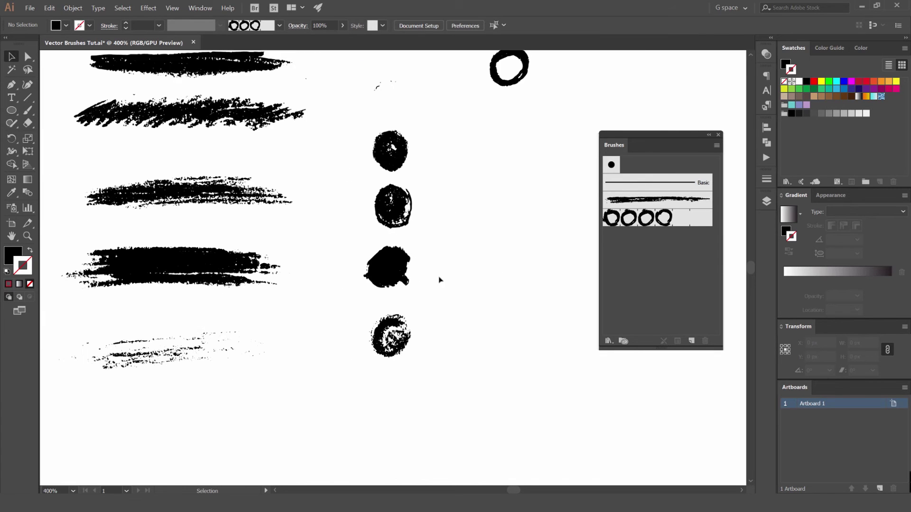
scroll(437, 279, "down", 1)
left_click_drag(357, 233, 653, 272)
left_click(511, 332)
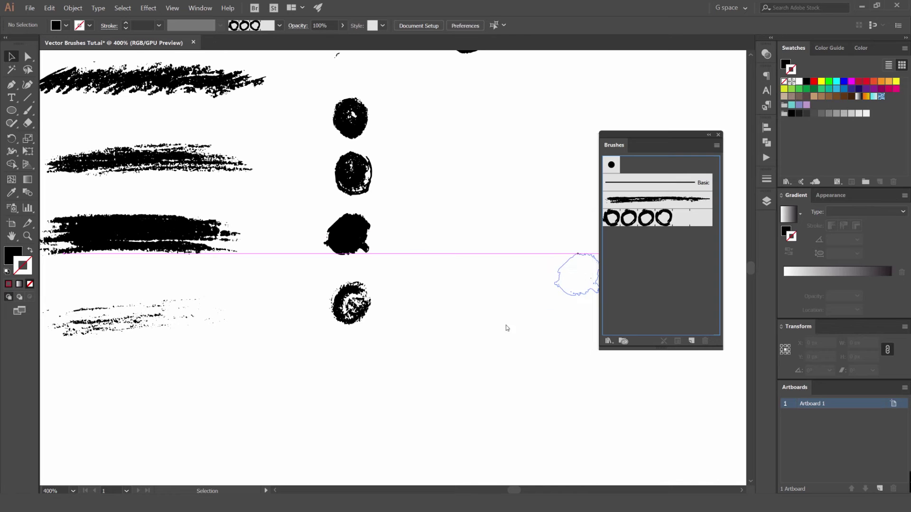
mouse_move(668, 105)
left_mouse_down()
mouse_move(437, 116)
mouse_move(244, 101)
mouse_move(286, 100)
left_mouse_up()
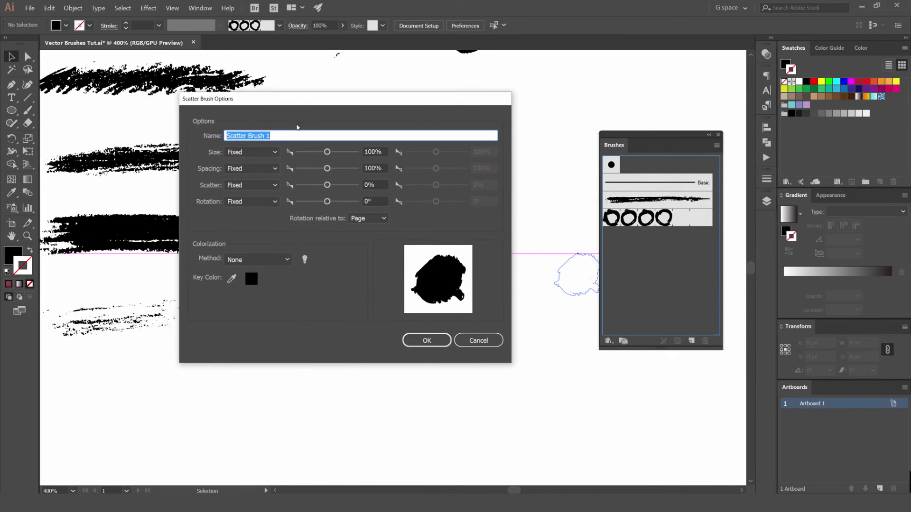
- Set the scatter brush's size, spacing, scatter and rotation to Random
key("Tab")
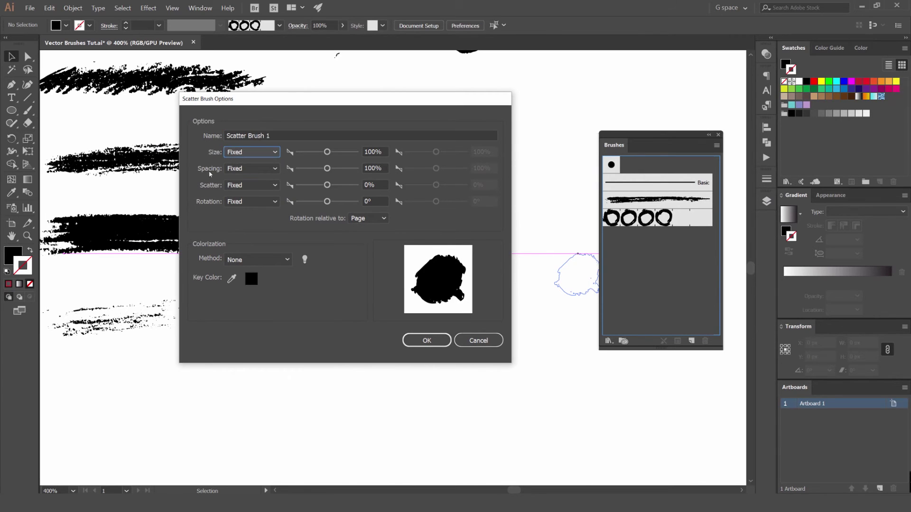
key("Tab")
left_click(275, 153)
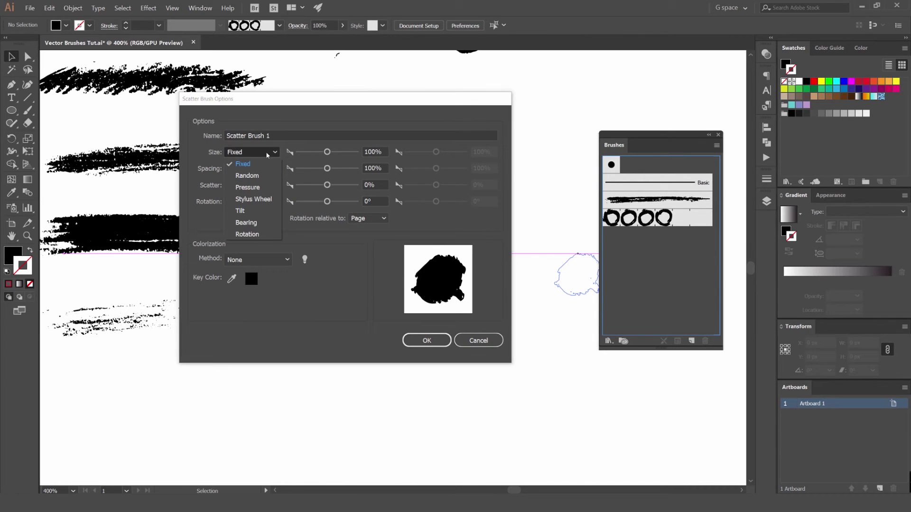
left_click(247, 175)
left_click(251, 168)
left_click(246, 188)
left_click(246, 186)
left_click(245, 210)
left_click(249, 202)
left_click(252, 225)
- Set the random ranges to size 68–90%, spacing 417–422%, scatter -309% for both limits, and rotation 44° and -82°
left_click_drag(328, 152, 351, 168)
left_click_drag(437, 152, 446, 168)
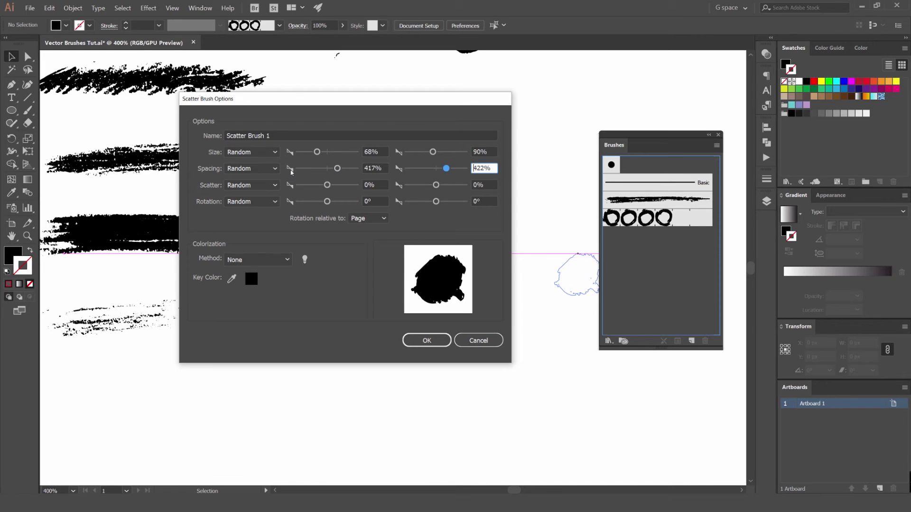
left_click_drag(439, 185, 429, 186)
left_click_drag(327, 185, 334, 201)
left_click_drag(435, 202, 423, 201)
- Make the rotation relative to Path, set the colorization method to Hue Shift and create the scatter brush
left_click(371, 219)
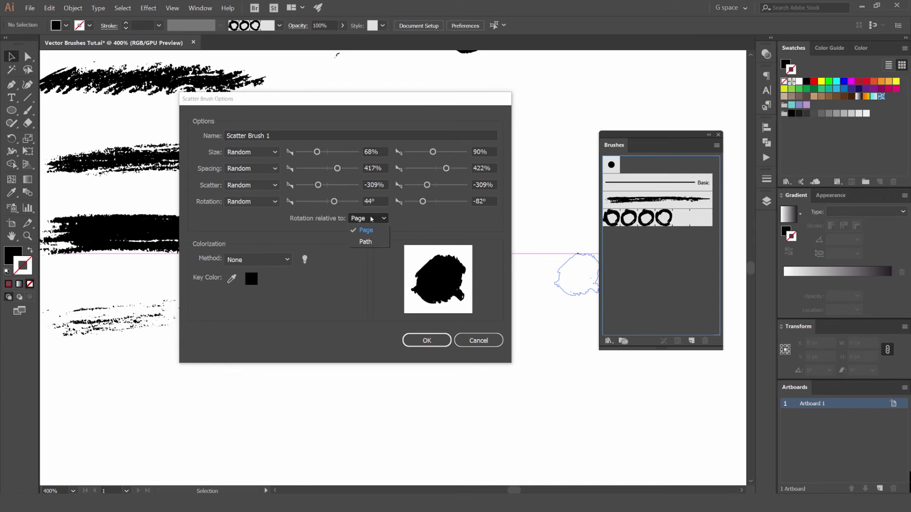
left_click(365, 241)
left_click(242, 260)
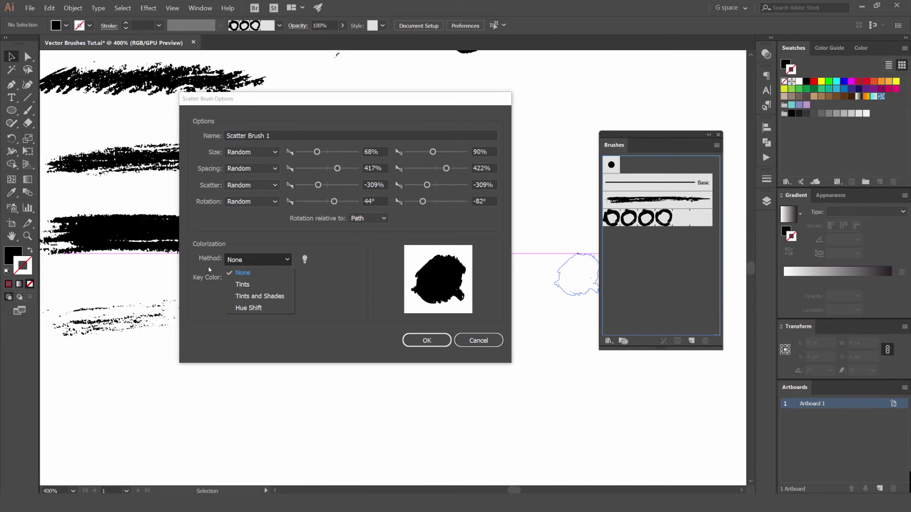
left_click(252, 308)
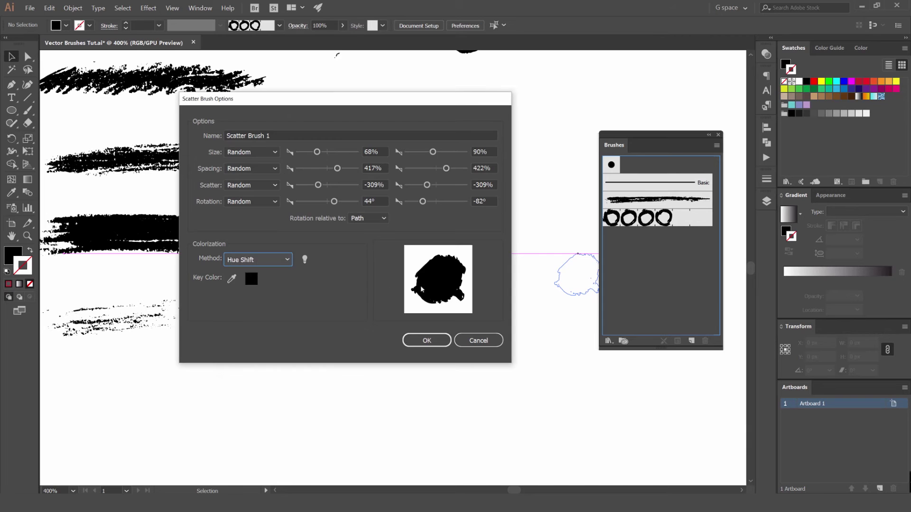
left_click(426, 340)
- Try to draw a test circle in the blank area above the ring and undo it
left_click(498, 351)
scroll(498, 352, "down", 2)
left_click_drag(571, 309, 421, 305)
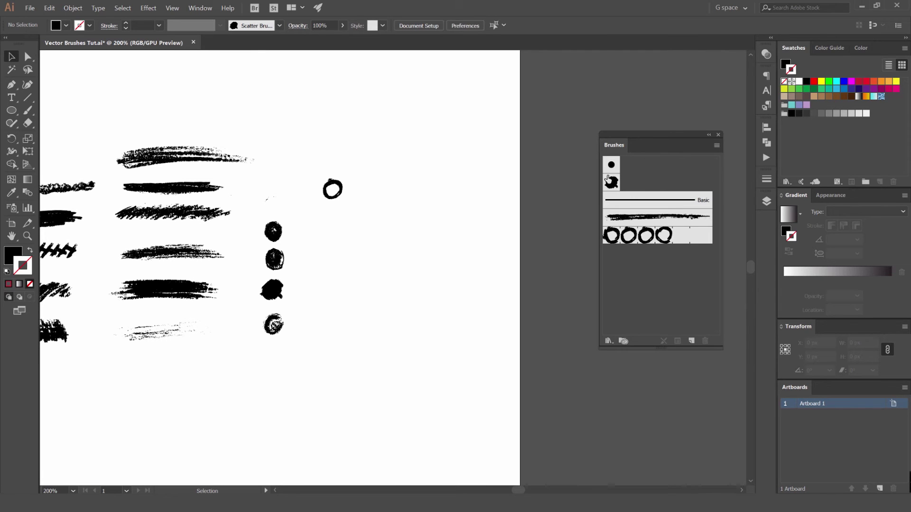
scroll(429, 244, "left", 2)
key("l")
scroll(440, 180, "up", 2)
left_click_drag(439, 157, 488, 199)
key("ctrl+z")
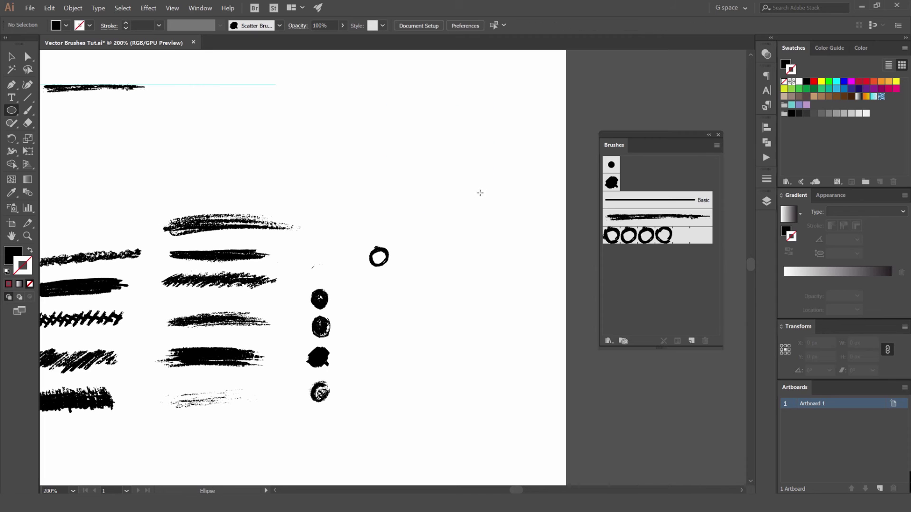
- Draw a diagonal line about 244 px wide and 62 px high above the ring and apply the scatter brush
key("p")
left_click(504, 118)
left_click(330, 161)
key("v")
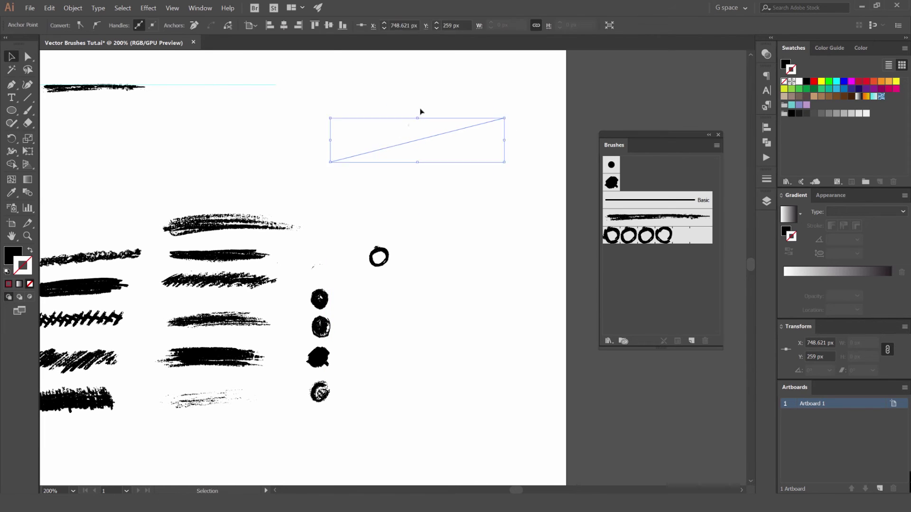
left_click(612, 183)
- Move the scatter-brushed line up and to the right, closer to the artboard's corner
scroll(514, 115, "down", 2)
left_click_drag(529, 104, 469, 194)
left_click(468, 192)
scroll(452, 177, "up", 2)
left_click(430, 170)
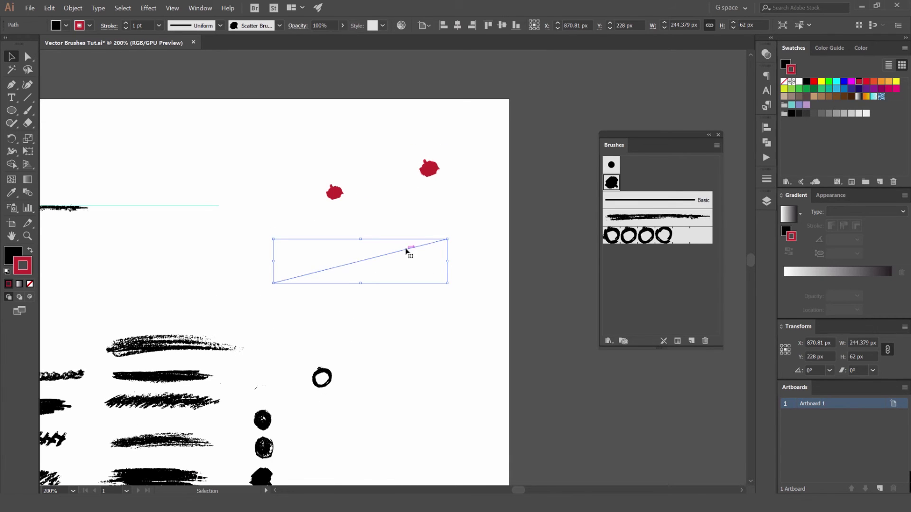
left_click_drag(407, 251, 454, 178)
scroll(466, 145, "down", 1)
left_click_drag(466, 145, 441, 254)
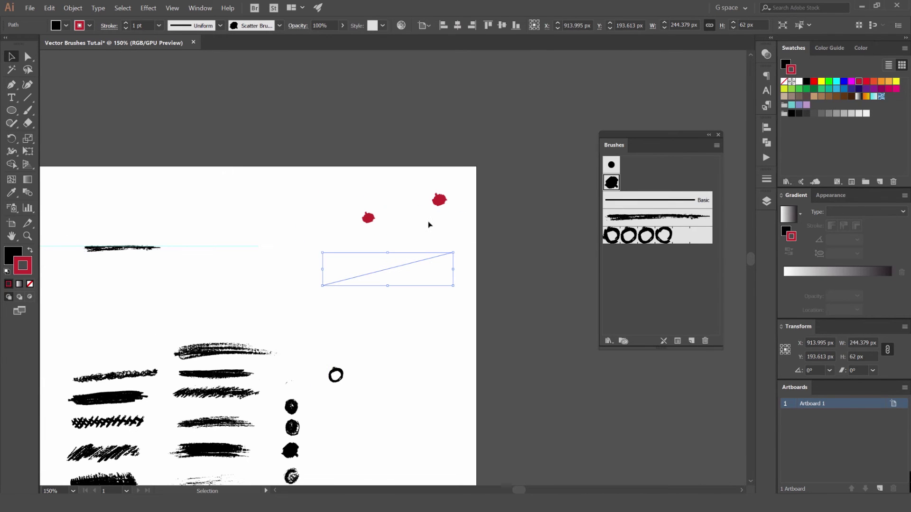
- Adjust the scatter brush's random limits to size 43% and 51%, spacing 339% and 81%, scatter 247% and -68%, rotation 44° and 27°
double_click(612, 184)
left_click_drag(424, 102, 765, 102)
mouse_move(660, 151)
left_mouse_down()
mouse_move(659, 168)
mouse_move(670, 151)
left_mouse_up()
left_click_drag(662, 185, 678, 168)
left_click_drag(777, 151, 784, 201)
left_click(679, 168)
left_click_drag(670, 152, 653, 151)
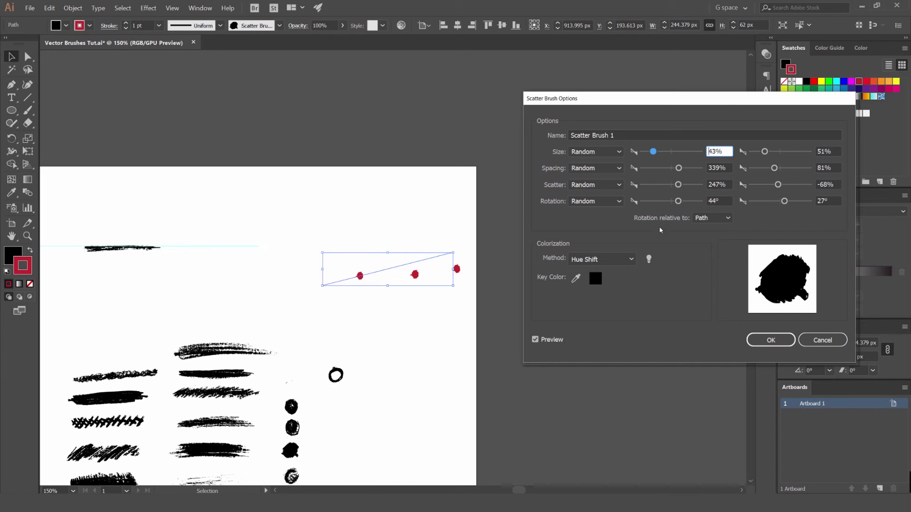
- Change the random limits to size 297% and 100%, spacing 512% and 51%, scatter -395% and 500%, rotation 8° and -20°
left_click_drag(654, 153, 673, 202)
left_click_drag(784, 202, 780, 152)
left_click_drag(786, 185, 761, 172)
left_click_drag(671, 168, 660, 185)
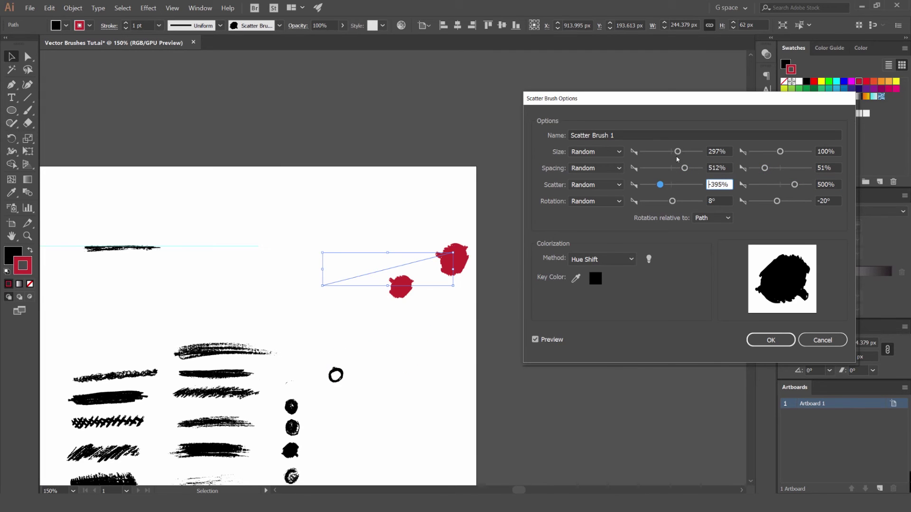
- Set the size limits to 77% and 76%, the first spacing limit to 88% and the first rotation limit to 50°, and save the scatter brush
left_click_drag(678, 152, 664, 152)
left_click_drag(675, 204, 683, 206)
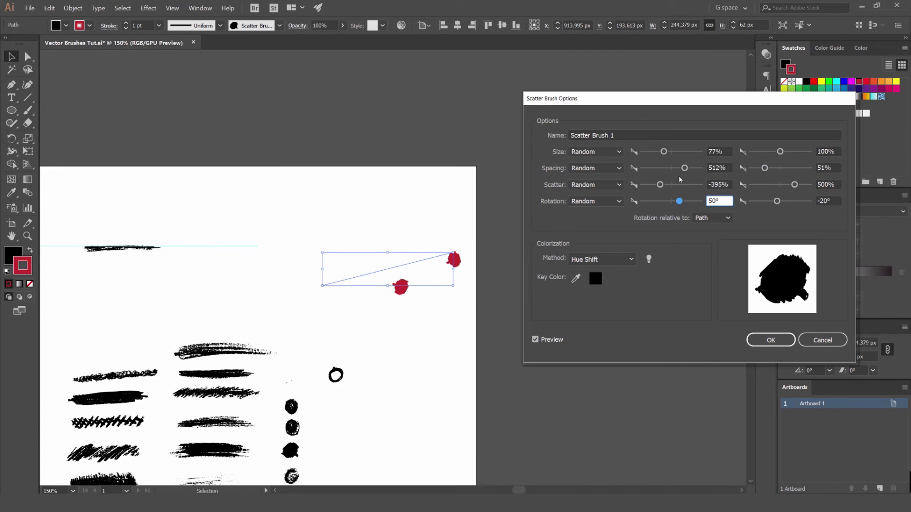
left_click_drag(685, 169, 668, 168)
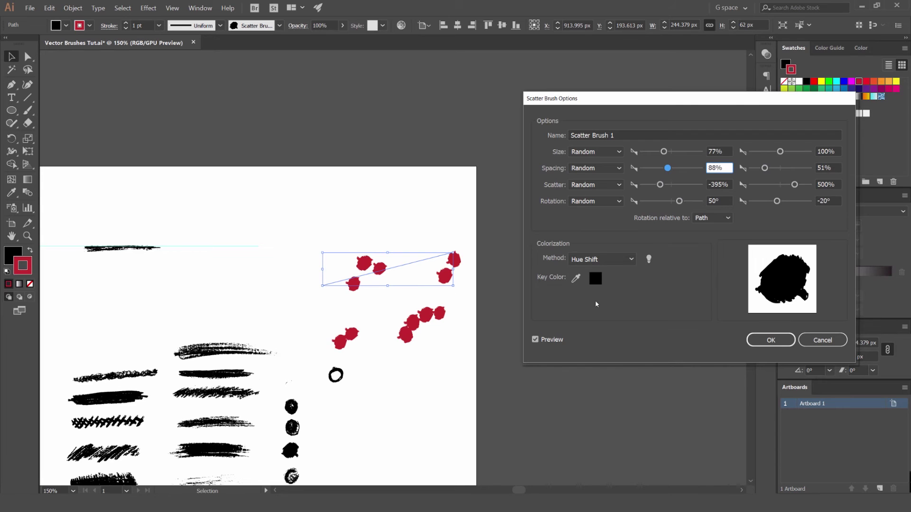
left_click_drag(780, 151, 774, 152)
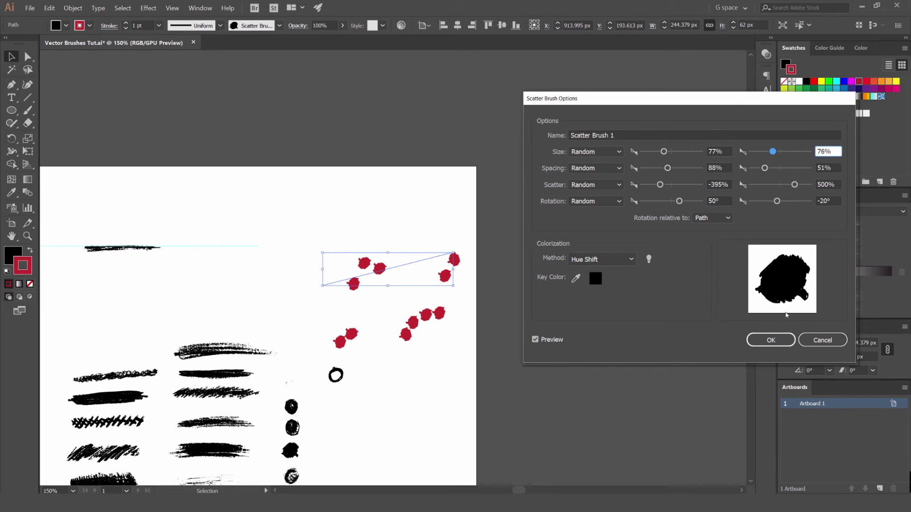
left_click(771, 340)
- Draw an open five-point path about 534 by 705 px across the artboard's right edge and apply the scatter brush
left_click(484, 266)
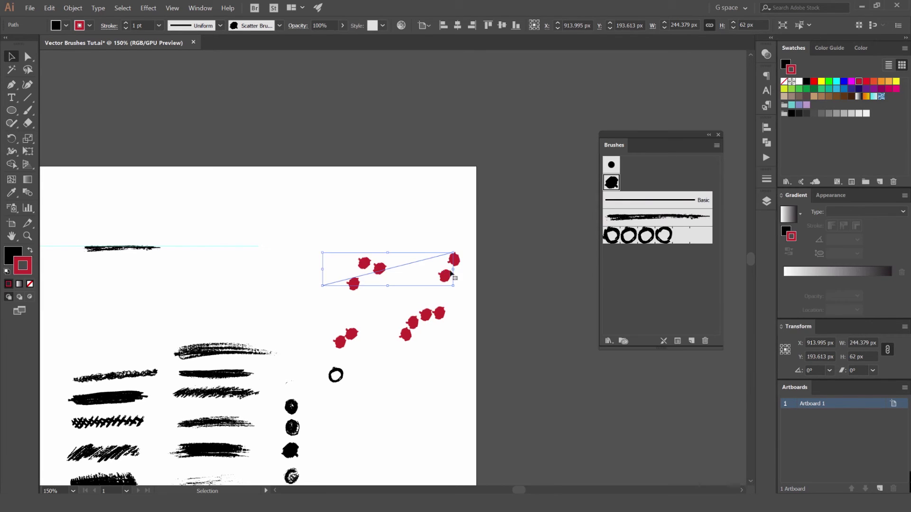
left_click(487, 238)
key("ctrl+minus")
key("p")
left_click(490, 174)
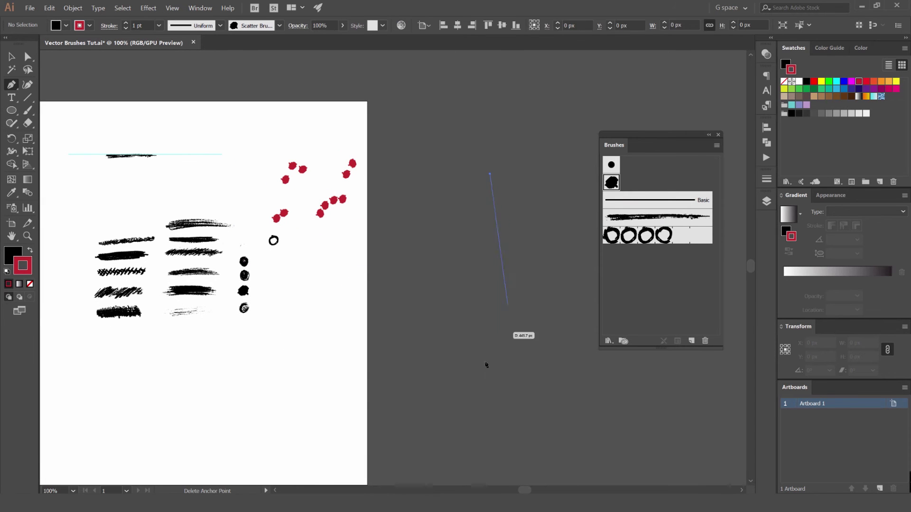
left_click(490, 352)
left_click(314, 424)
left_click(301, 356)
left_click(396, 273)
key("v")
left_click(615, 184)
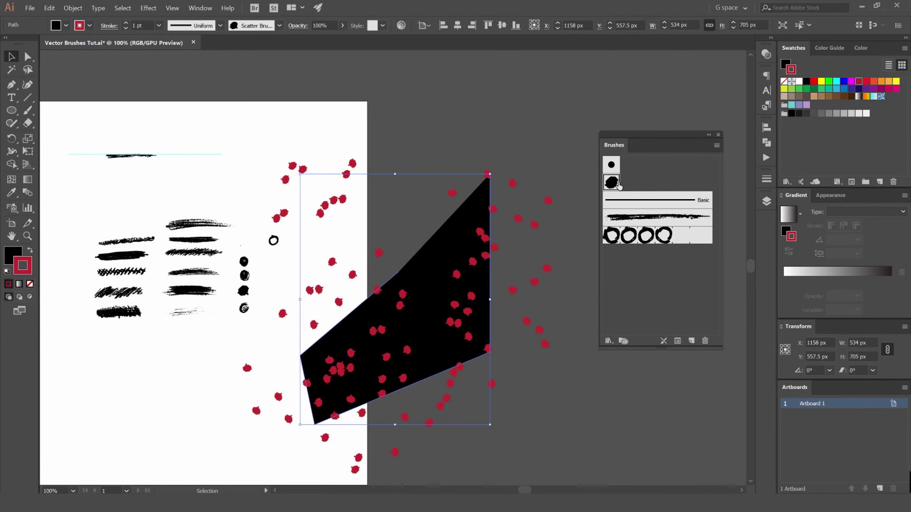
- Remove the black fill from the scatter-brushed five-point path
left_click(530, 201)
scroll(529, 201, "down", 2)
scroll(530, 200, "down", 2)
left_click(520, 212)
scroll(522, 213, "up", 2)
left_click(785, 64)
left_click(784, 81)
- Delete both scatter-brushed test paths
mouse_move(565, 121)
left_mouse_down()
mouse_move(488, 248)
mouse_move(430, 299)
left_mouse_up()
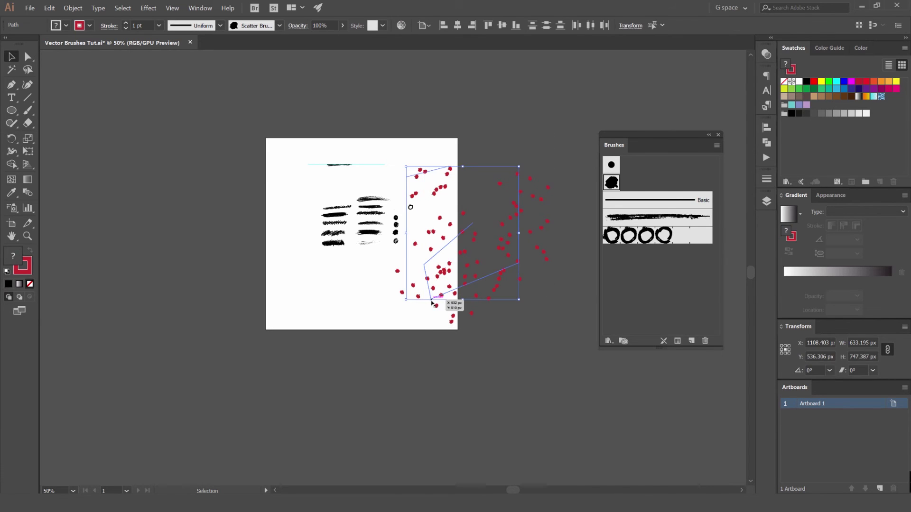
key("Delete")
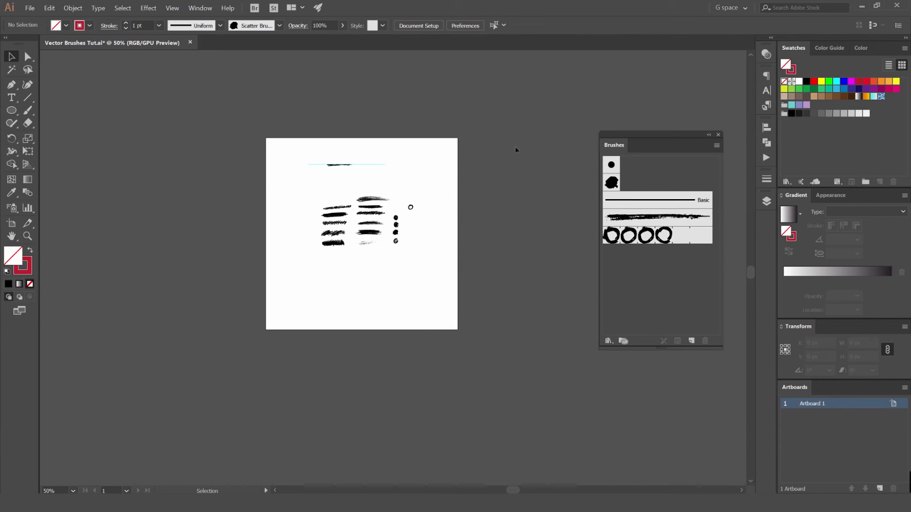
left_click_drag(407, 200, 405, 226)
scroll(370, 236, "up", 2)
scroll(522, 180, "right", 3)
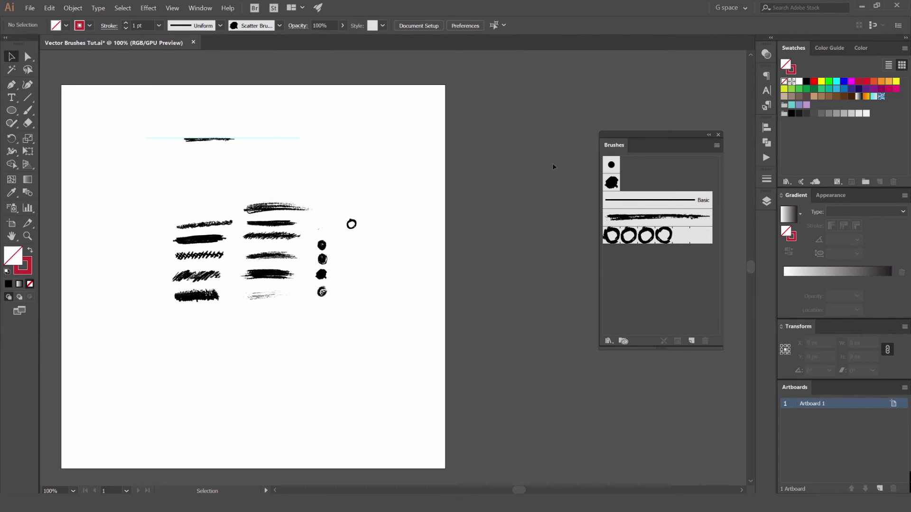
- Start a new calligraphic brush
left_click(716, 147)
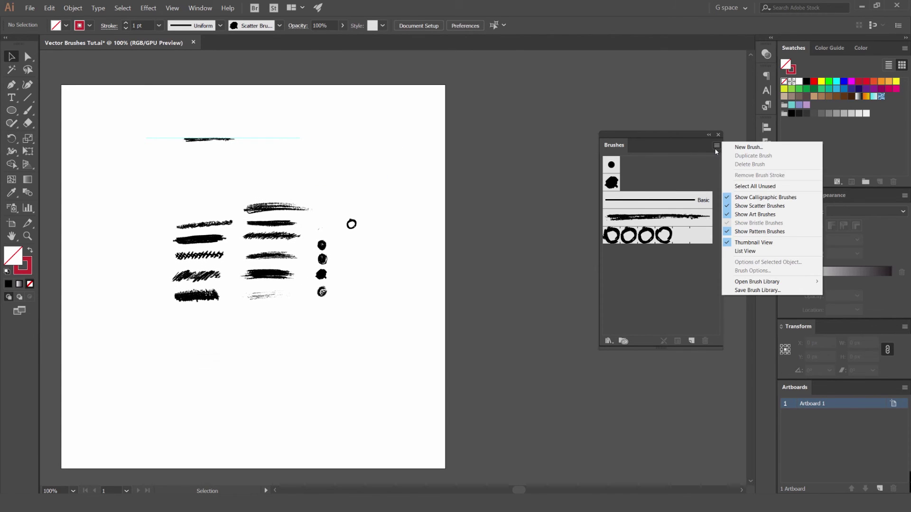
left_click(540, 168)
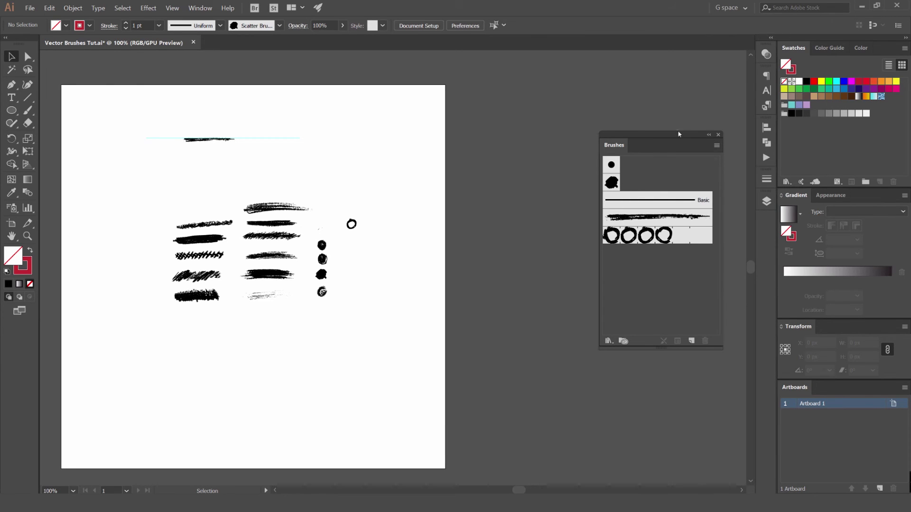
left_click_drag(678, 133, 633, 133)
left_click(671, 145)
left_click(705, 151)
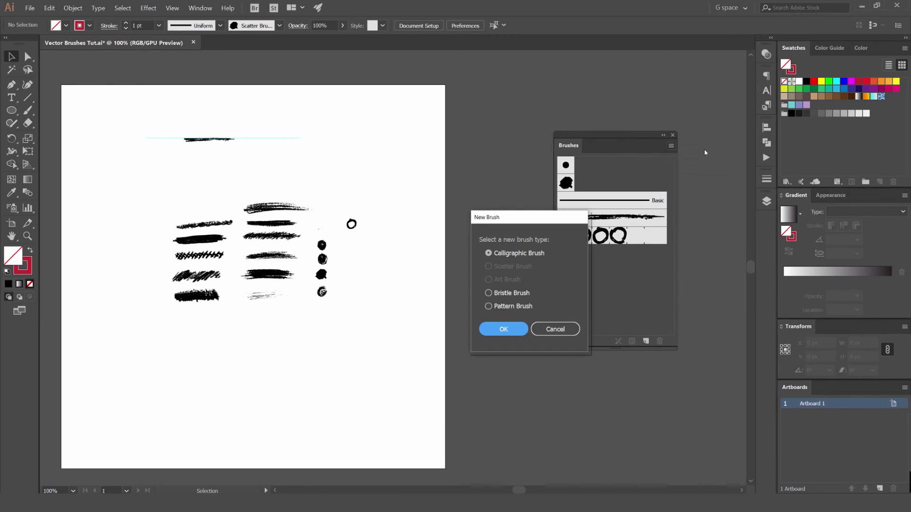
left_click(515, 254)
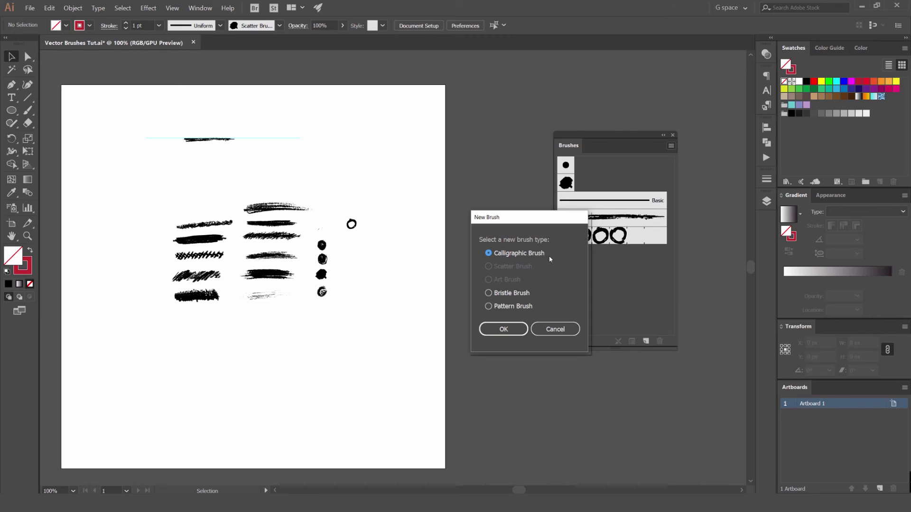
left_click(499, 329)
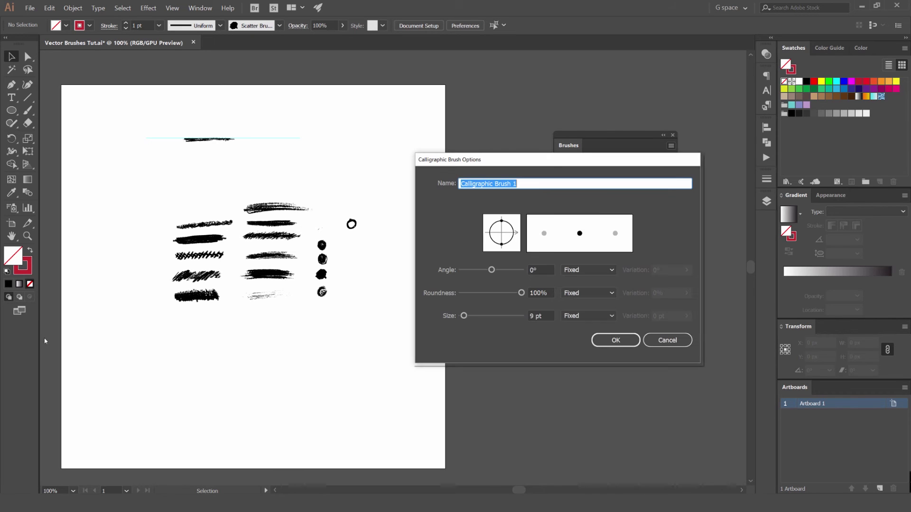
- Set the calligraphic brush's angle to 47°, roundness to 61% and size to 79 pt
left_click_drag(509, 162, 431, 159)
left_click_drag(426, 218, 426, 228)
mouse_move(415, 267)
left_mouse_down()
mouse_move(402, 267)
mouse_move(426, 267)
left_mouse_up()
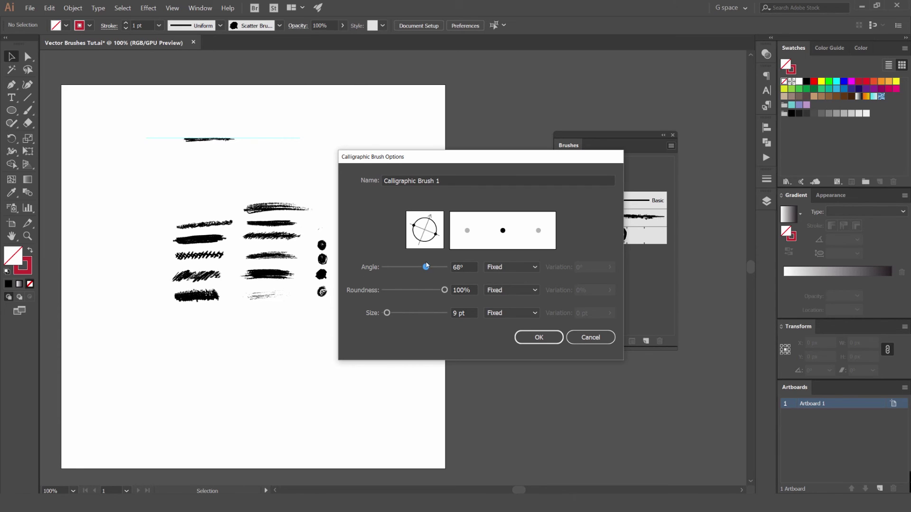
left_click_drag(426, 268, 417, 268)
mouse_move(440, 293)
left_mouse_down()
mouse_move(418, 291)
mouse_move(428, 291)
left_mouse_up()
mouse_move(387, 314)
left_mouse_down()
mouse_move(427, 313)
mouse_move(408, 313)
left_mouse_up()
left_click_drag(417, 268, 425, 269)
left_click_drag(428, 290, 421, 290)
- Make the calligraphic brush's angle, roundness and size respond to Pressure
left_click(511, 267)
left_click(507, 290)
left_click(511, 267)
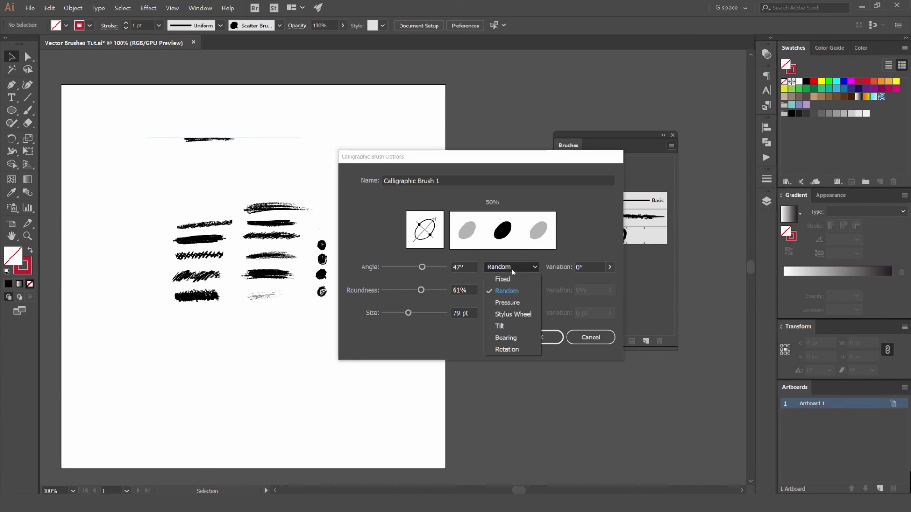
left_click(510, 301)
left_click(509, 293)
left_click(506, 314)
left_click(505, 291)
left_click(504, 325)
left_click(509, 317)
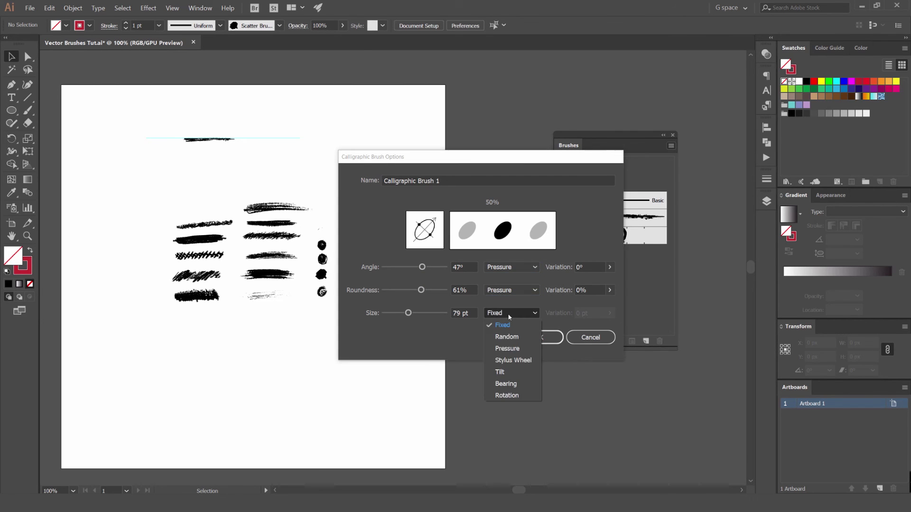
left_click(507, 348)
- Set the variation to 0° for angle, 20% for roundness and 10 pt for size, and create the calligraphic brush
scroll(589, 269, "up", 7)
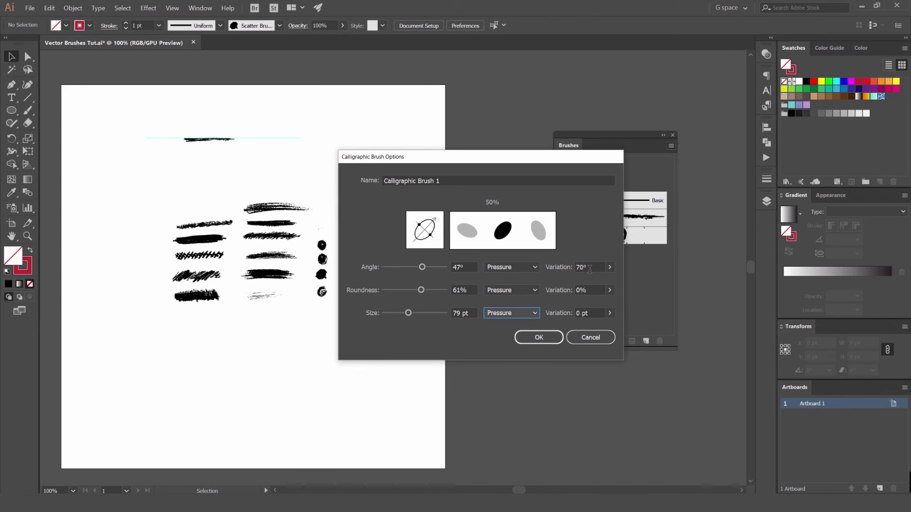
double_click(590, 267)
type("10")
scroll(590, 269, "down", 1)
scroll(592, 290, "up", 3)
scroll(593, 289, "down", 2)
double_click(590, 290)
type("20")
double_click(587, 313)
type("10")
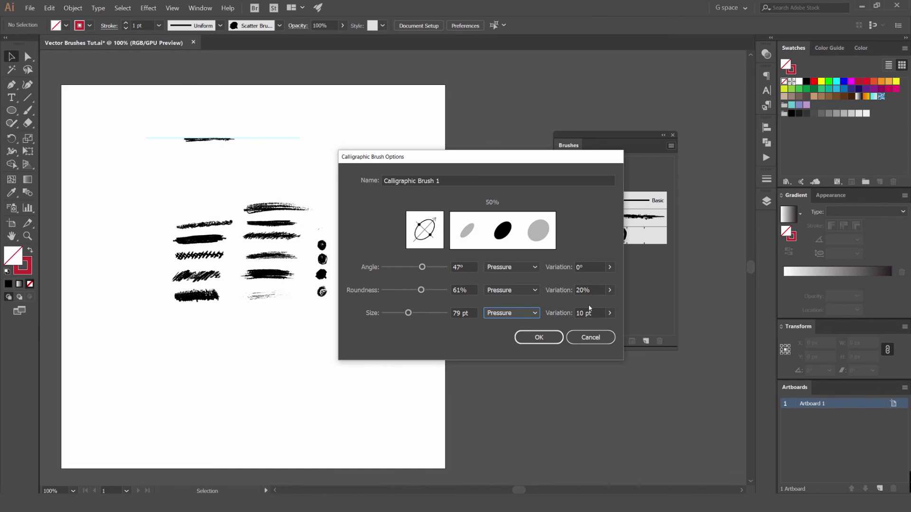
left_click(539, 337)
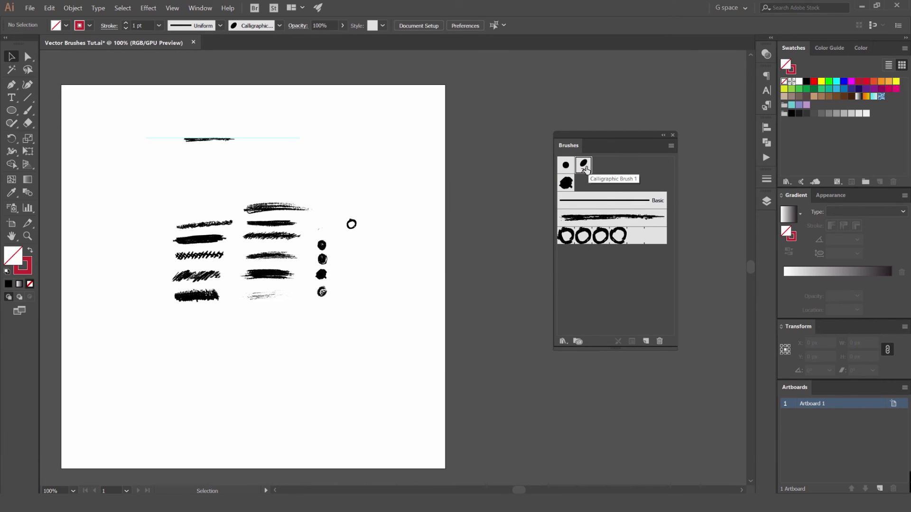
- Paint four freehand test strokes in the empty area beside the artboard with the new calligraphic brush
key("ctrl+minus")
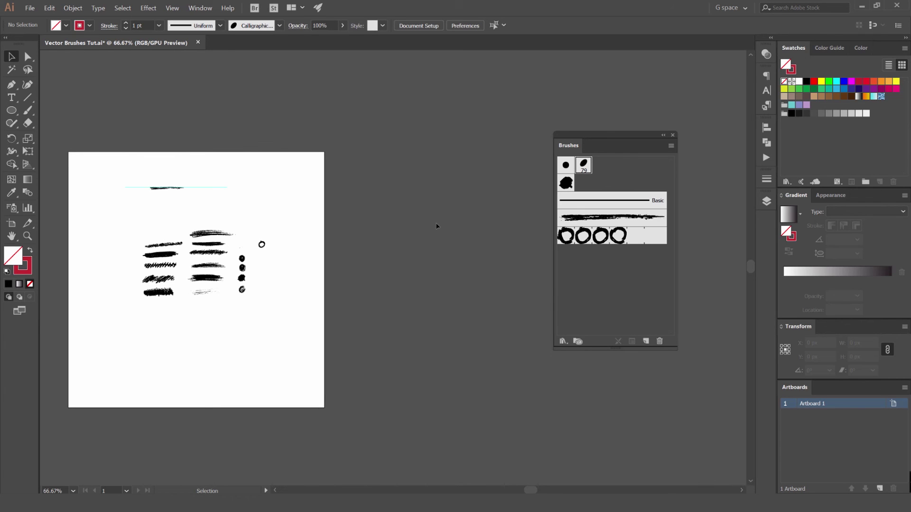
key("b")
mouse_move(341, 249)
left_mouse_down()
mouse_move(407, 206)
mouse_move(398, 219)
mouse_move(446, 210)
left_mouse_up()
mouse_move(361, 335)
left_mouse_down()
mouse_move(424, 278)
mouse_move(472, 342)
mouse_move(441, 363)
left_mouse_up()
mouse_move(465, 259)
left_mouse_down()
mouse_move(486, 239)
mouse_move(497, 209)
left_mouse_up()
mouse_move(520, 170)
left_mouse_down()
mouse_move(450, 148)
mouse_move(493, 83)
left_mouse_up()
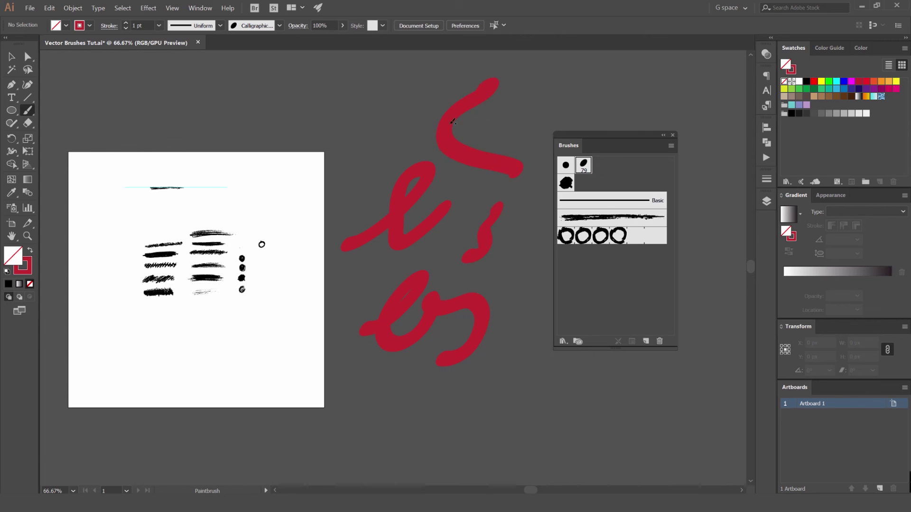
- Choose a thinner stroke weight and paint several freehand calligraphic test strokes above the artboard
left_click(159, 25)
left_click(166, 45)
left_click_drag(264, 94, 319, 168)
left_click_drag(388, 138, 462, 179)
left_click_drag(364, 86, 237, 176)
left_click_drag(463, 76, 547, 130)
mouse_move(496, 112)
left_mouse_down()
mouse_move(385, 107)
mouse_move(302, 201)
mouse_move(297, 193)
left_mouse_up()
left_click_drag(557, 71, 590, 112)
- Set the stroke weight to 0.25 pt and paint another group of thin freehand test strokes above the artboard
left_click(159, 26)
left_click(170, 36)
mouse_move(331, 99)
left_mouse_down()
mouse_move(374, 90)
mouse_move(378, 114)
mouse_move(413, 81)
left_mouse_up()
mouse_move(496, 122)
left_mouse_down()
mouse_move(457, 119)
mouse_move(503, 69)
mouse_move(501, 100)
mouse_move(524, 97)
mouse_move(501, 145)
mouse_move(555, 107)
mouse_move(383, 159)
left_mouse_up()
mouse_move(461, 134)
left_mouse_down()
mouse_move(490, 119)
mouse_move(451, 177)
mouse_move(497, 142)
mouse_move(519, 140)
left_mouse_up()
mouse_move(517, 141)
left_mouse_down()
mouse_move(448, 169)
mouse_move(444, 150)
mouse_move(460, 147)
mouse_move(512, 176)
left_mouse_up()
left_click_drag(503, 227, 447, 233)
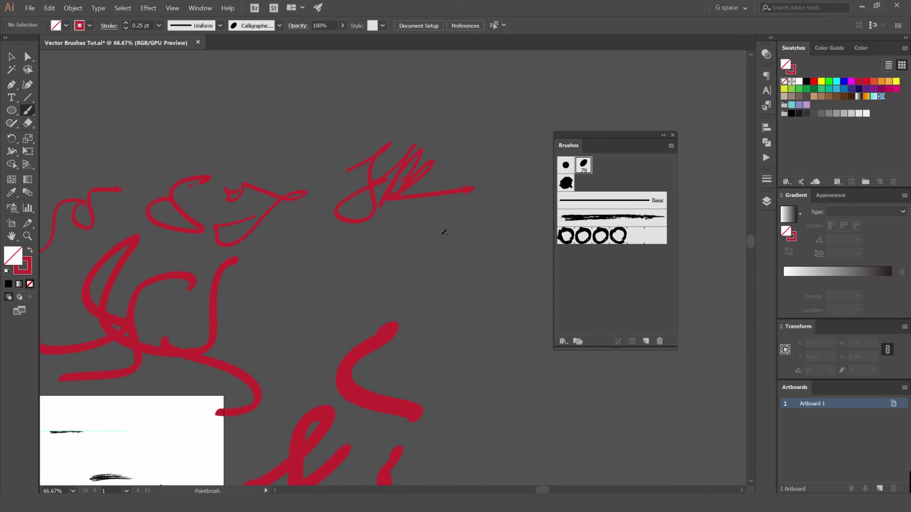
- Delete all the calligraphic test strokes around the artboard
scroll(365, 235, "down", 2)
scroll(365, 234, "down", 1)
key("v")
mouse_move(222, 170)
left_mouse_down()
mouse_move(398, 298)
mouse_move(322, 392)
left_mouse_up()
key("Delete")
key("Delete")
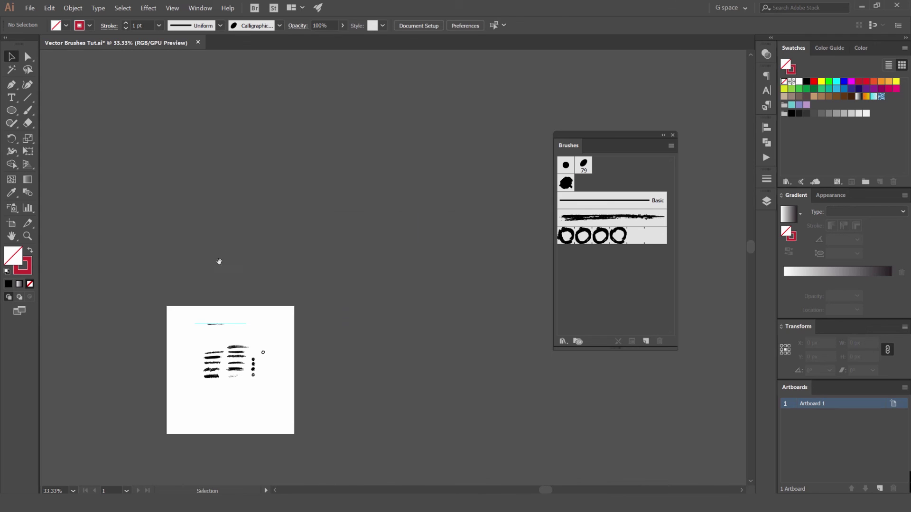
- Start a new bristle brush
key("ctrl+plus")
left_click(670, 146)
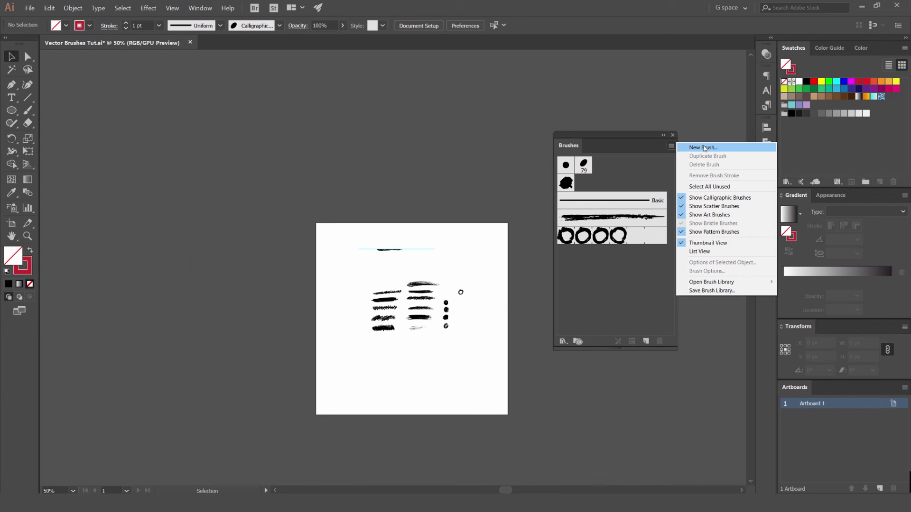
left_click(705, 149)
left_click(513, 307)
left_click(488, 293)
left_click(503, 328)
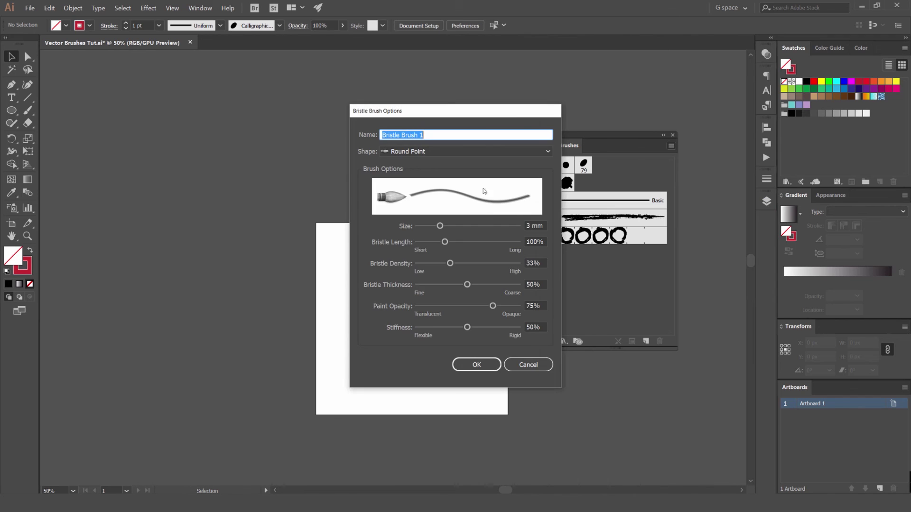
- Preview the bristle brush shapes through to Flat Fan and return to Round Point
left_click(445, 152)
left_click(448, 153)
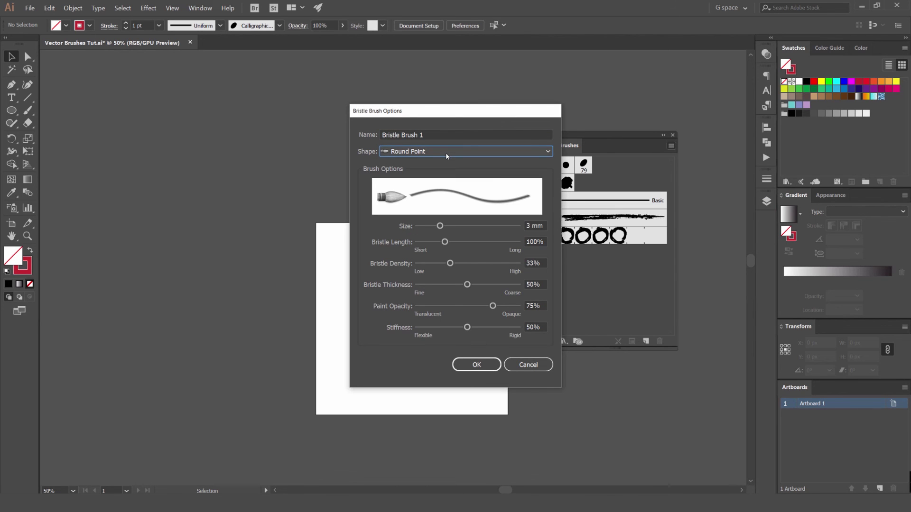
left_click(446, 152)
left_click(447, 151)
scroll(444, 150, "down", 1)
scroll(444, 150, "down", 6)
left_click(447, 151)
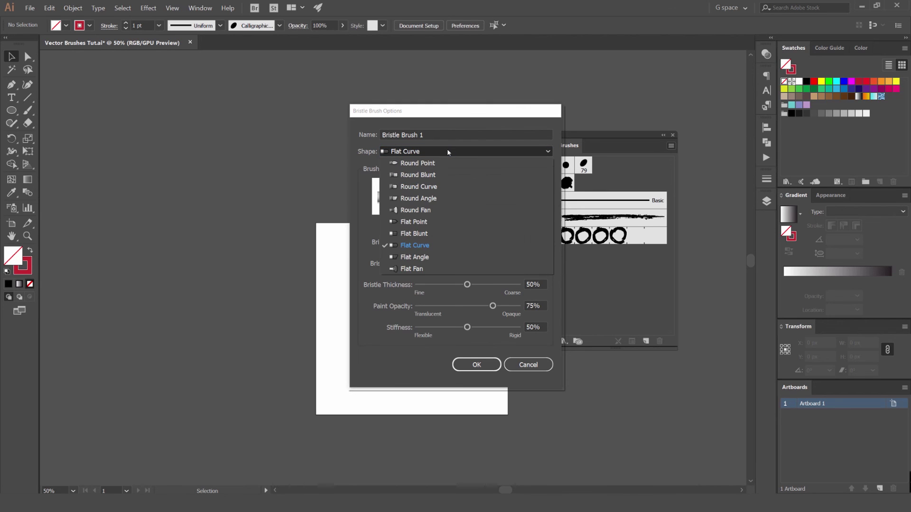
left_click(442, 155)
scroll(446, 153, "down", 2)
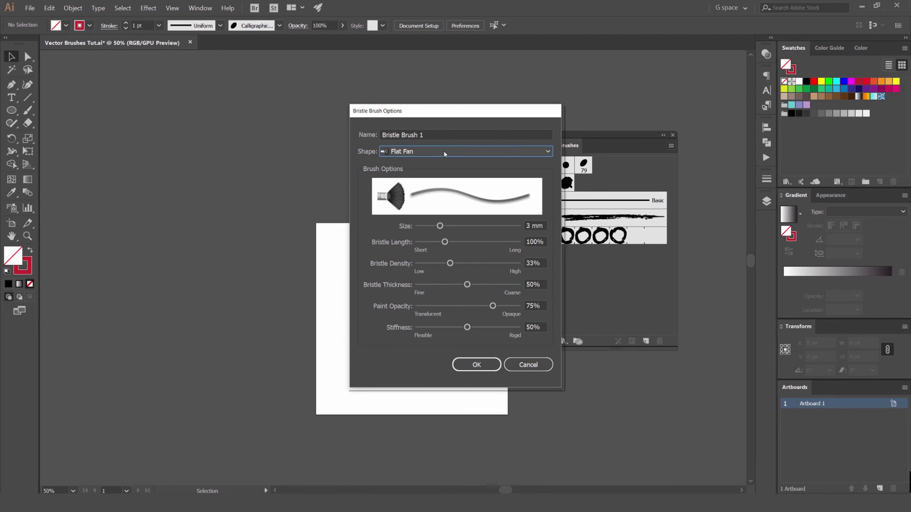
scroll(445, 151, "up", 7)
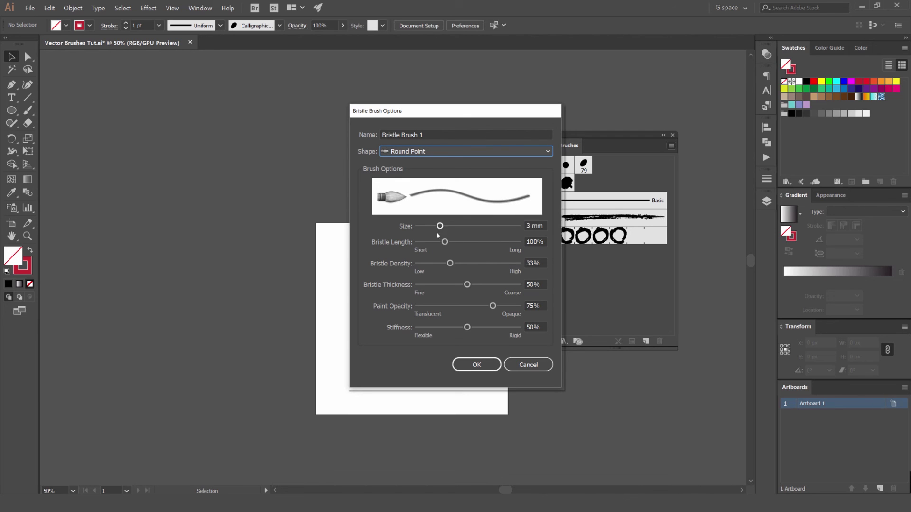
- Create the bristle brush with size 7.31 mm, length 210%, density 41%, thickness 76%, paint opacity 60% and stiffness 77%
left_click_drag(440, 226, 488, 226)
mouse_move(445, 242)
left_mouse_down()
mouse_move(484, 242)
mouse_move(478, 263)
mouse_move(494, 284)
left_mouse_up()
mouse_move(493, 306)
left_mouse_down()
mouse_move(433, 306)
mouse_move(494, 328)
left_mouse_up()
left_click_drag(433, 306, 487, 307)
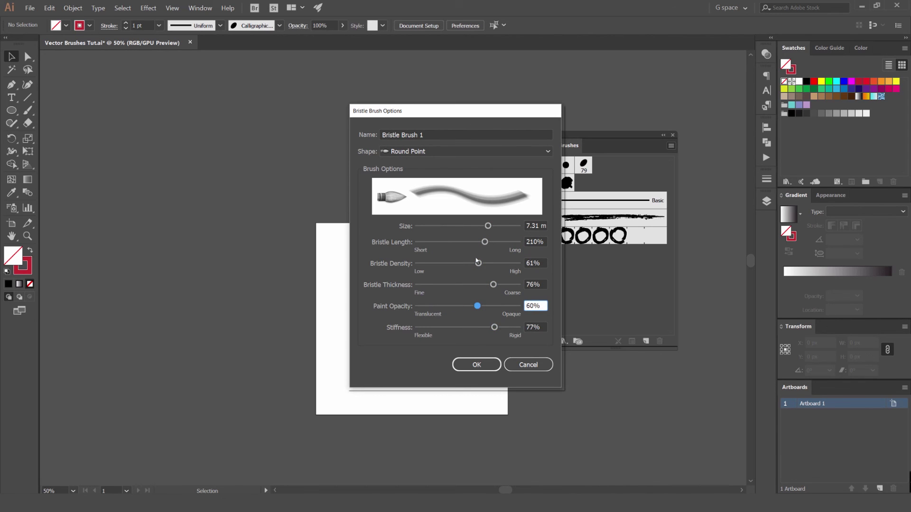
left_click_drag(478, 262, 458, 264)
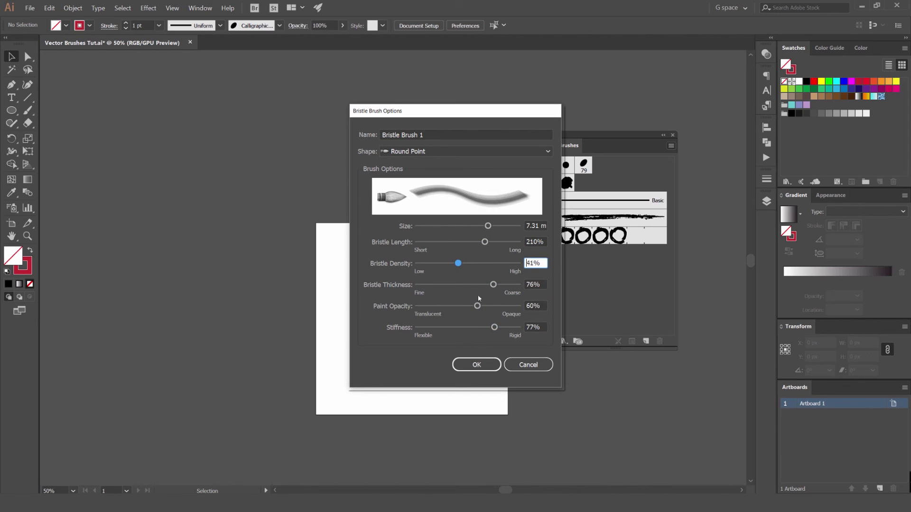
left_click(477, 364)
- Paint two curved freehand test strokes beside the artboard with the new bristle brush
mouse_move(461, 185)
left_mouse_down()
mouse_move(437, 191)
mouse_move(374, 161)
left_mouse_up()
scroll(430, 203, "up", 1)
left_click_drag(477, 241, 423, 179)
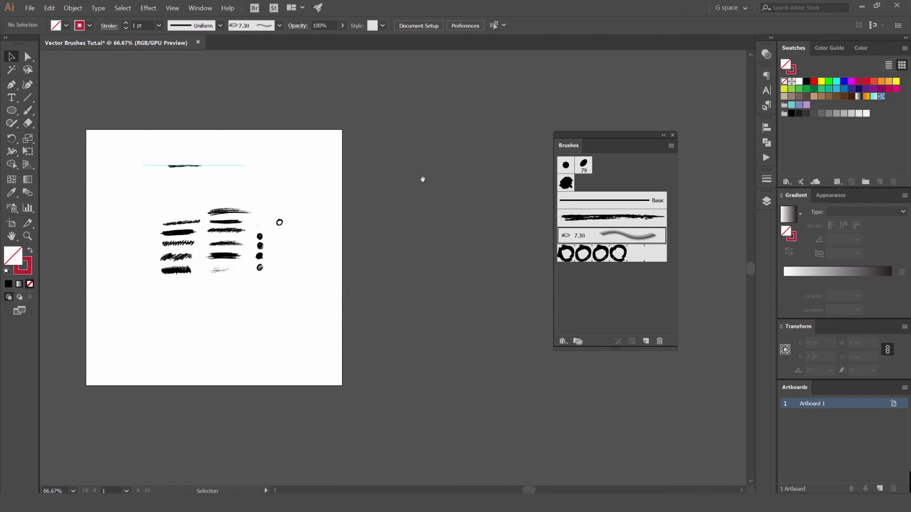
key("b")
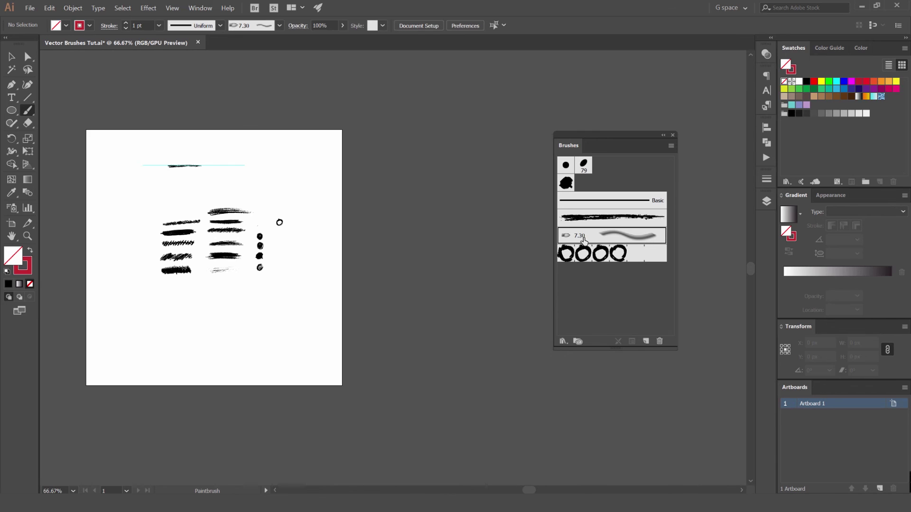
left_click_drag(403, 281, 447, 252)
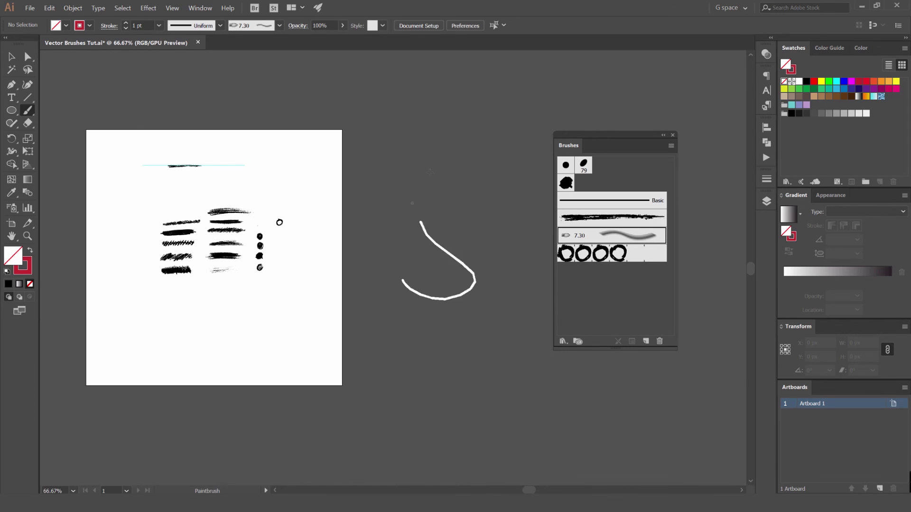
left_click_drag(470, 181, 437, 314)
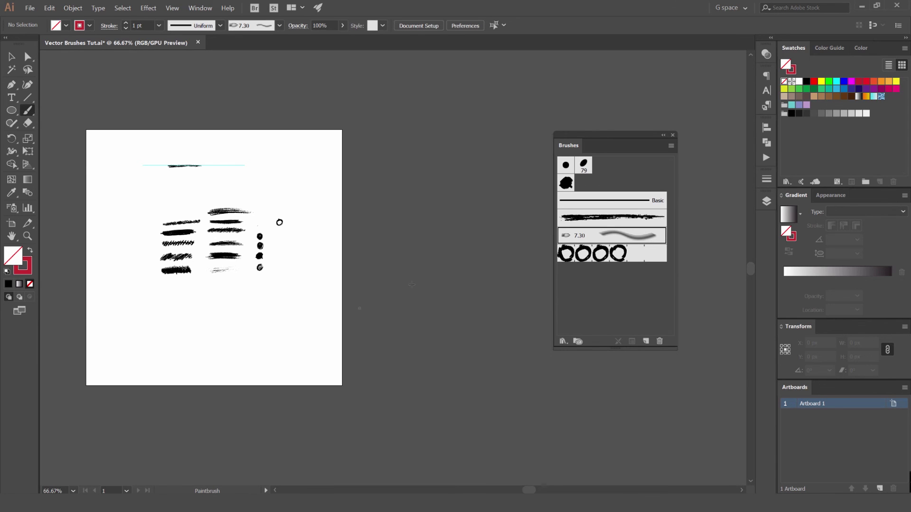
- Try two bristle strokes beside the artboard with the fill and stroke colours swapped, and restore the original colour assignment
key("shift+x")
left_click_drag(433, 215, 358, 334)
left_click_drag(444, 221, 442, 347)
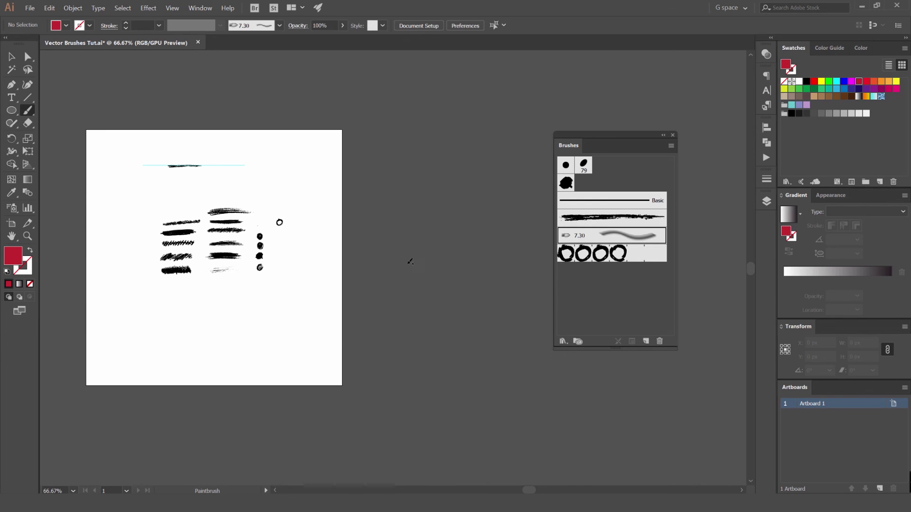
key("shift+x")
- Paint a group of overlapping red bristle test strokes beside the artboard, with one crossing onto its edge
left_click_drag(427, 242, 362, 319)
left_click_drag(378, 236, 487, 327)
scroll(402, 326, "up", 1)
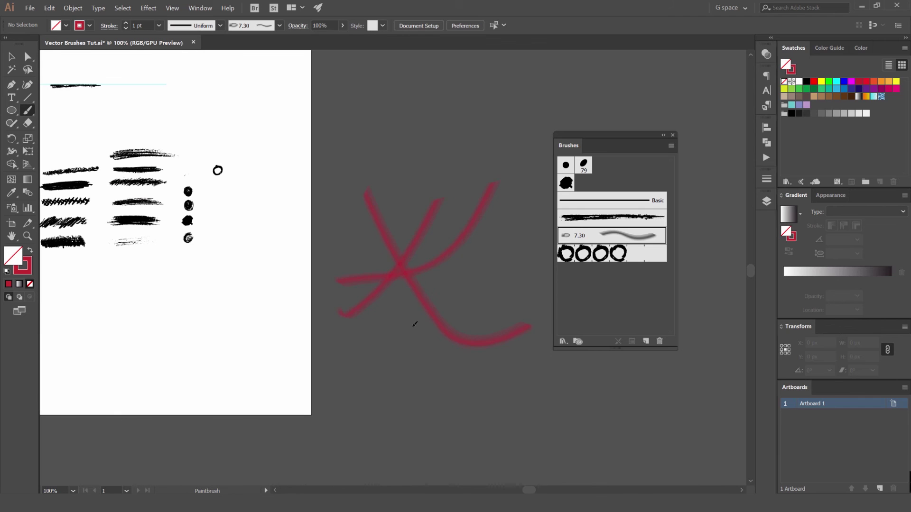
scroll(426, 305, "up", 2)
left_click_drag(397, 234, 268, 285)
left_click_drag(329, 287, 497, 274)
scroll(365, 273, "down", 2)
left_click_drag(388, 215, 289, 306)
- Examine closely the translucent bristle texture of the red stroke that crosses the artboard's edge
key("v")
scroll(443, 229, "down", 3)
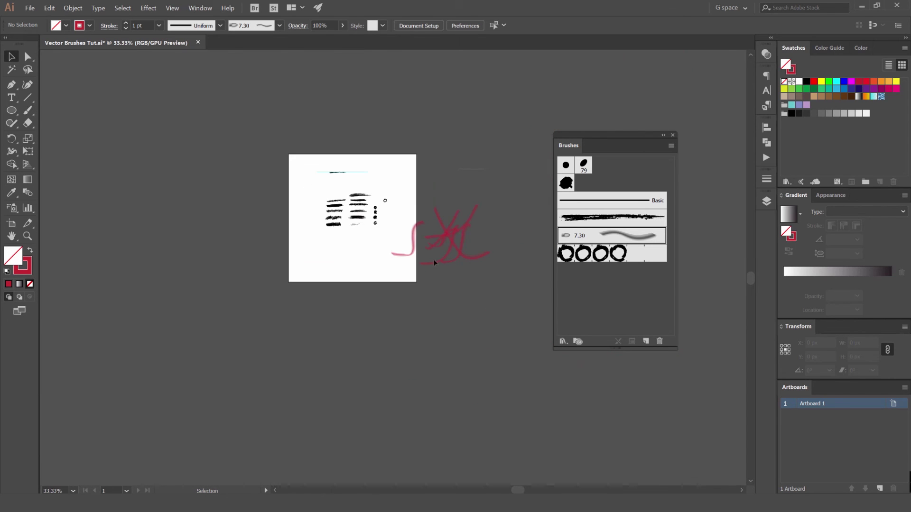
left_click_drag(482, 277, 418, 223)
scroll(421, 226, "up", 4)
left_click(417, 224)
scroll(416, 224, "up", 5)
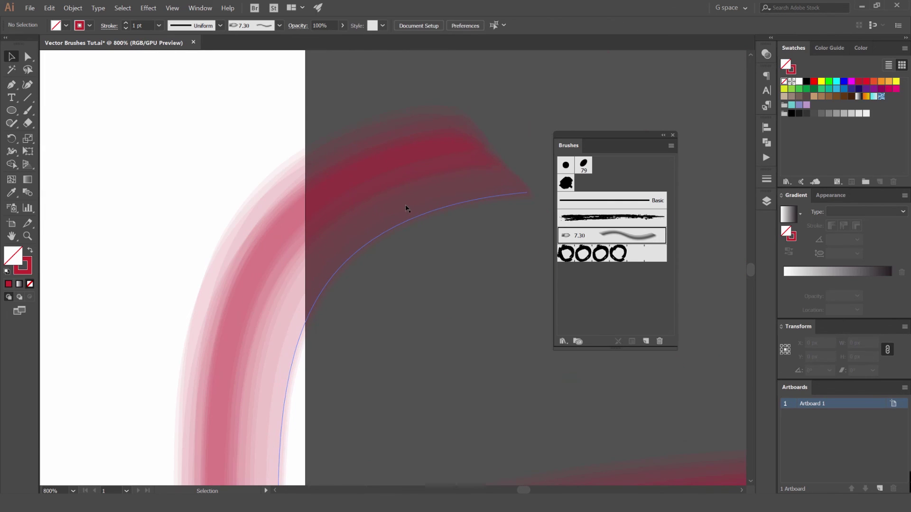
scroll(488, 204, "down", 6)
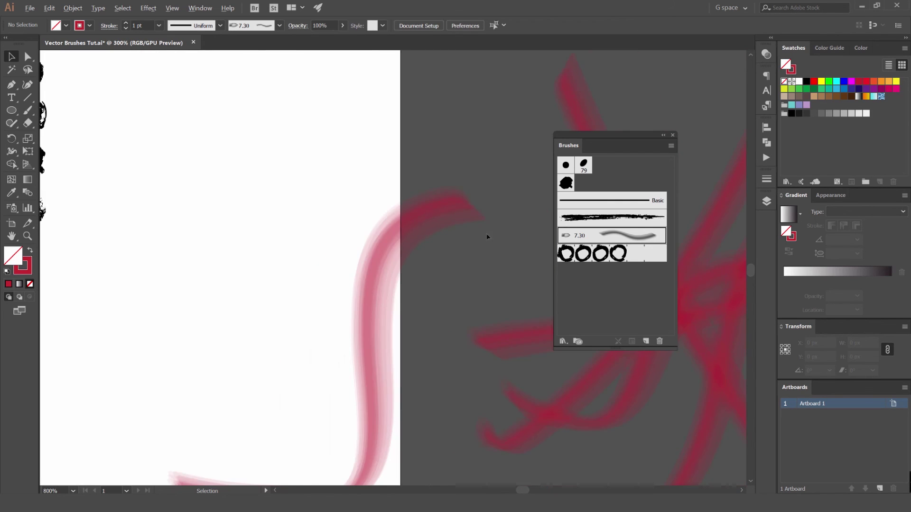
- Delete all the red bristle test strokes on and beside the artboard
scroll(426, 232, "down", 1)
mouse_move(467, 201)
left_mouse_down()
mouse_move(408, 299)
mouse_move(360, 354)
left_mouse_up()
key("Delete")
- Examine the vectorised charcoal strokes and dots on the artboard
key("space")
left_click_drag(354, 321, 438, 341)
scroll(326, 229, "up", 2)
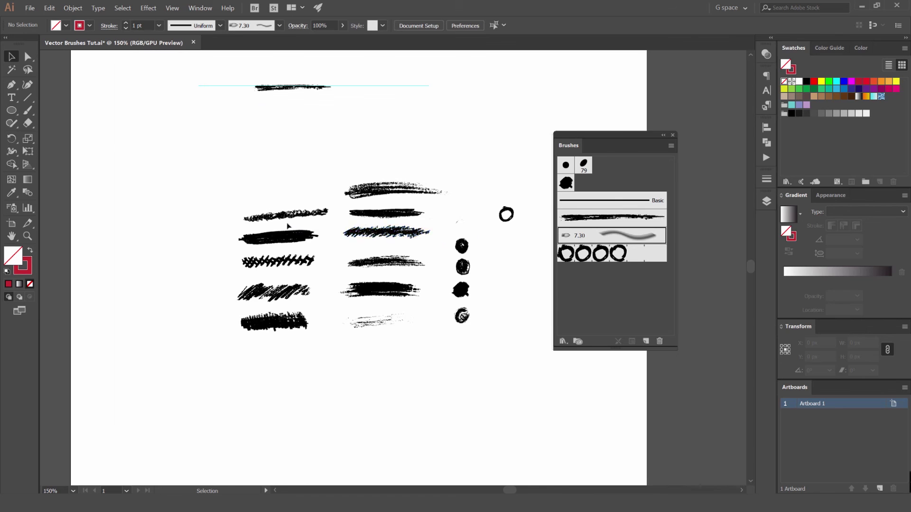
scroll(290, 226, "up", 3)
scroll(411, 236, "down", 2)
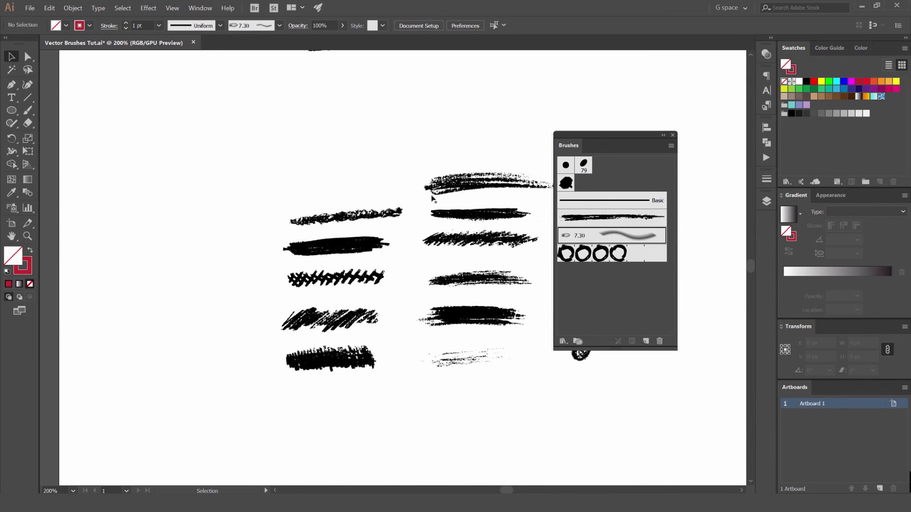
scroll(431, 155, "right", 2)
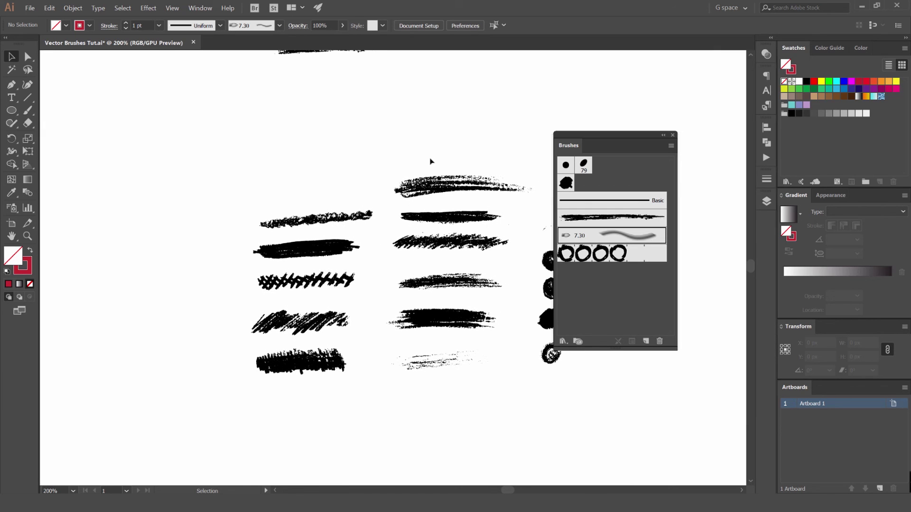
scroll(431, 161, "down", 2)
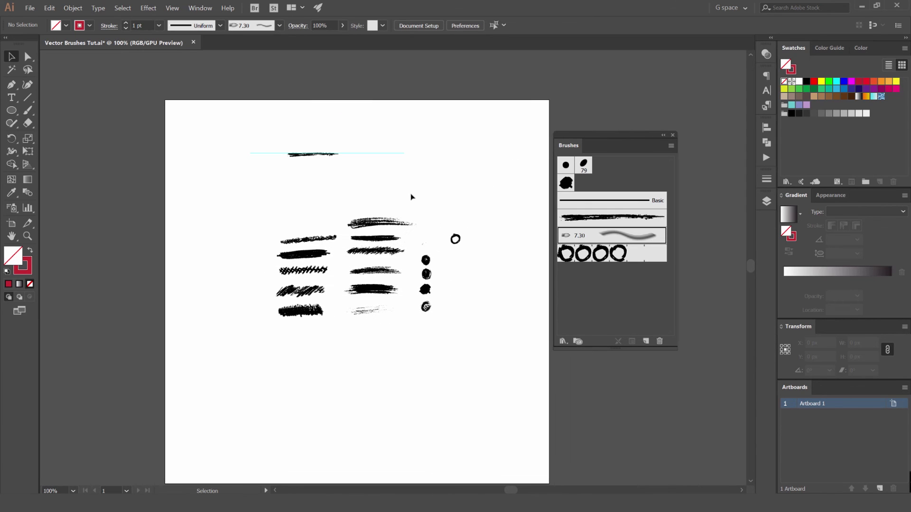